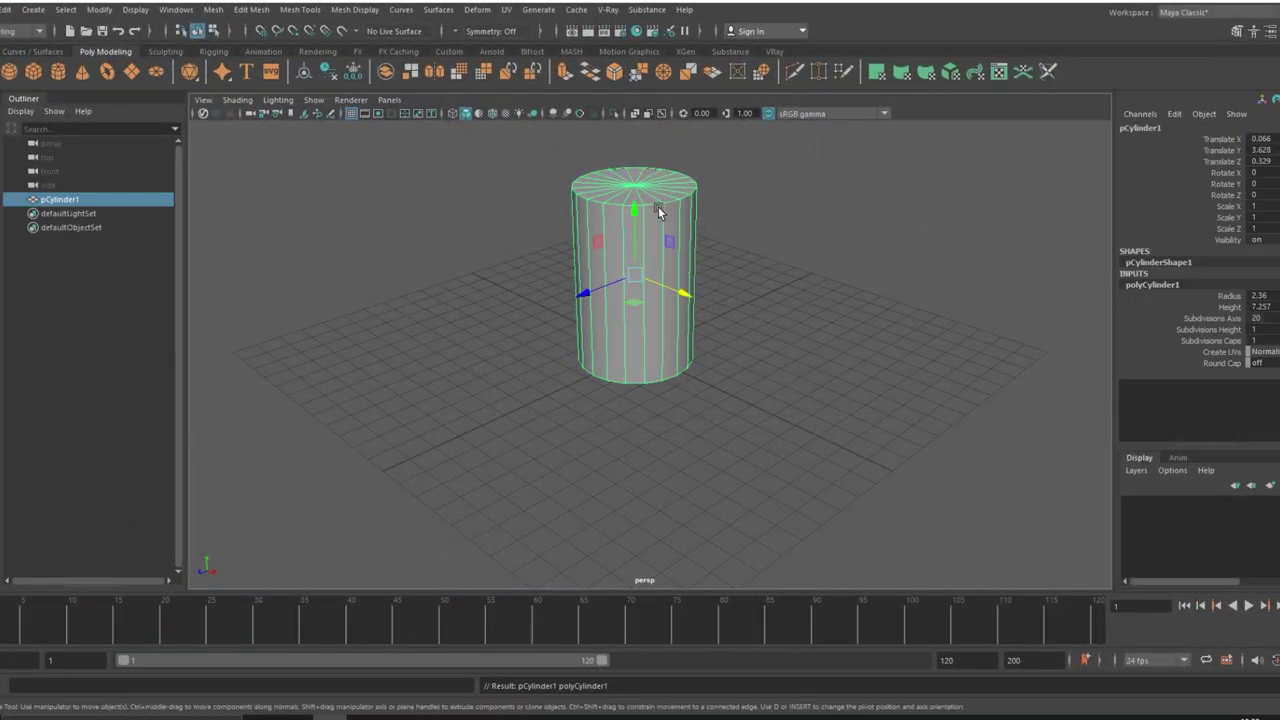
- Set the cylinder's height to 8 and radius to 2.8 in the Channel Box
left_click_drag(636, 210, 640, 212)
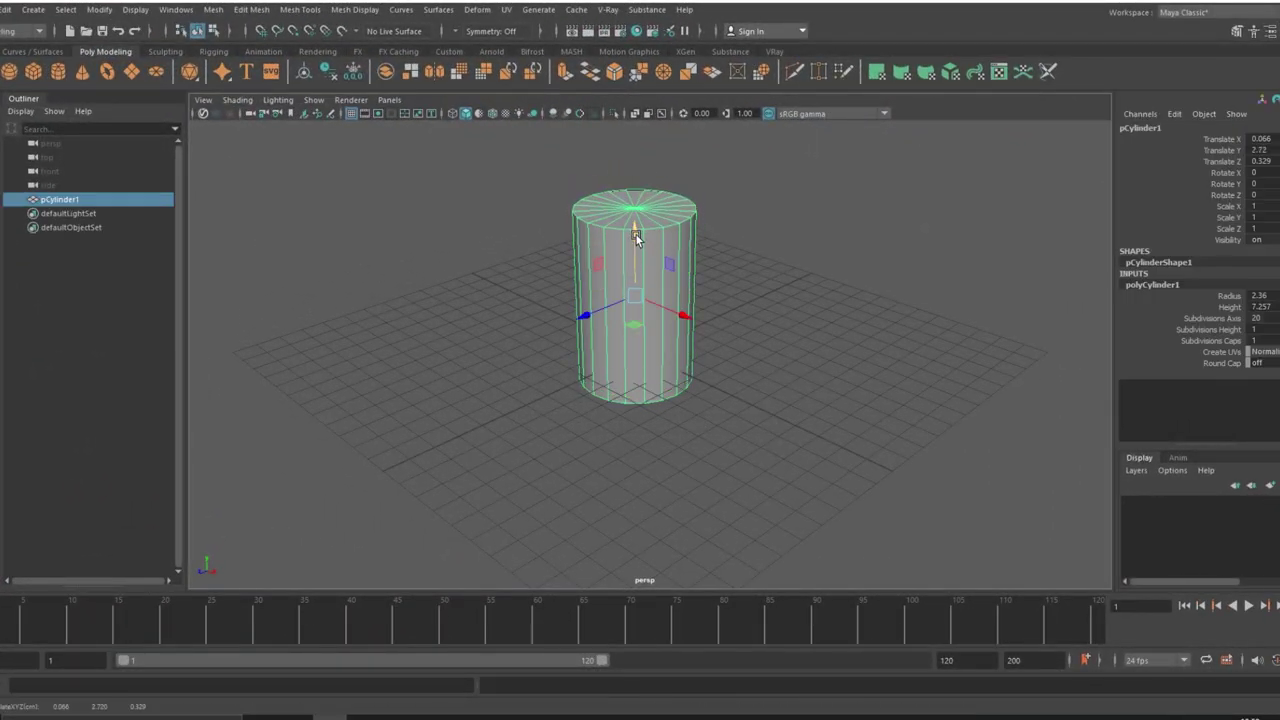
type("8")
key("Return")
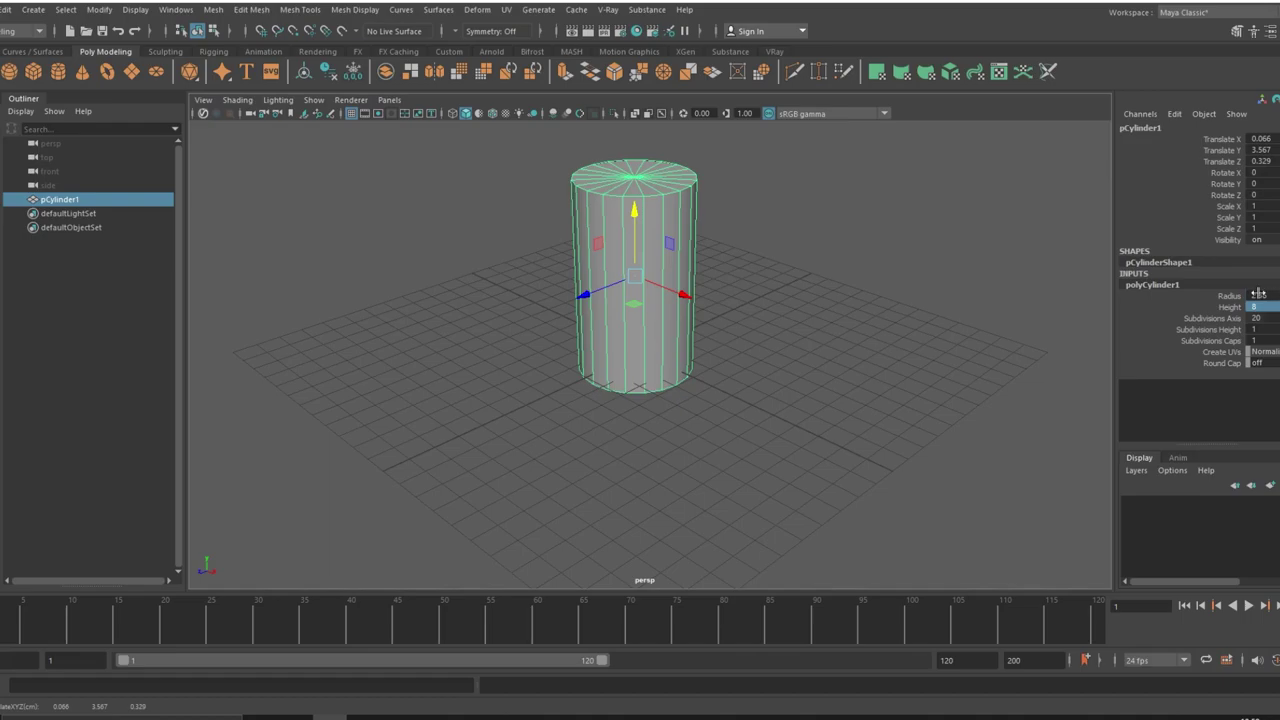
left_click(1258, 296)
type("3")
key("Return")
type("2.5")
key("Return")
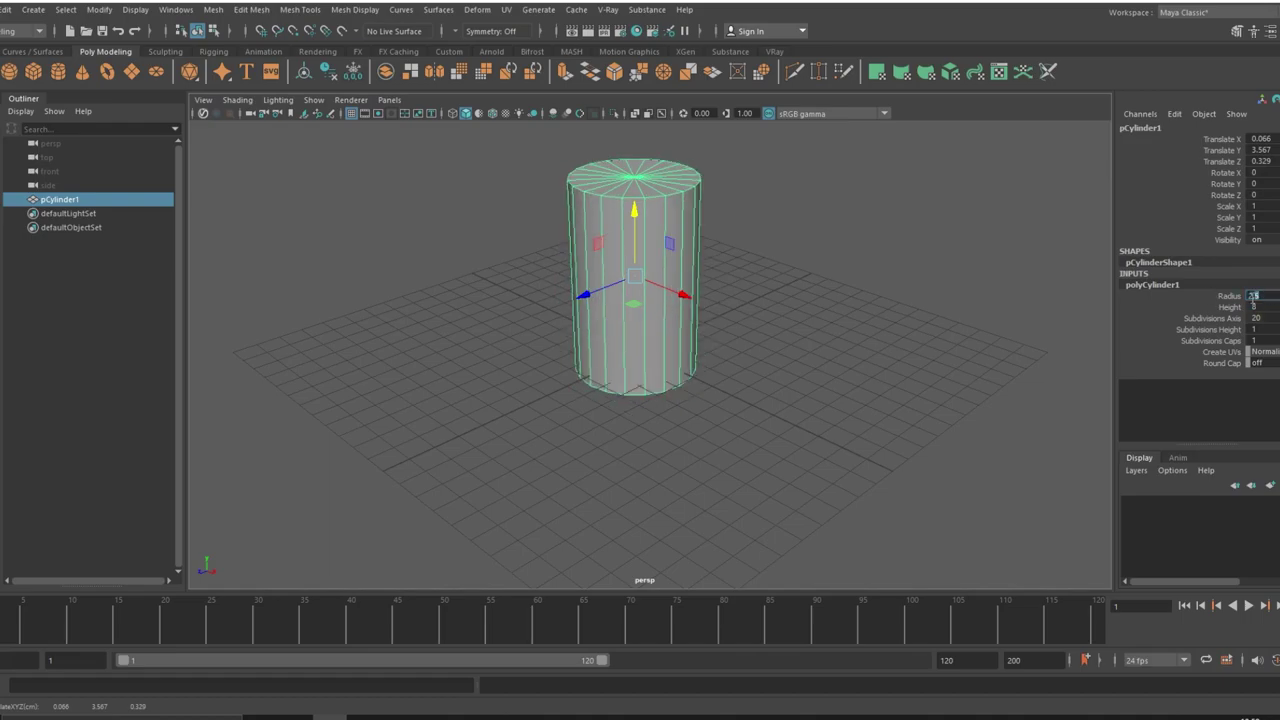
left_click(801, 387)
left_click(695, 345)
left_click(1152, 285)
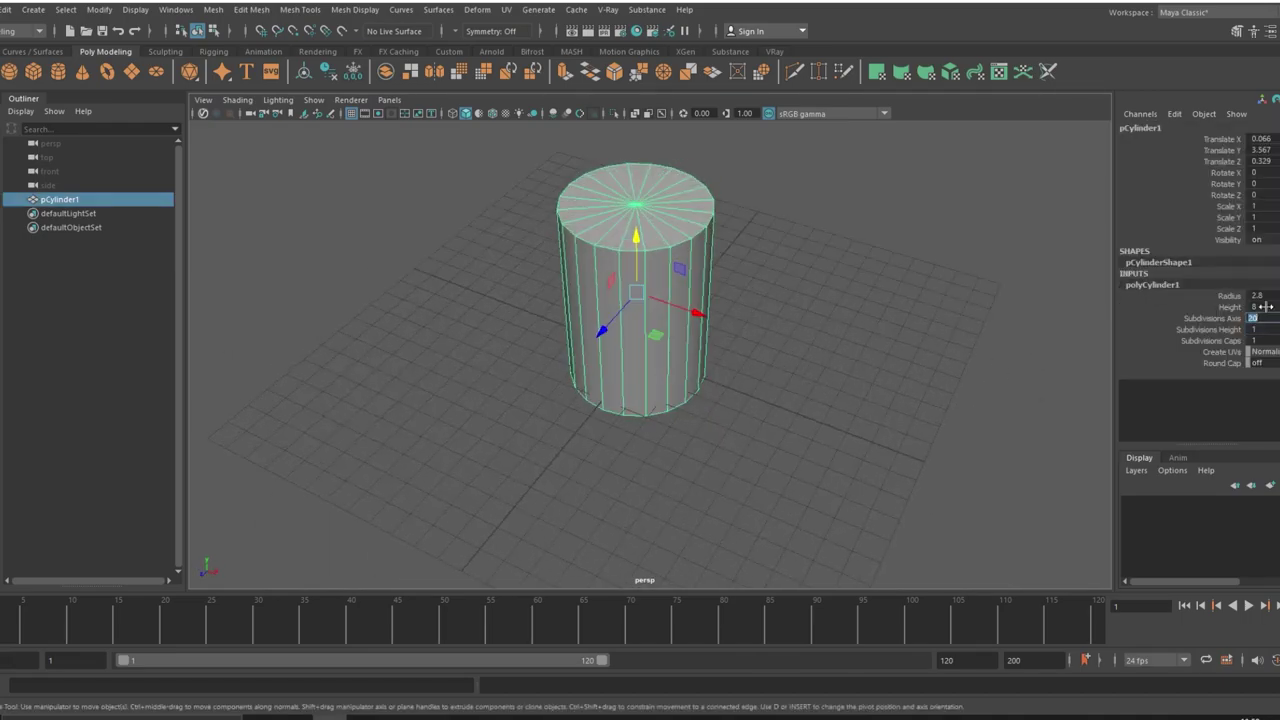
- Insert an edge loop around the cylinder's middle and scale it outward into a bulge
right_click_drag(657, 309, 663, 229)
right_click(665, 276, "shift")
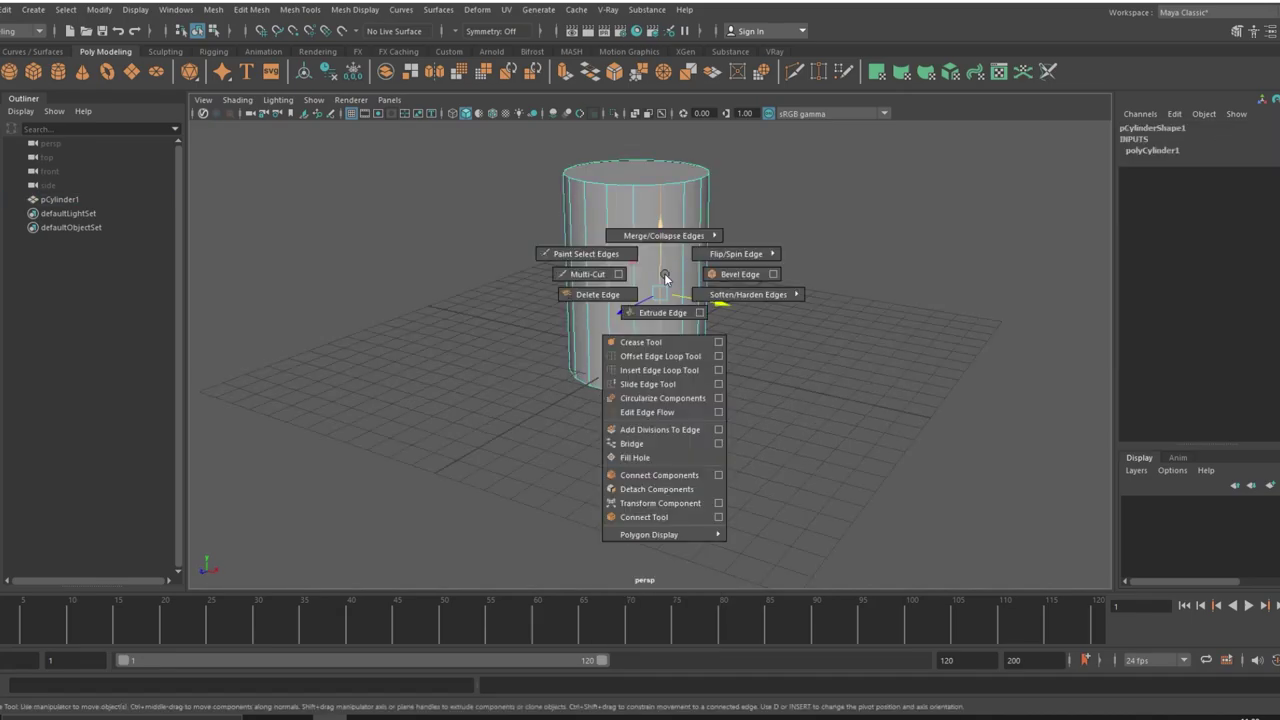
left_click(694, 372)
left_click(527, 134)
key("space")
key("space")
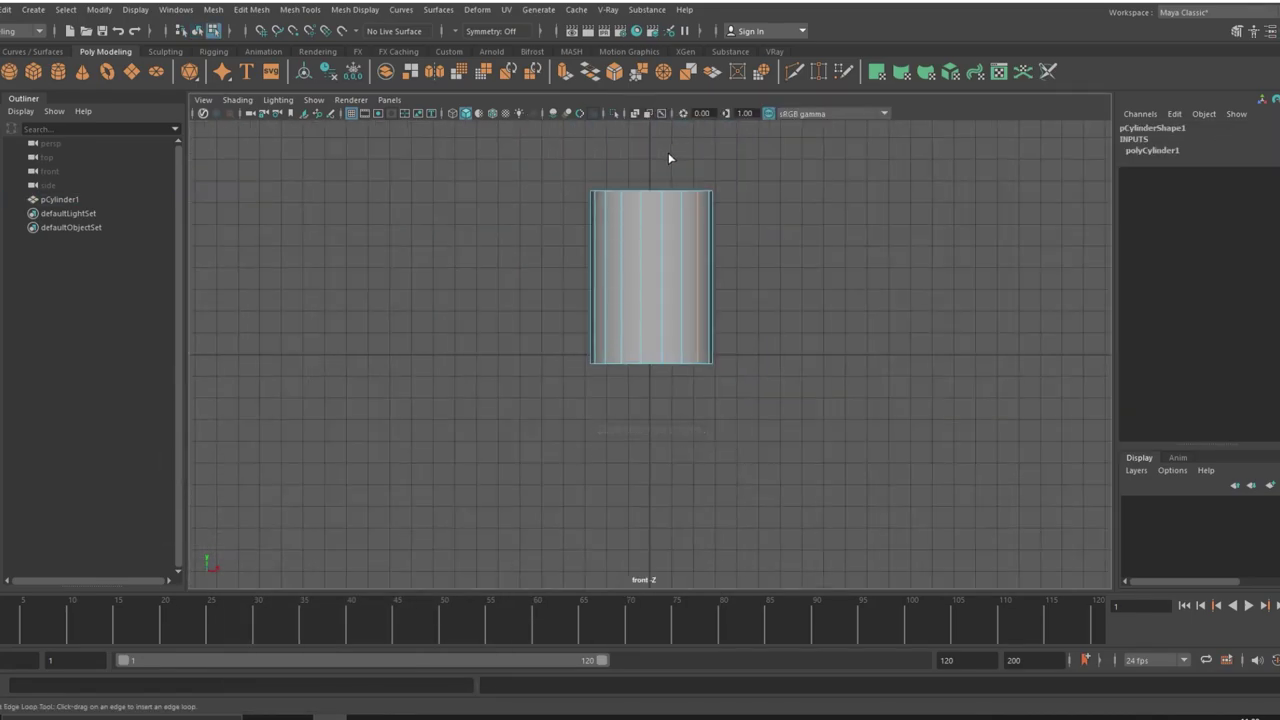
scroll(505, 377, "up", 5)
left_click(502, 397)
key("r")
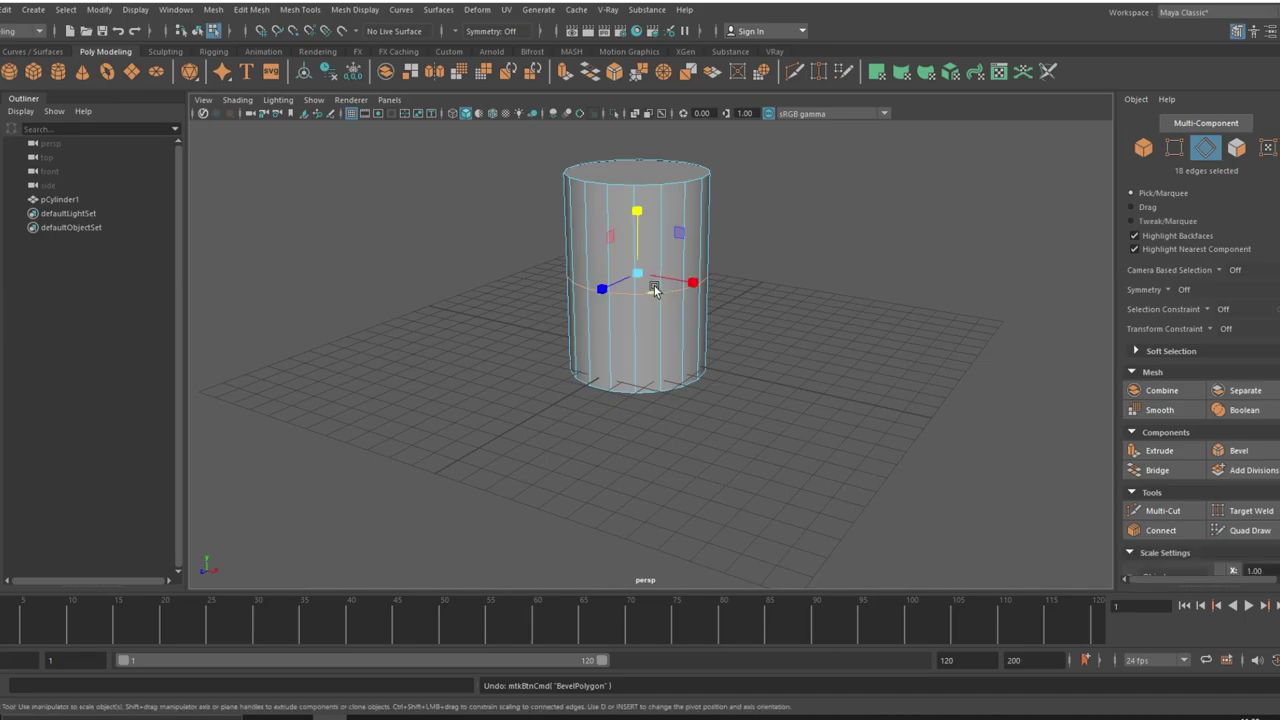
left_click_drag(637, 274, 660, 275)
- Bevel the middle edge loop with fraction 0.8 and 4 segments
left_click(1249, 458)
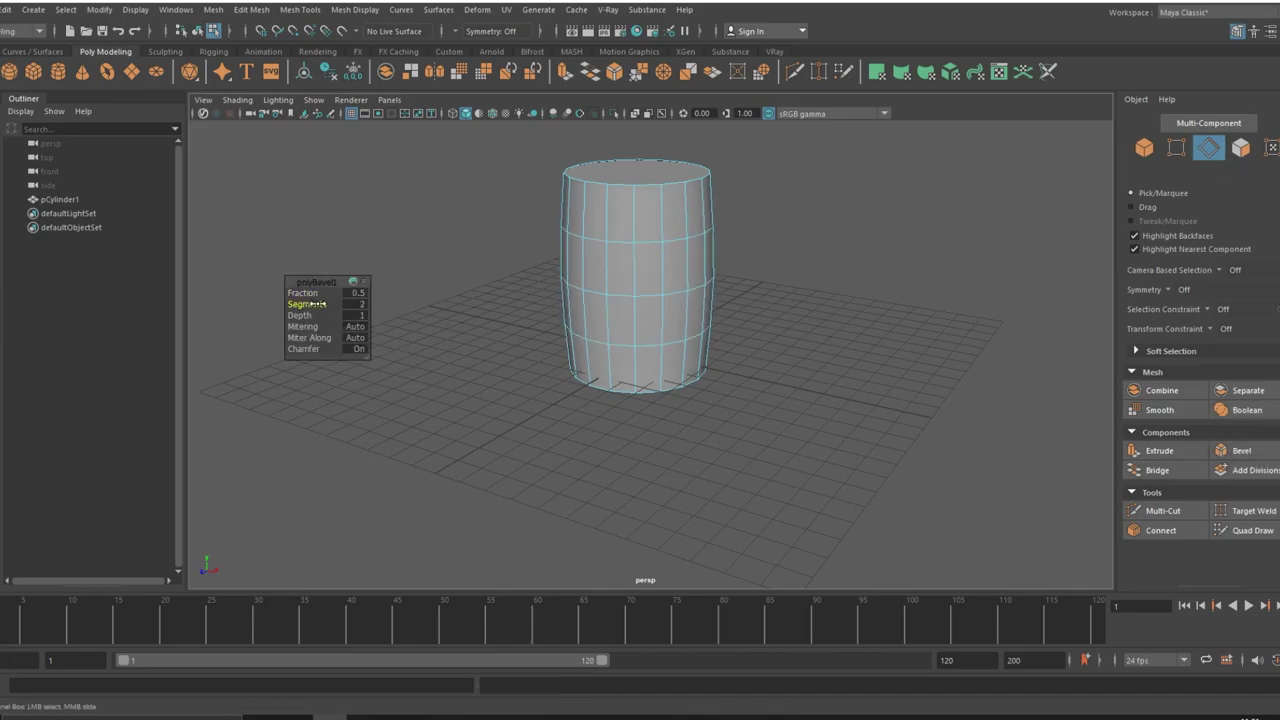
middle_click_drag(321, 307, 325, 303)
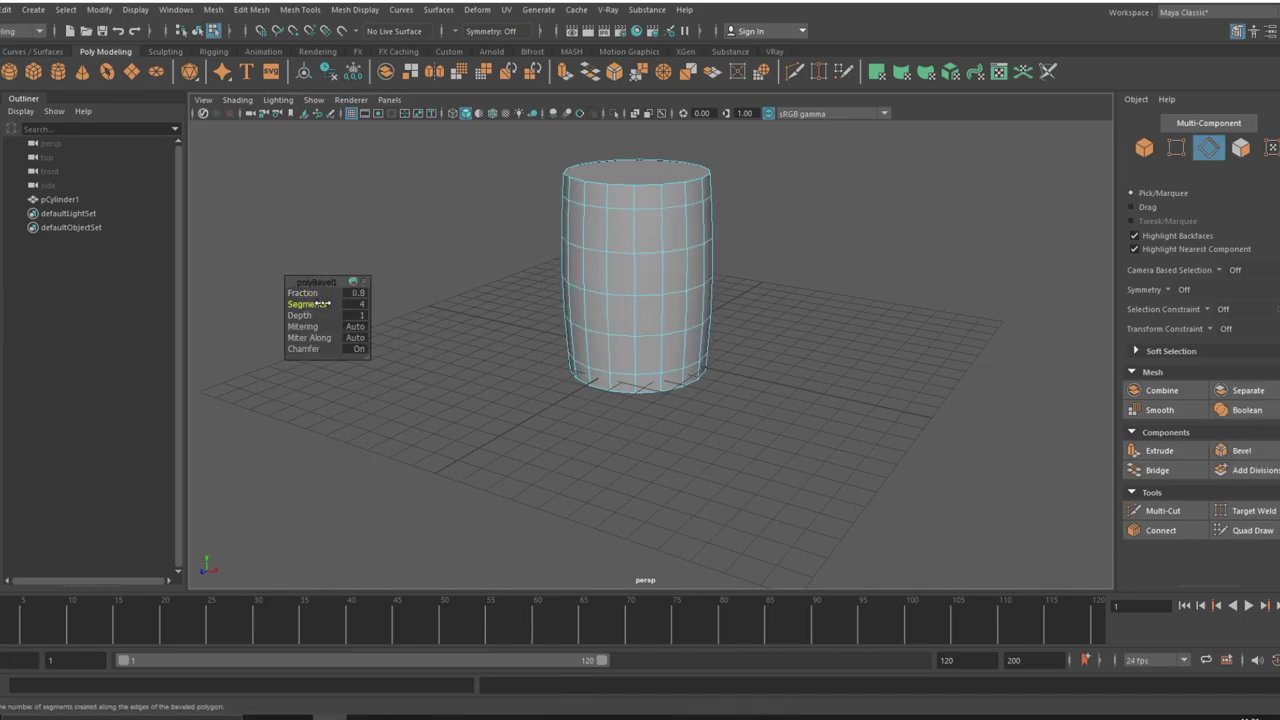
left_click_drag(600, 400, 797, 423, "alt")
key("F8")
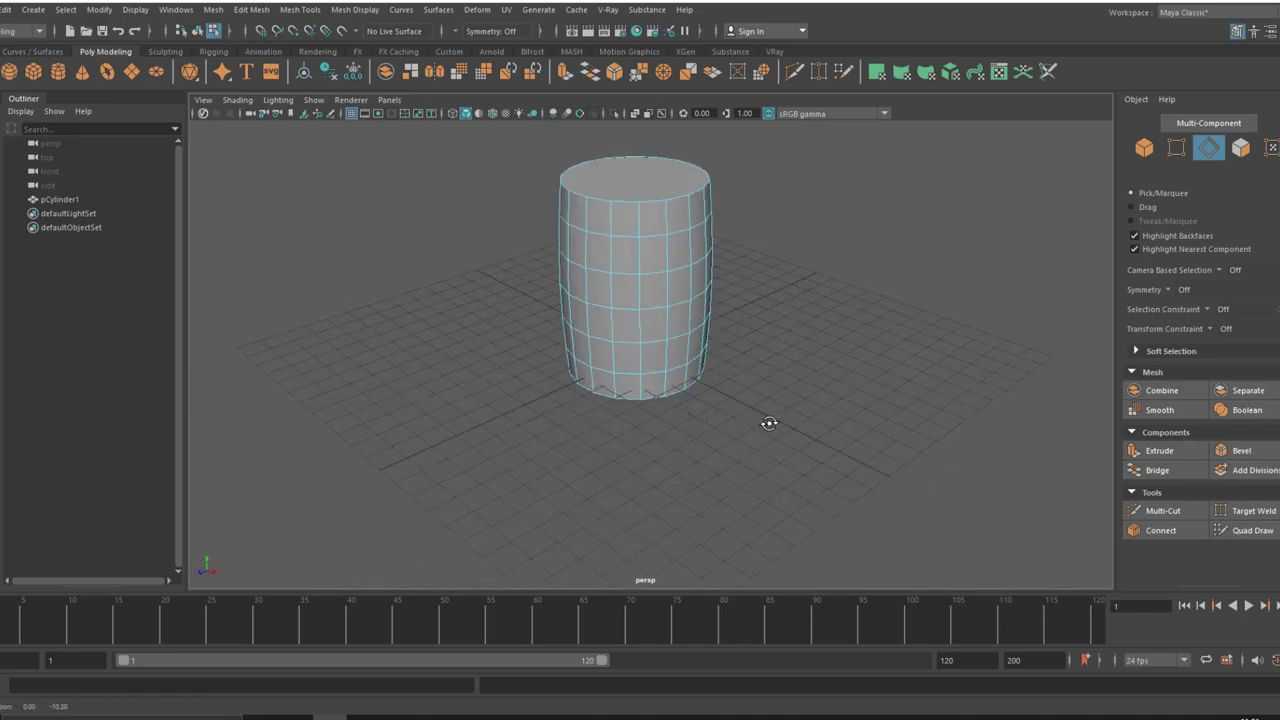
right_click_drag(652, 246, 652, 222)
- Extrude a vertical column of barrel faces outward with thickness 0.4
left_click_drag(652, 222, 652, 370)
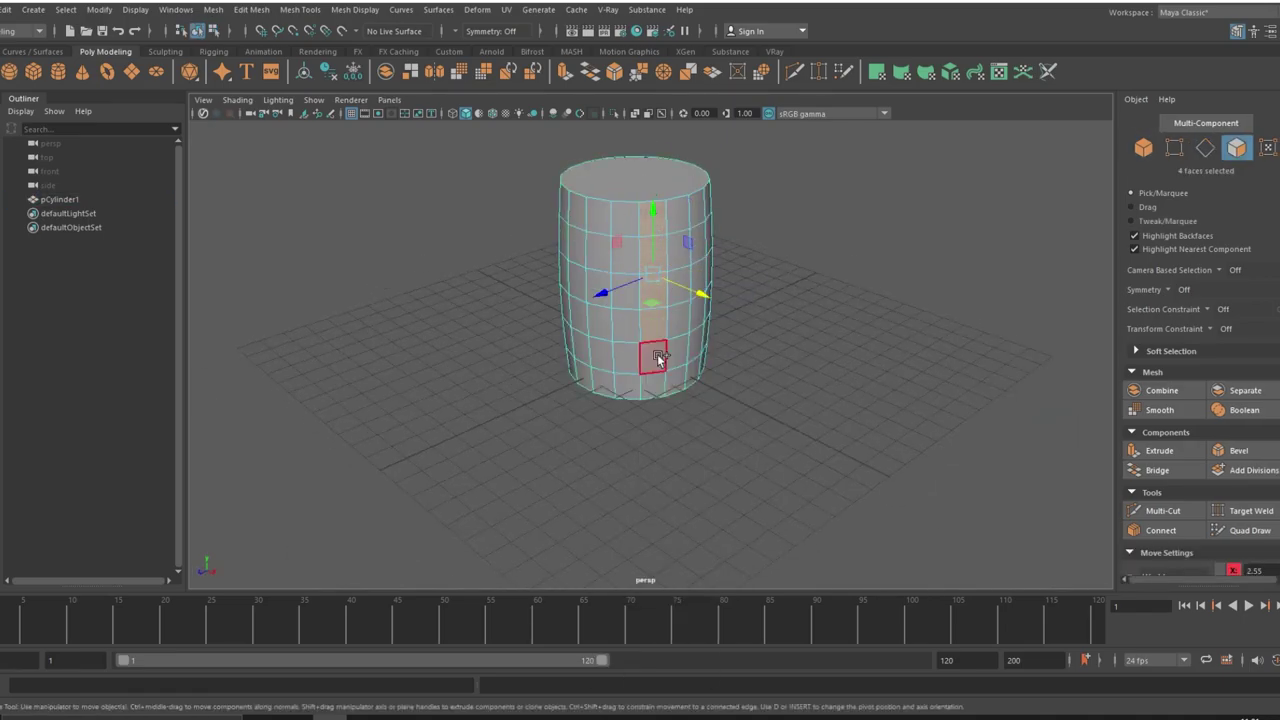
left_click(1160, 451)
left_click(306, 292)
middle_click_drag(306, 292, 310, 293)
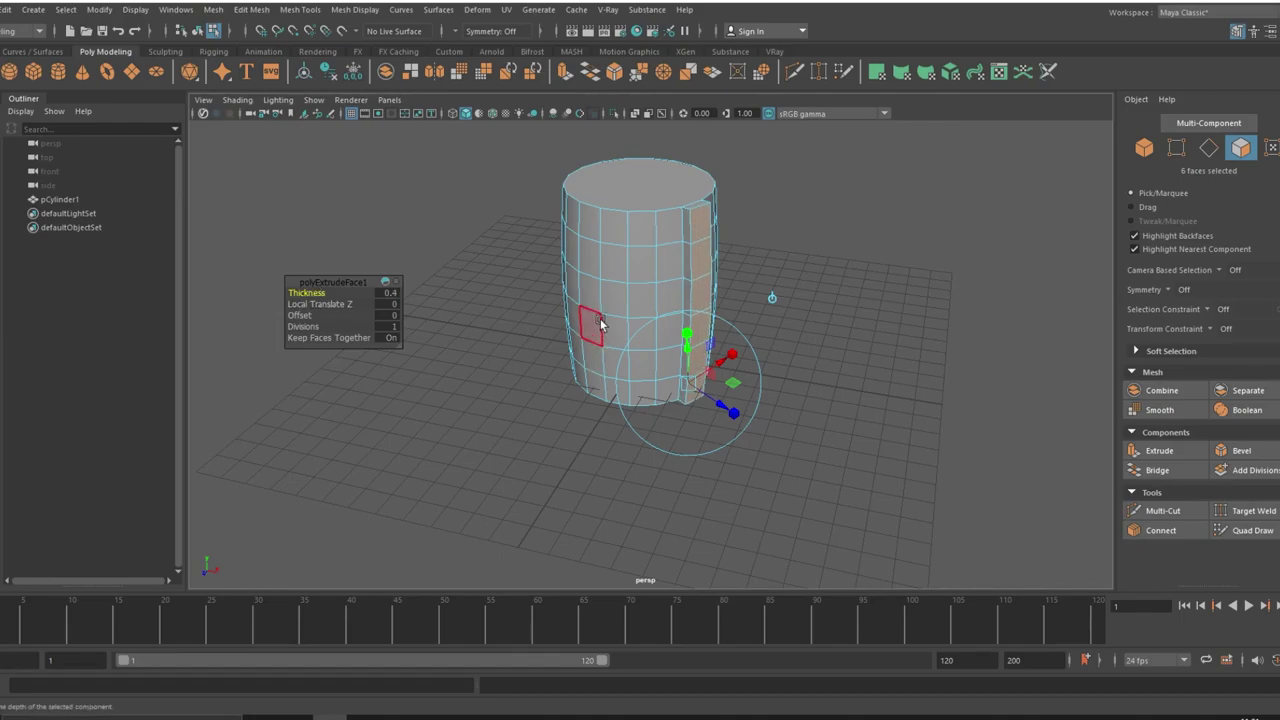
- Extract the extruded stave faces into a separate object, polySurface2
key("F8")
left_click(787, 360)
left_click_drag(787, 360, 705, 380, "alt")
left_click(705, 378)
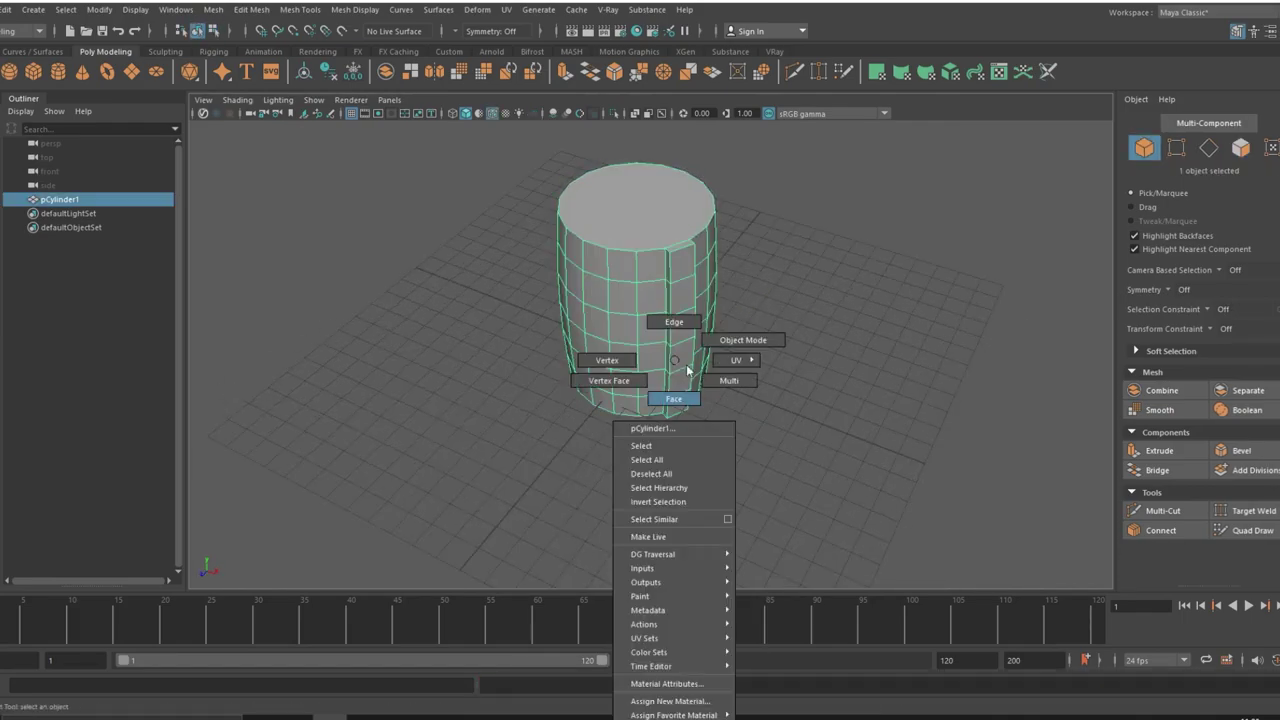
right_click_drag(668, 368, 678, 335)
left_click_drag(678, 335, 716, 352, "alt")
key("ctrl+z")
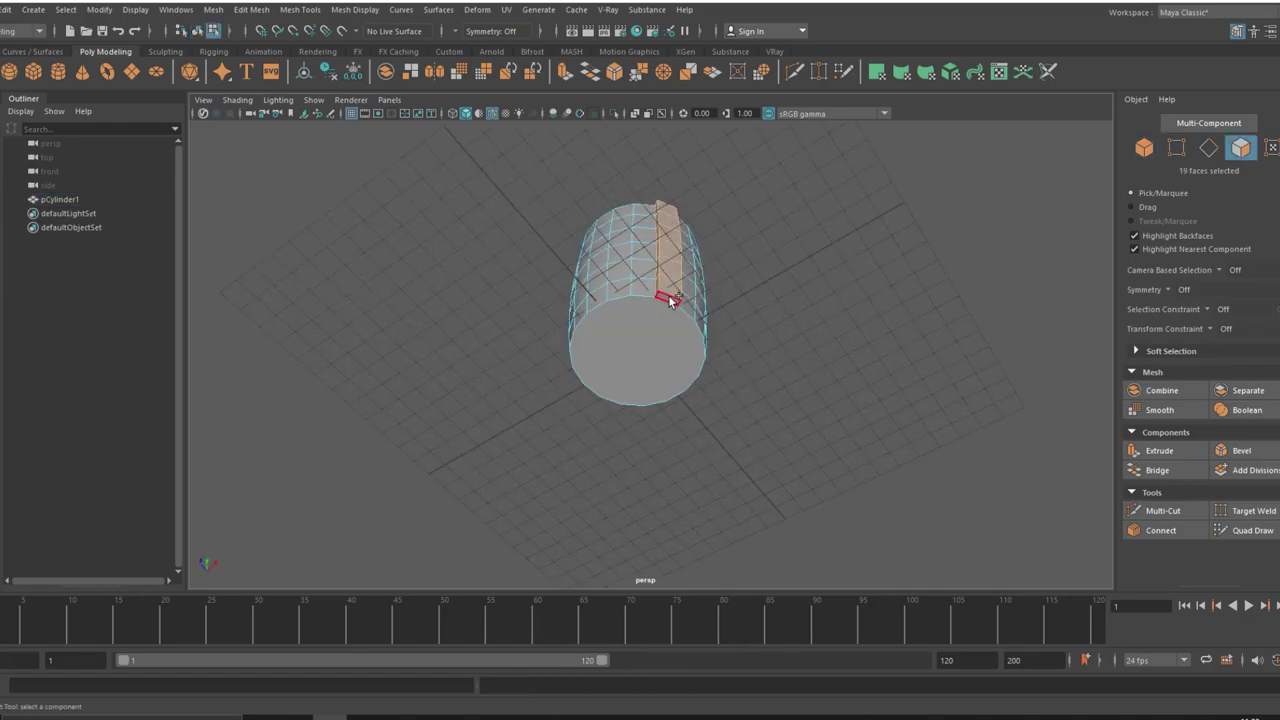
left_click_drag(660, 395, 651, 432, "alt")
left_click(636, 298, "shift")
left_click(251, 9)
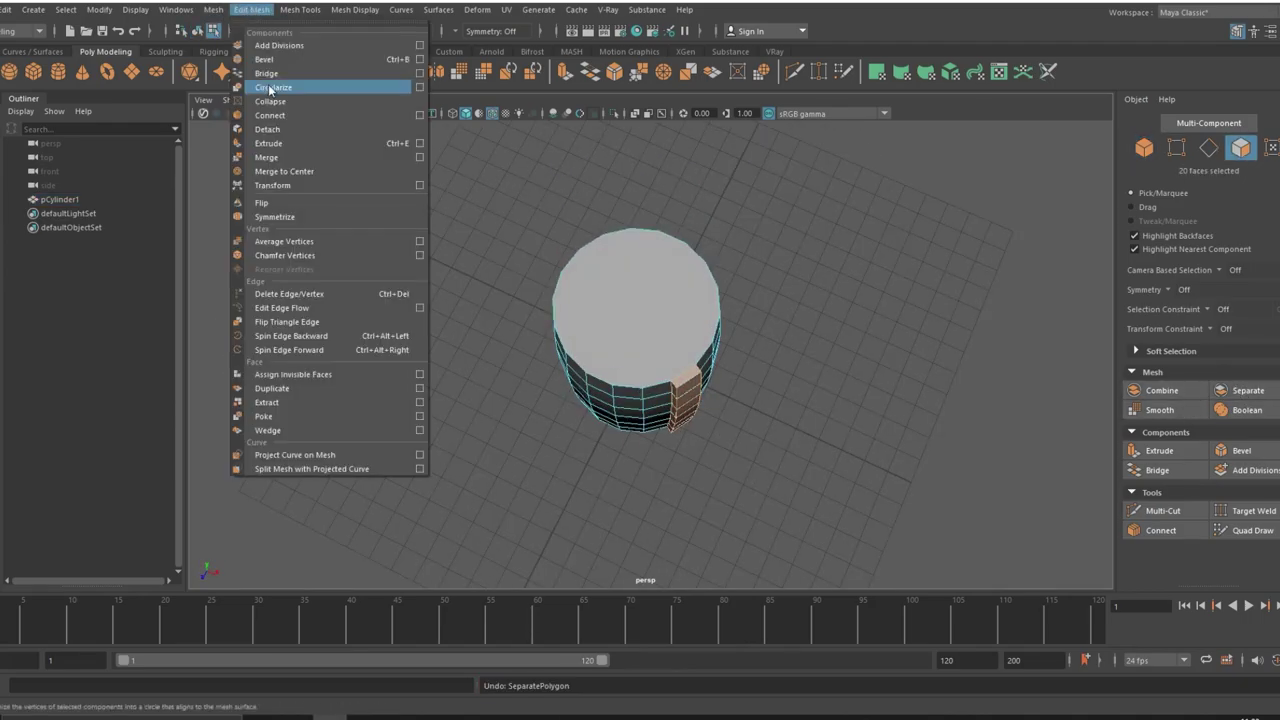
left_click(285, 128)
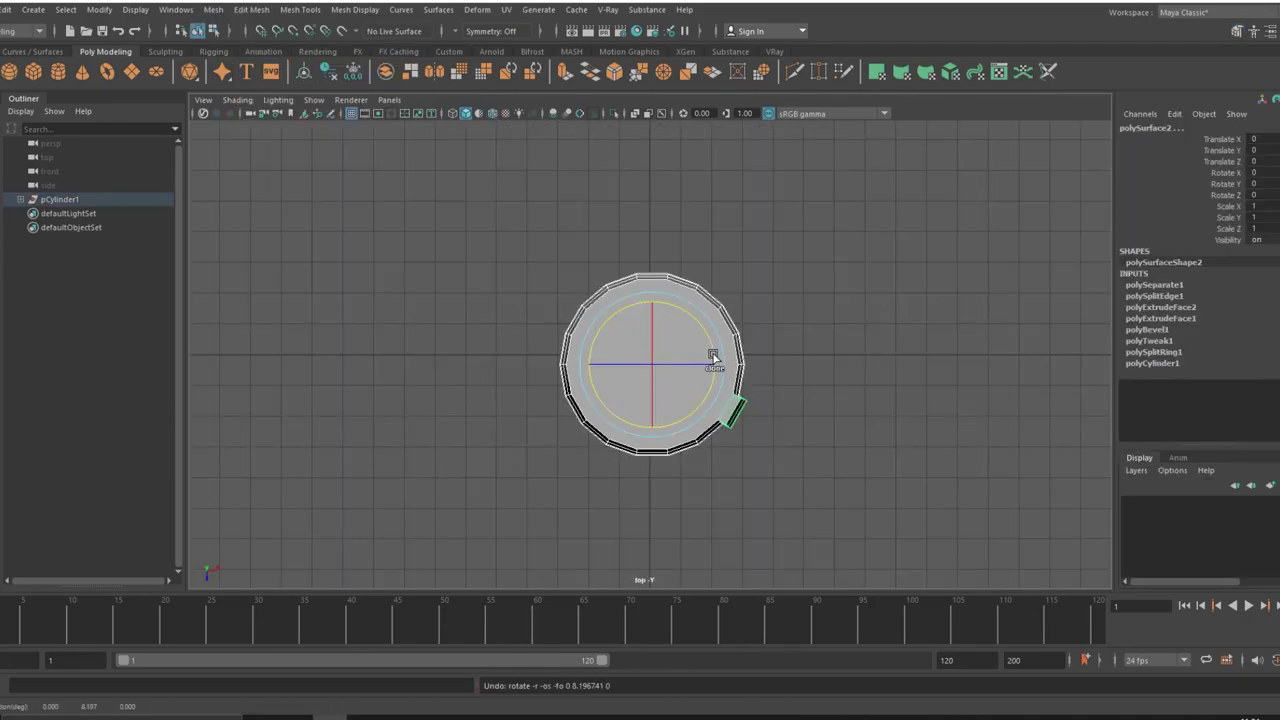
- Duplicate the stave and rotate the first copies around the barrel in Rotate Y
left_click(714, 348)
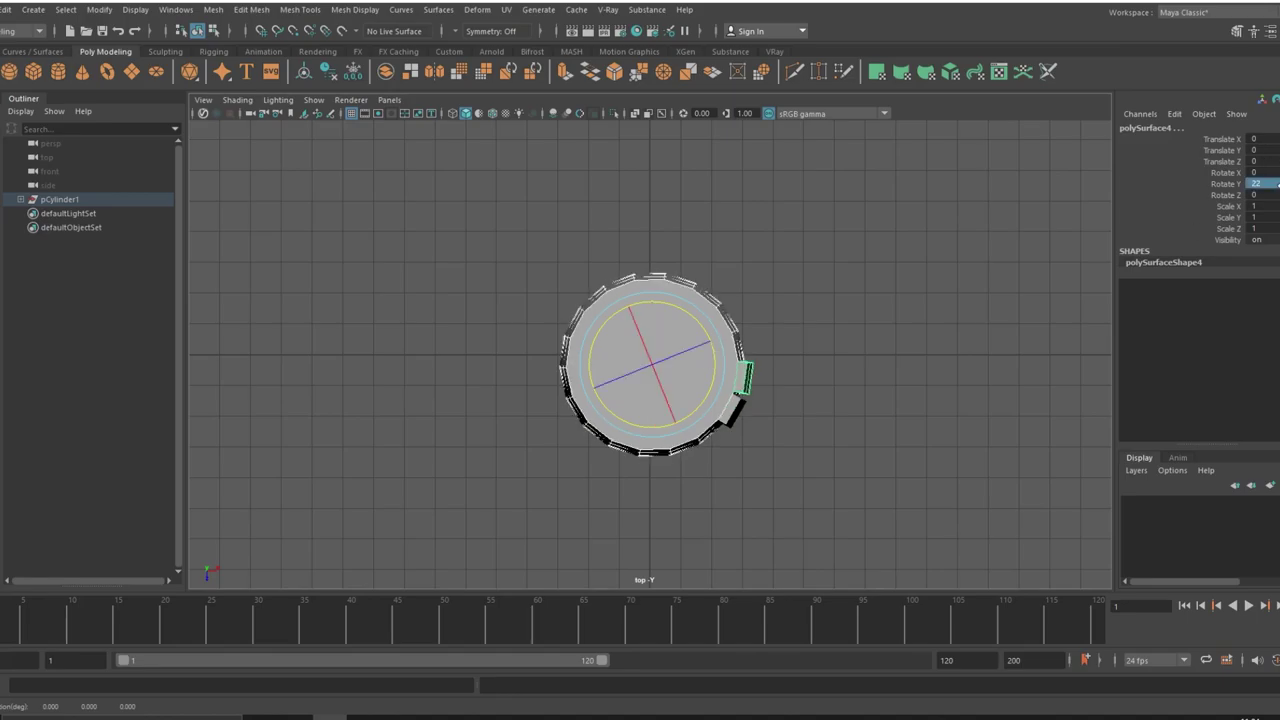
type("1")
key("Return")
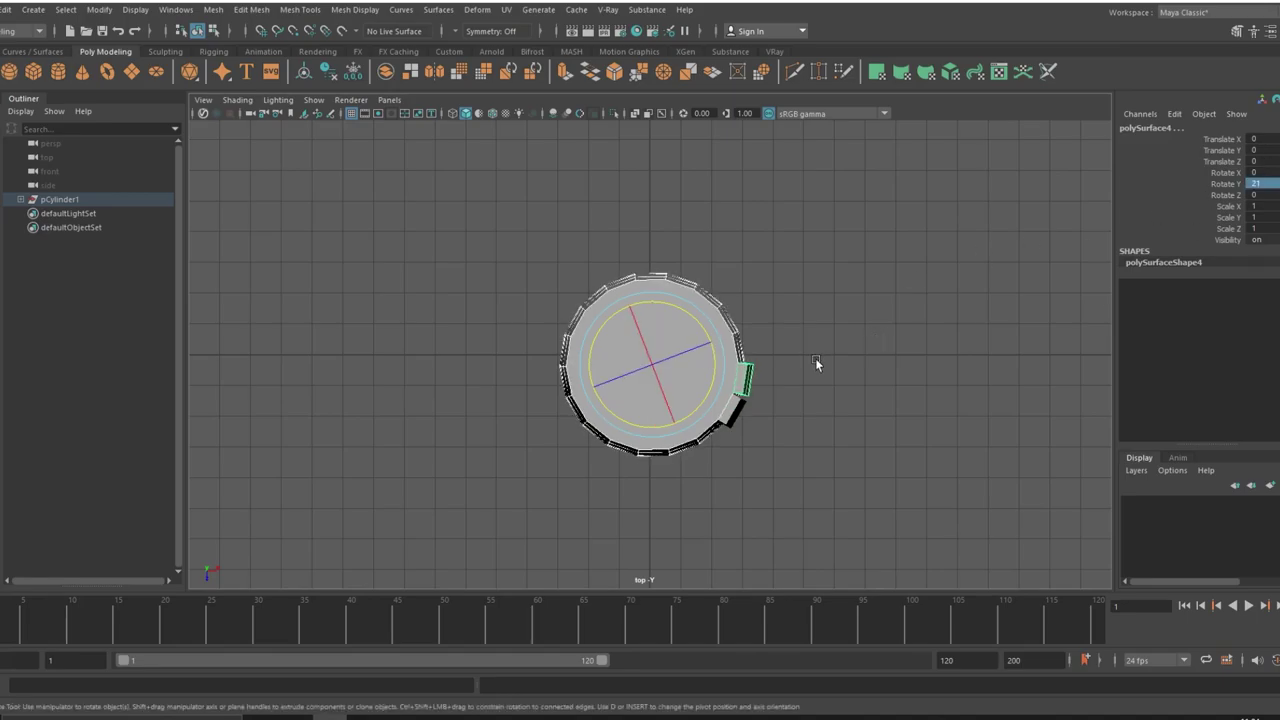
left_click_drag(700, 333, 695, 322, "shift")
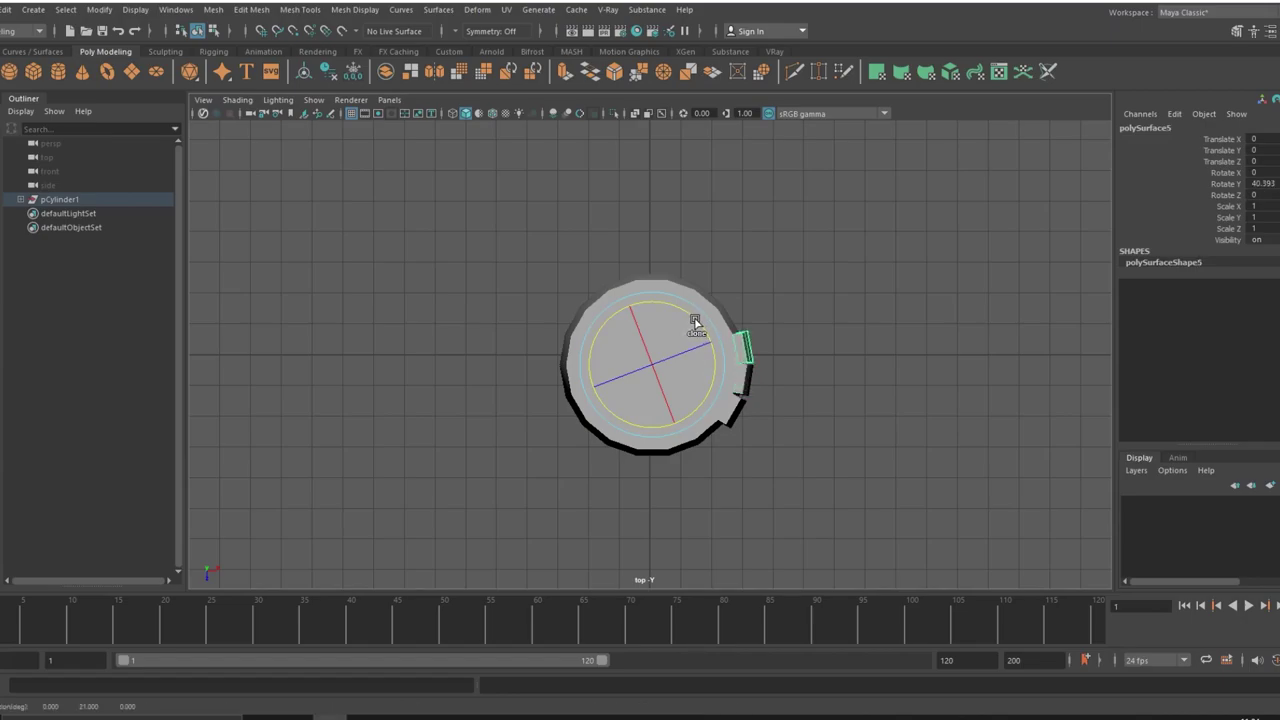
key("shift+d")
type("60")
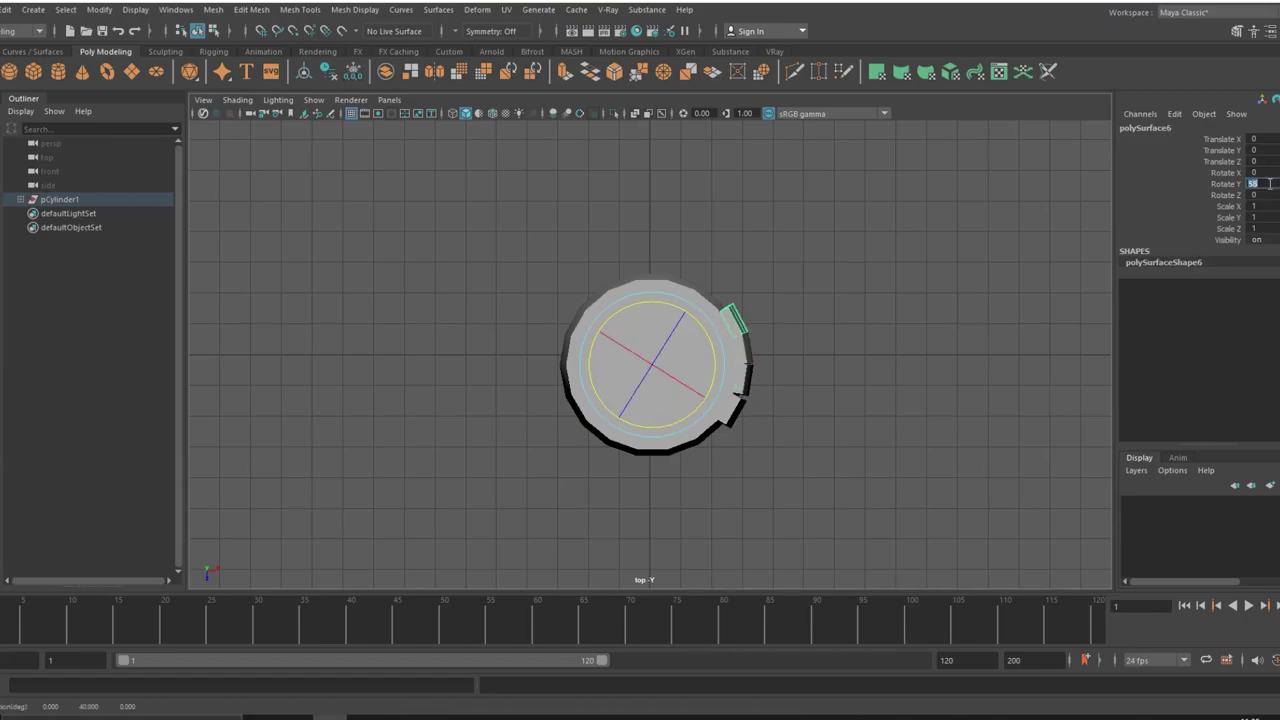
left_click_drag(709, 337, 703, 325, "shift")
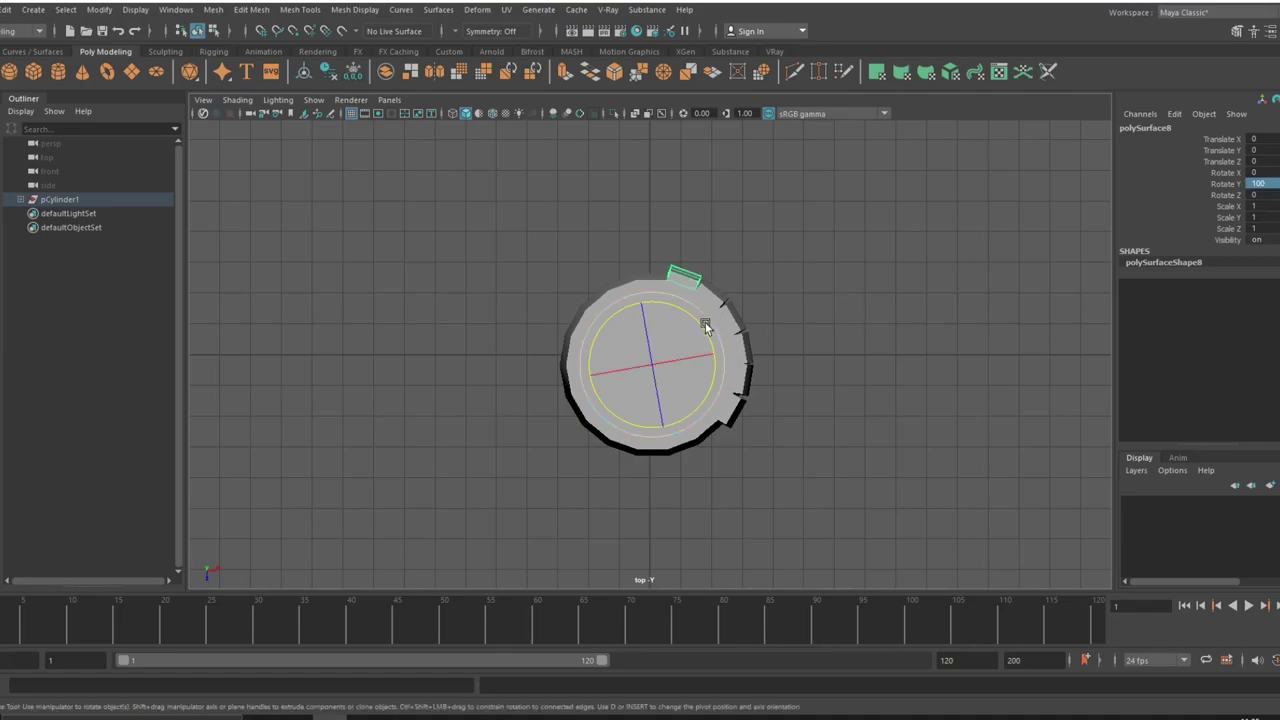
type("8.255")
key("Return")
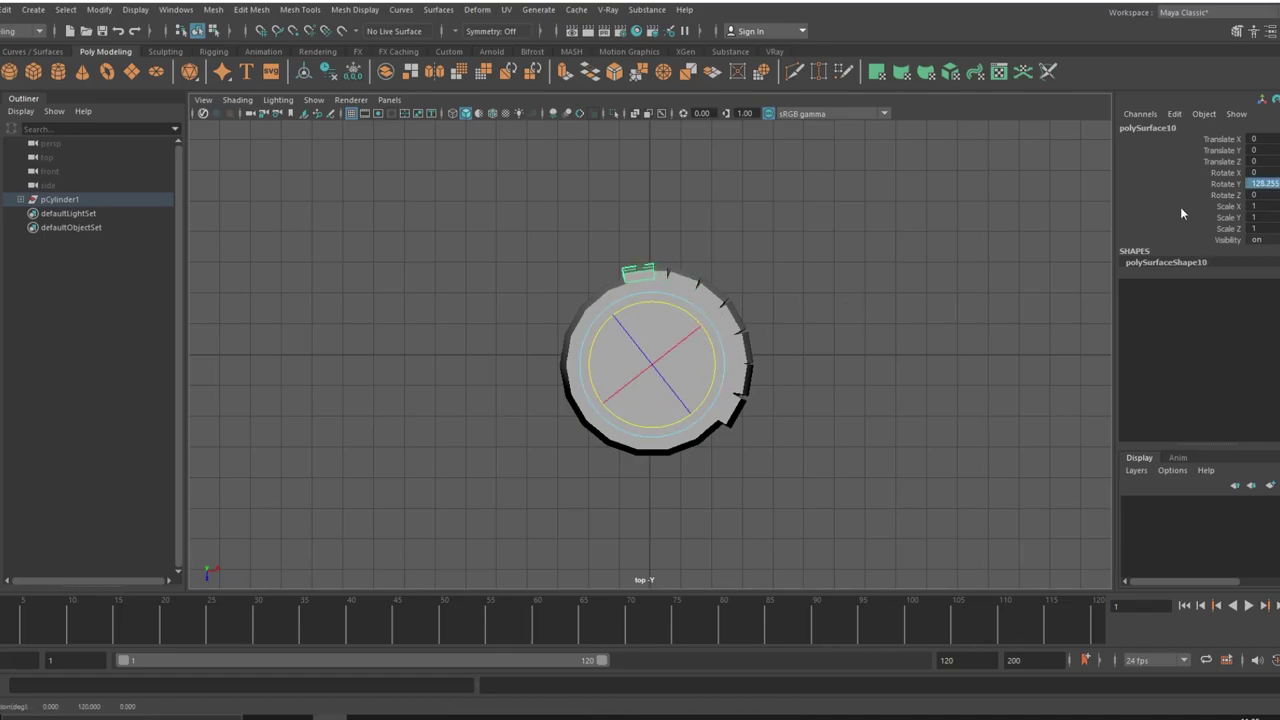
- Rotate the remaining stave copies into place, ringing the barrel in 20° steps up to 340°
mouse_move(680, 280)
left_mouse_down("shift")
mouse_move(664, 308)
mouse_move(700, 329)
mouse_move(723, 271)
left_mouse_up("shift")
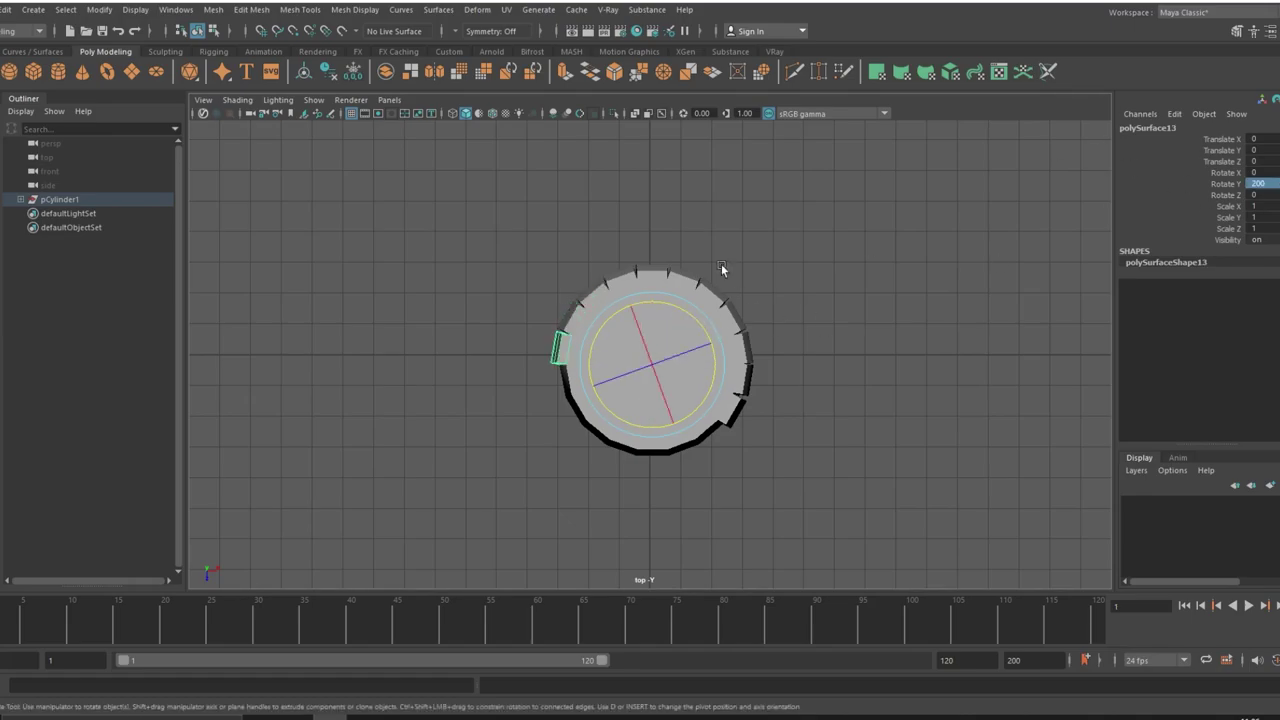
left_click_drag(1273, 184, 1276, 175, "shift")
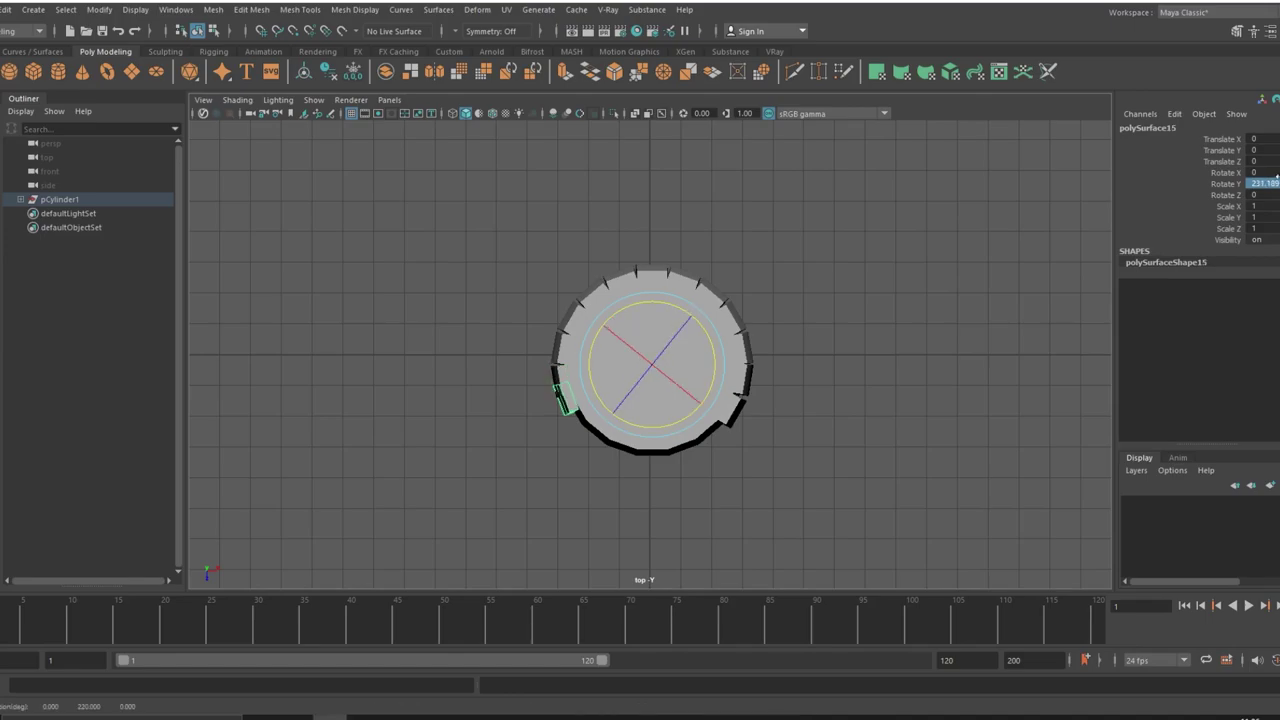
mouse_move(706, 320)
left_mouse_down("shift")
mouse_move(708, 340)
mouse_move(688, 318)
mouse_move(714, 352)
left_mouse_up("shift")
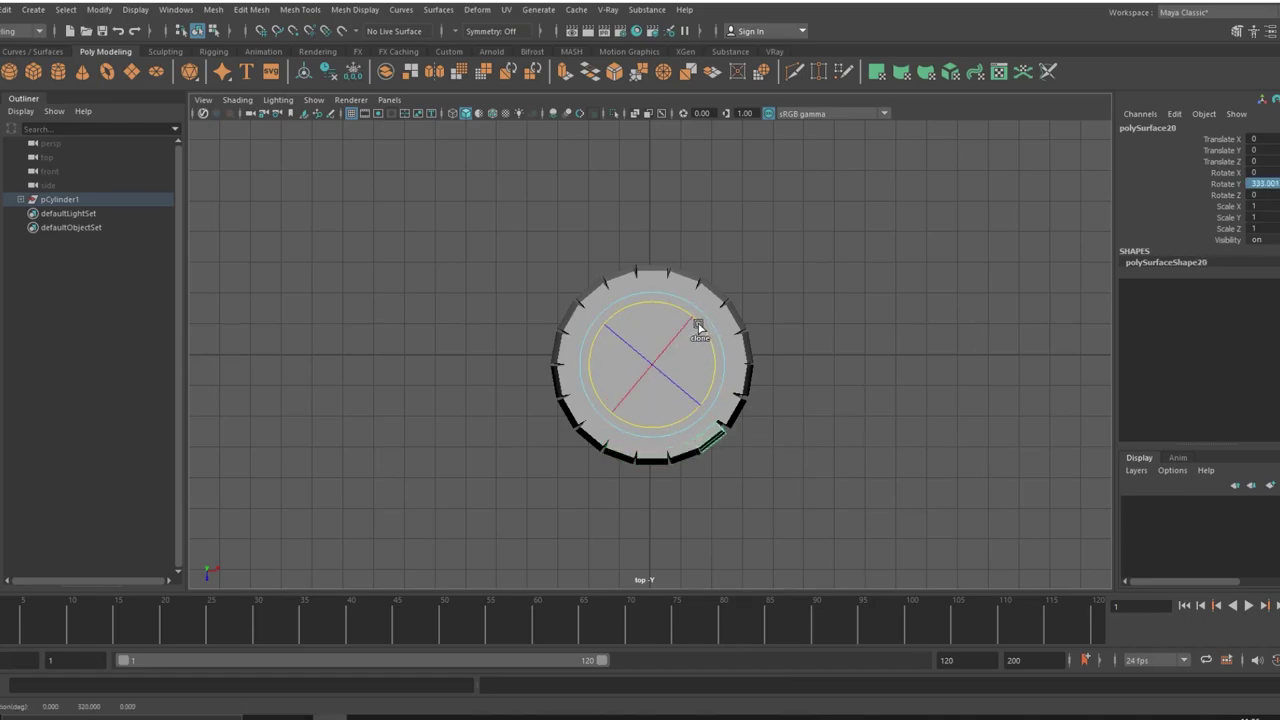
key("w")
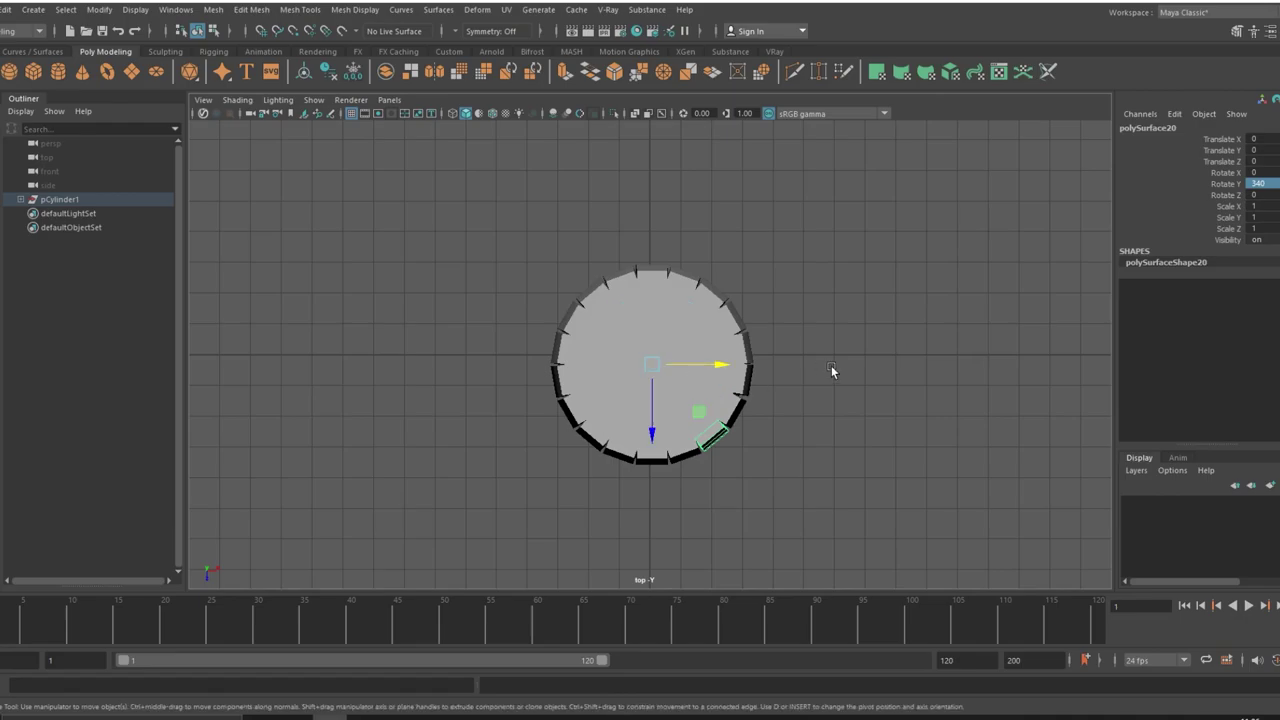
left_click(831, 369)
- Test-move barrel pieces and try a hole fill, undoing each change
left_click(690, 295)
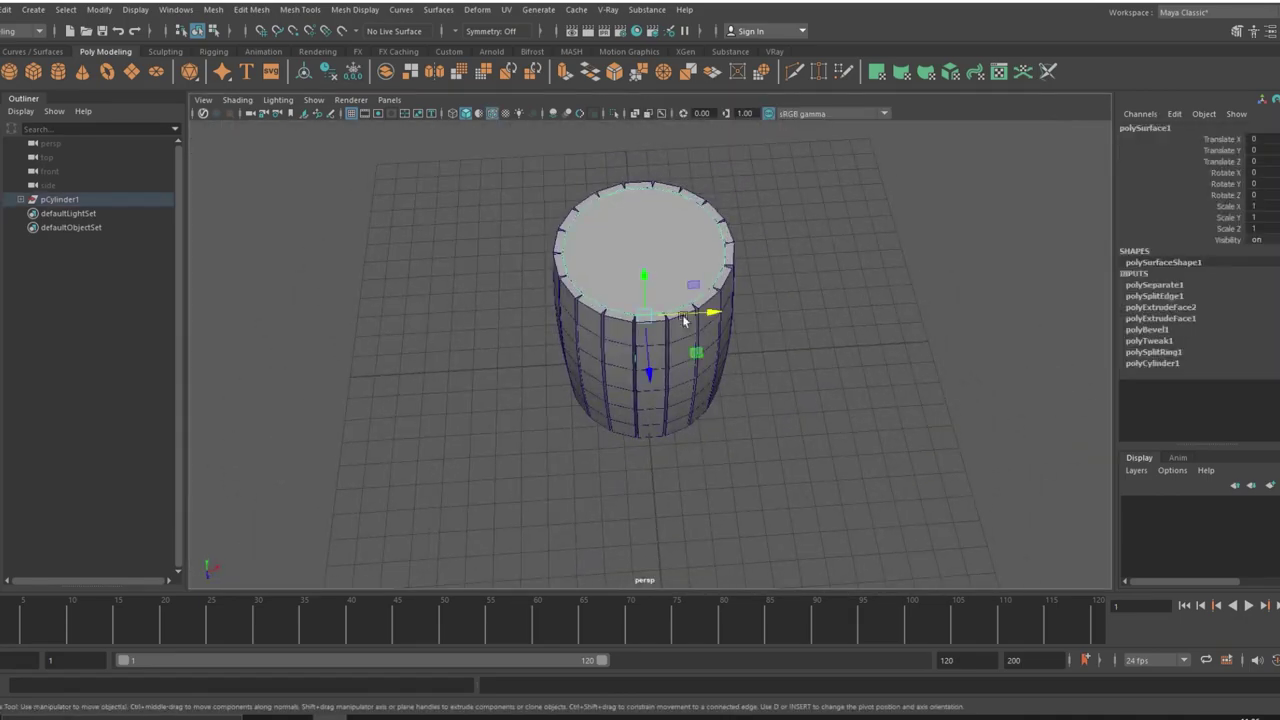
right_click_drag(688, 285, 708, 277)
left_click_drag(708, 277, 990, 280)
left_click(686, 286)
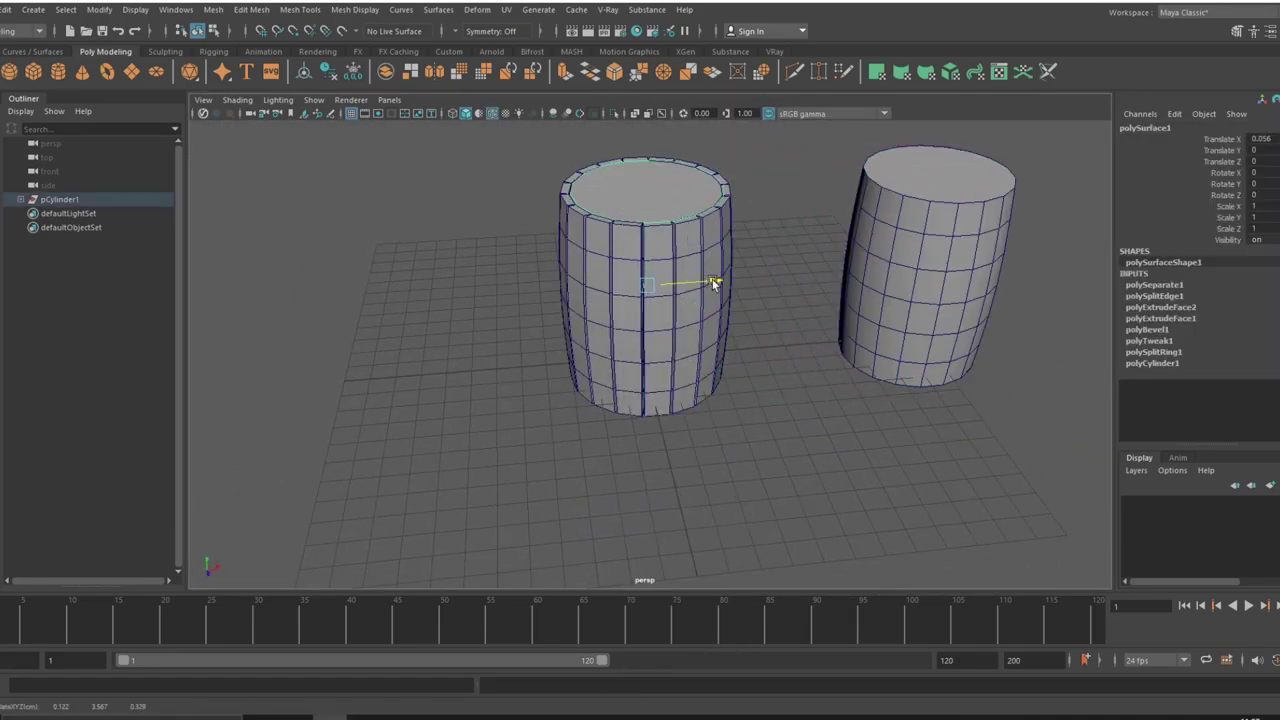
mouse_move(686, 286)
left_mouse_down()
mouse_move(1087, 312)
mouse_move(428, 302)
left_mouse_up()
key("ctrl+z")
key("ctrl+z")
key("ctrl+z")
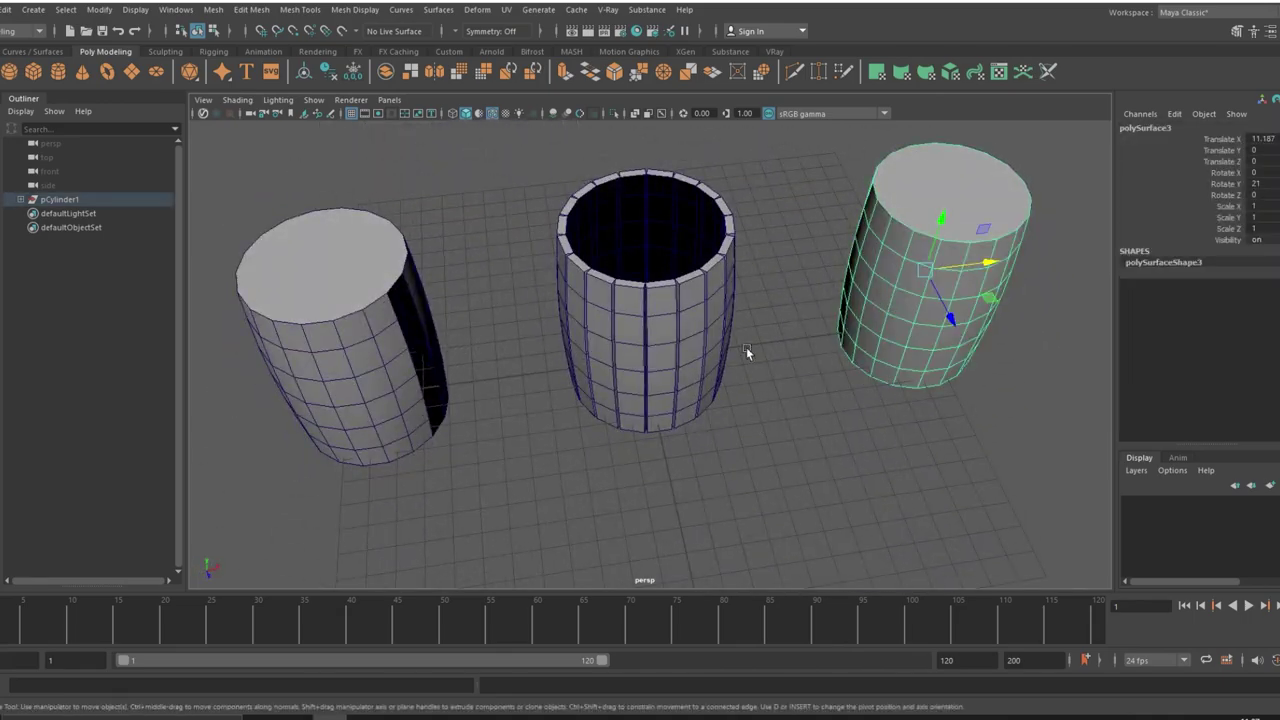
left_click_drag(774, 417, 826, 277, "alt")
key("ctrl+z")
left_click(213, 9)
left_click(250, 160)
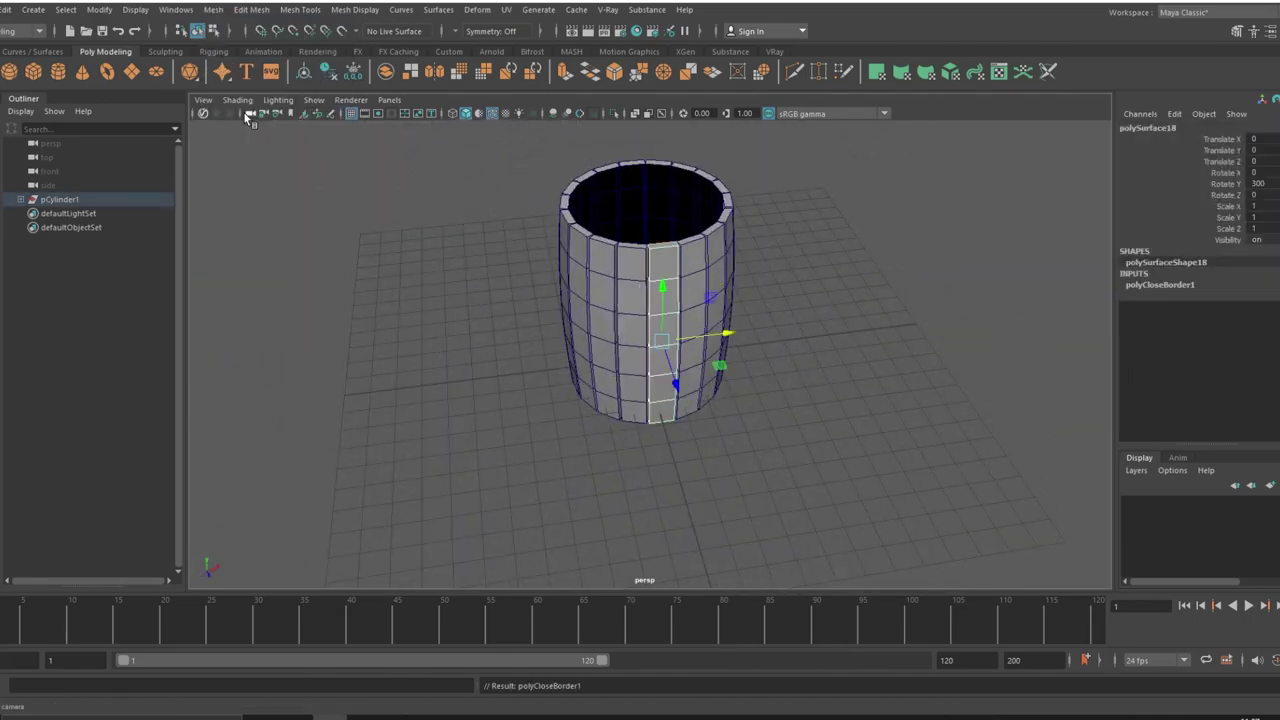
mouse_move(900, 350)
left_mouse_down("alt")
mouse_move(1021, 452)
mouse_move(792, 434)
left_mouse_up("alt")
key("ctrl+z")
- Split the barrel into individual stave pieces with Mesh > Separate
left_click(213, 9)
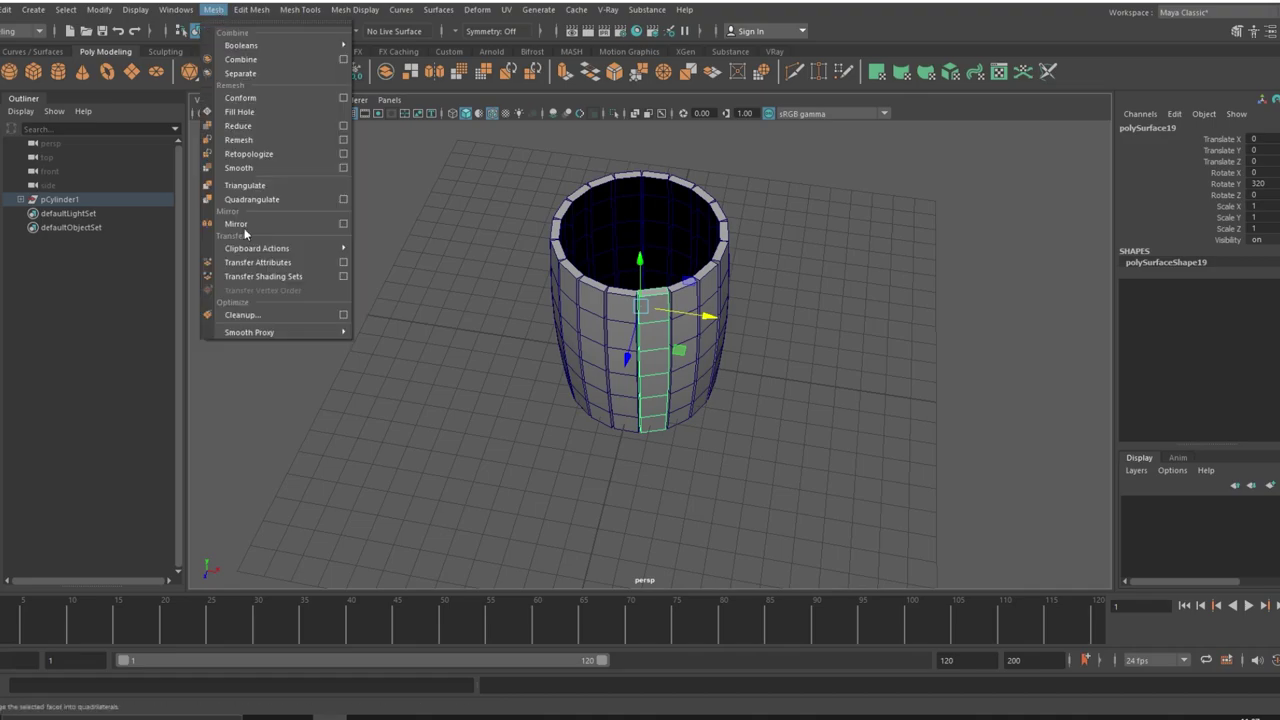
left_click(245, 130)
left_click_drag(804, 347, 766, 390, "alt")
key("ctrl+z")
left_click(213, 9)
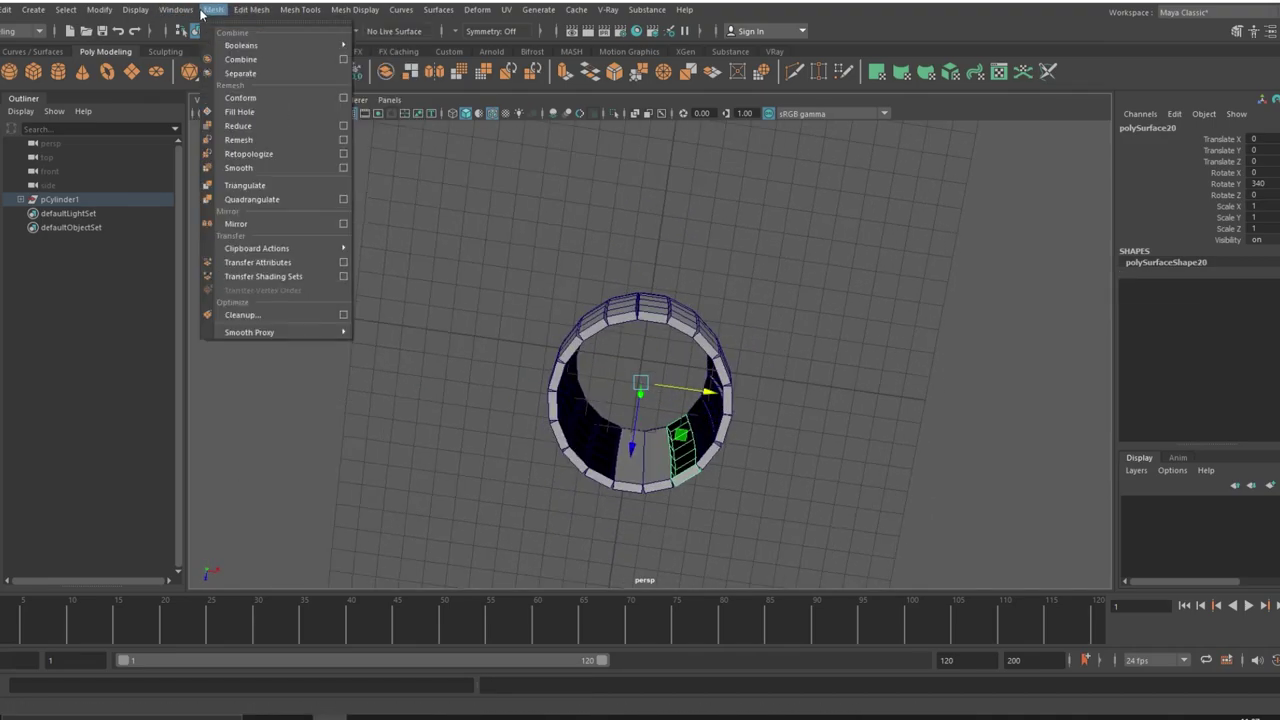
left_click(245, 114)
left_click(252, 9)
left_click(245, 114)
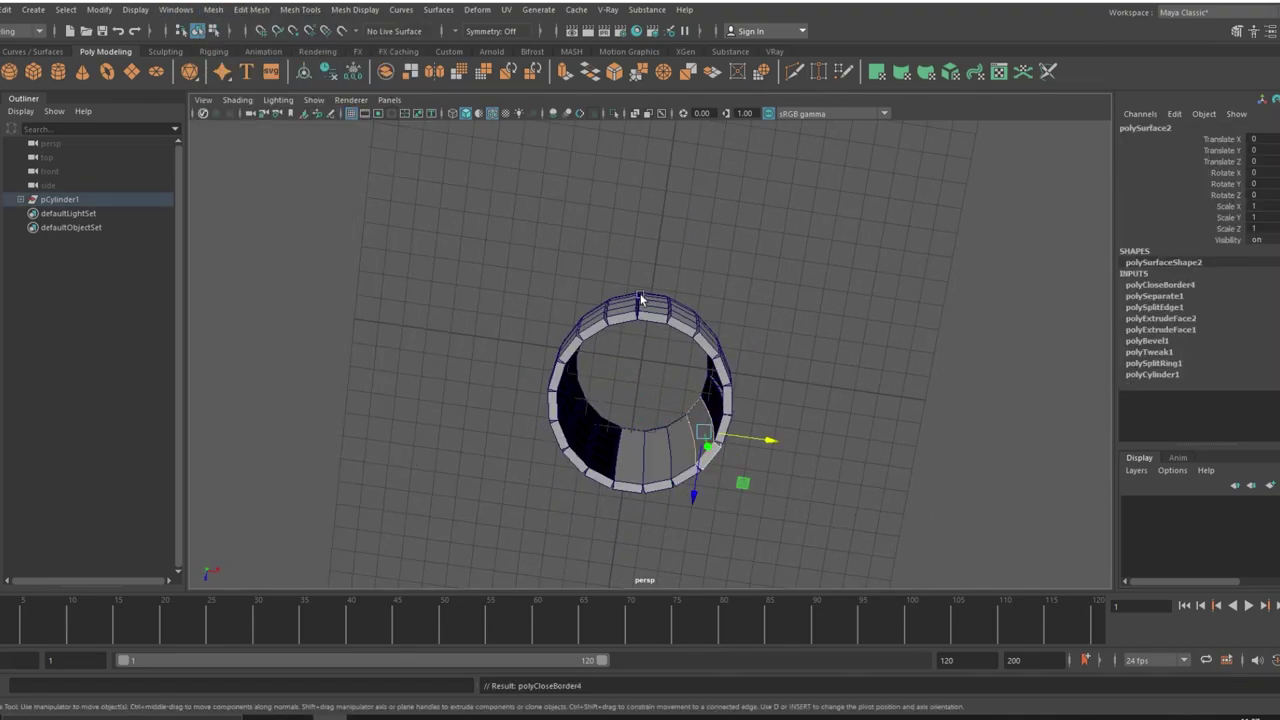
left_click(252, 9)
left_click(743, 320)
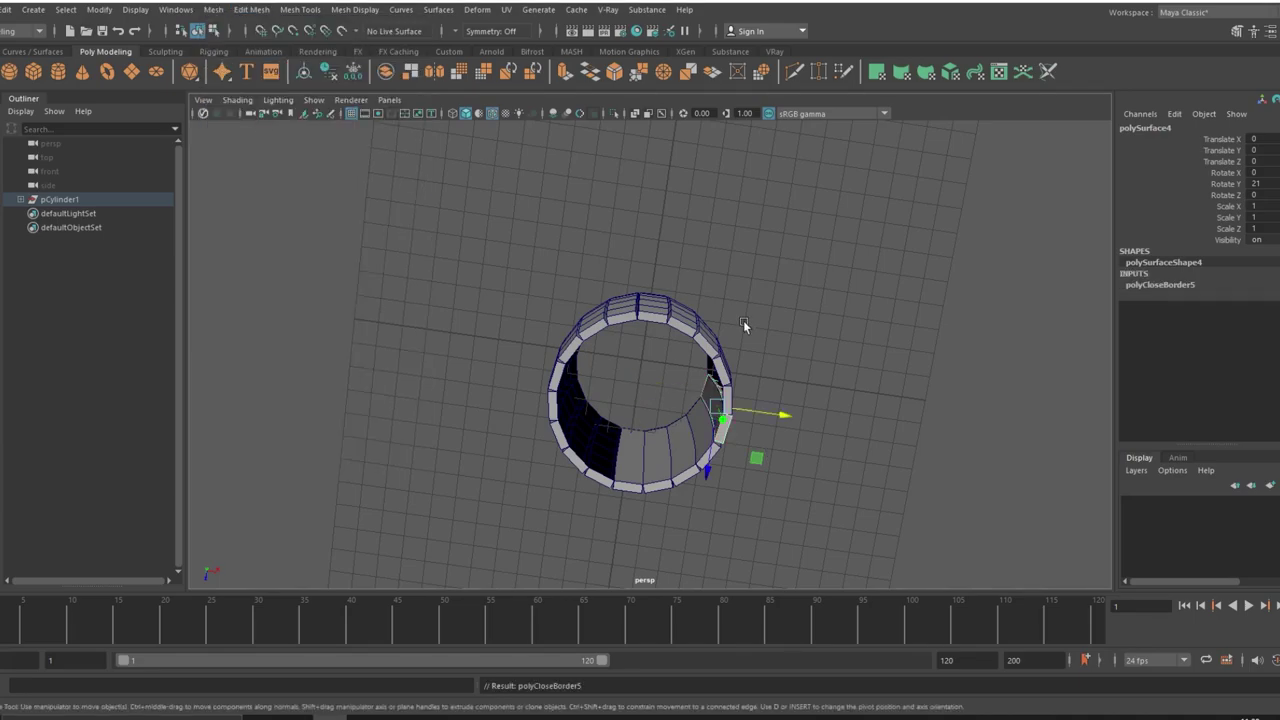
- Select all the stave pieces and run Mesh > Fill Hole to close their open borders
left_click(775, 408)
mouse_move(687, 313)
left_mouse_down()
mouse_move(738, 367)
mouse_move(815, 379)
left_mouse_up()
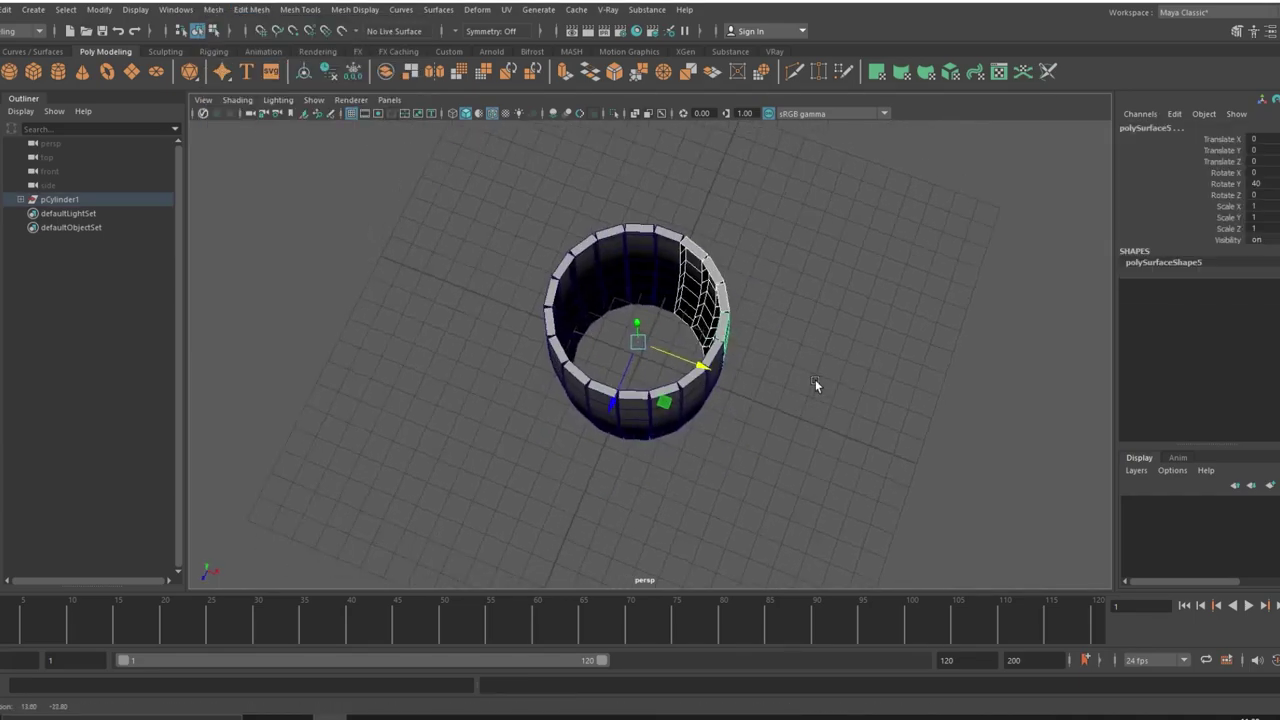
left_click(213, 9)
left_click(245, 118)
mouse_move(540, 186)
left_mouse_down()
mouse_move(597, 289)
mouse_move(700, 290)
mouse_move(594, 157)
left_mouse_up()
left_click(213, 9)
left_click(240, 112)
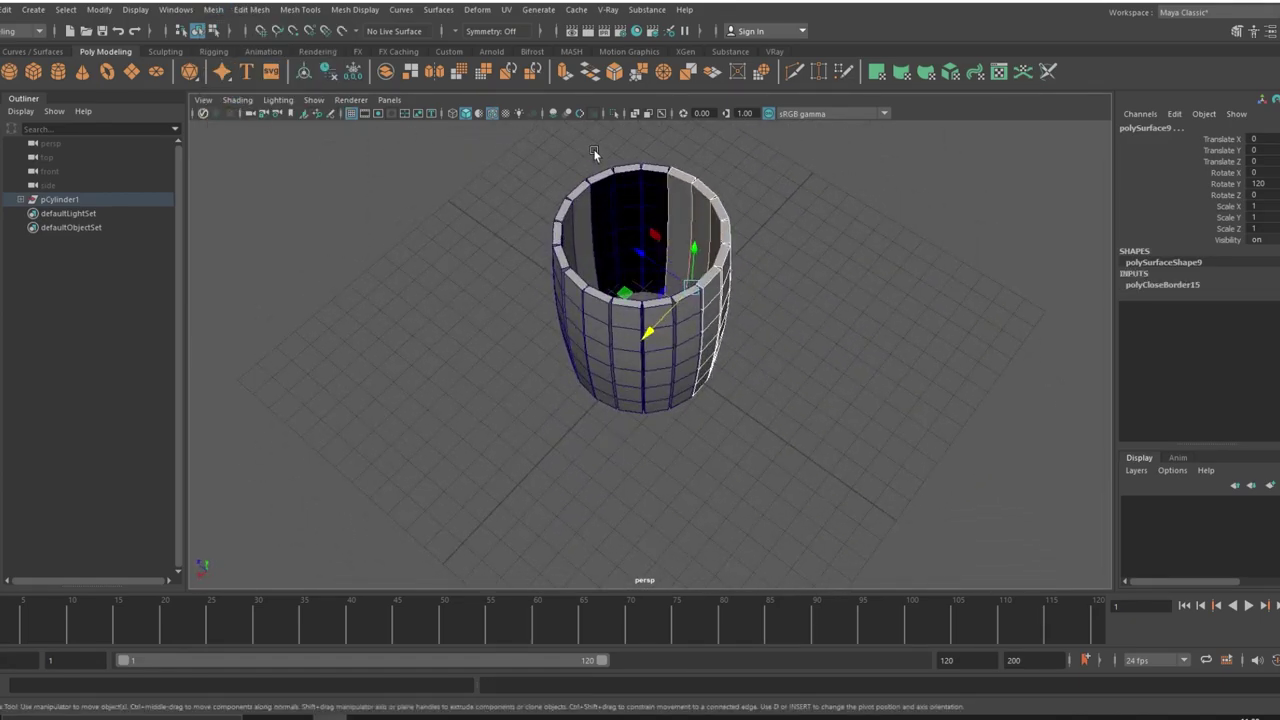
left_click(213, 9)
left_click(245, 113)
mouse_move(700, 266)
left_mouse_down("alt")
mouse_move(748, 217)
mouse_move(738, 282)
mouse_move(873, 339)
left_mouse_up("alt")
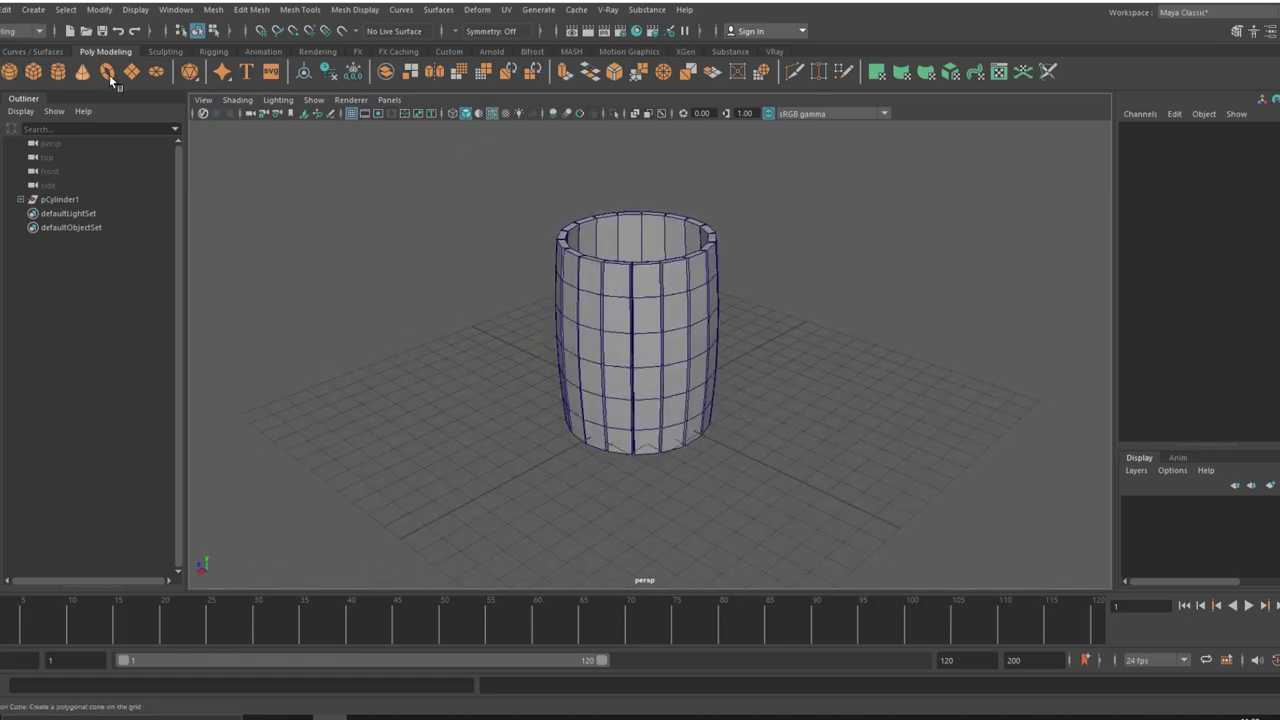
- Draw a polygon cube, pCube1, across the barrel opening in the top view
left_click(35, 75)
mouse_move(563, 362)
left_mouse_down()
mouse_move(745, 395)
mouse_move(738, 370)
left_mouse_up()
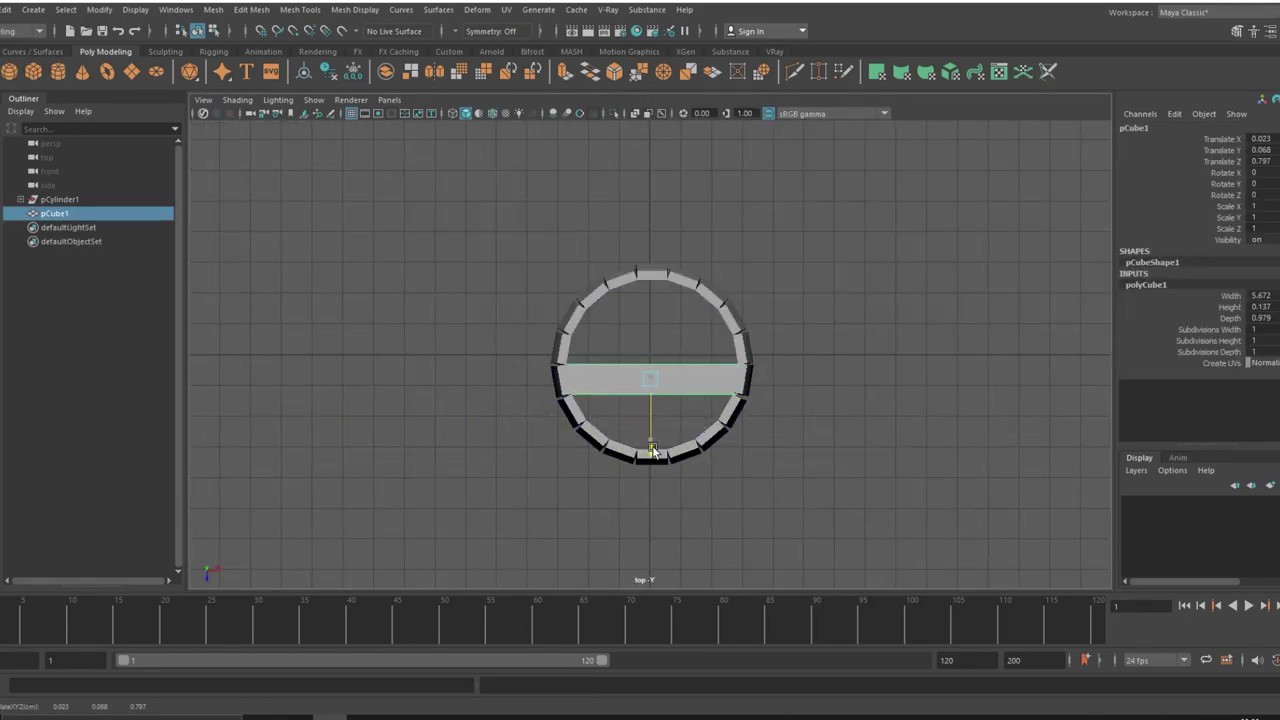
key("space")
key("w")
- Reduce pCube1's Height in the Channel Box to a thin board on the barrel top
double_click(1261, 307)
type("192")
key("Return")
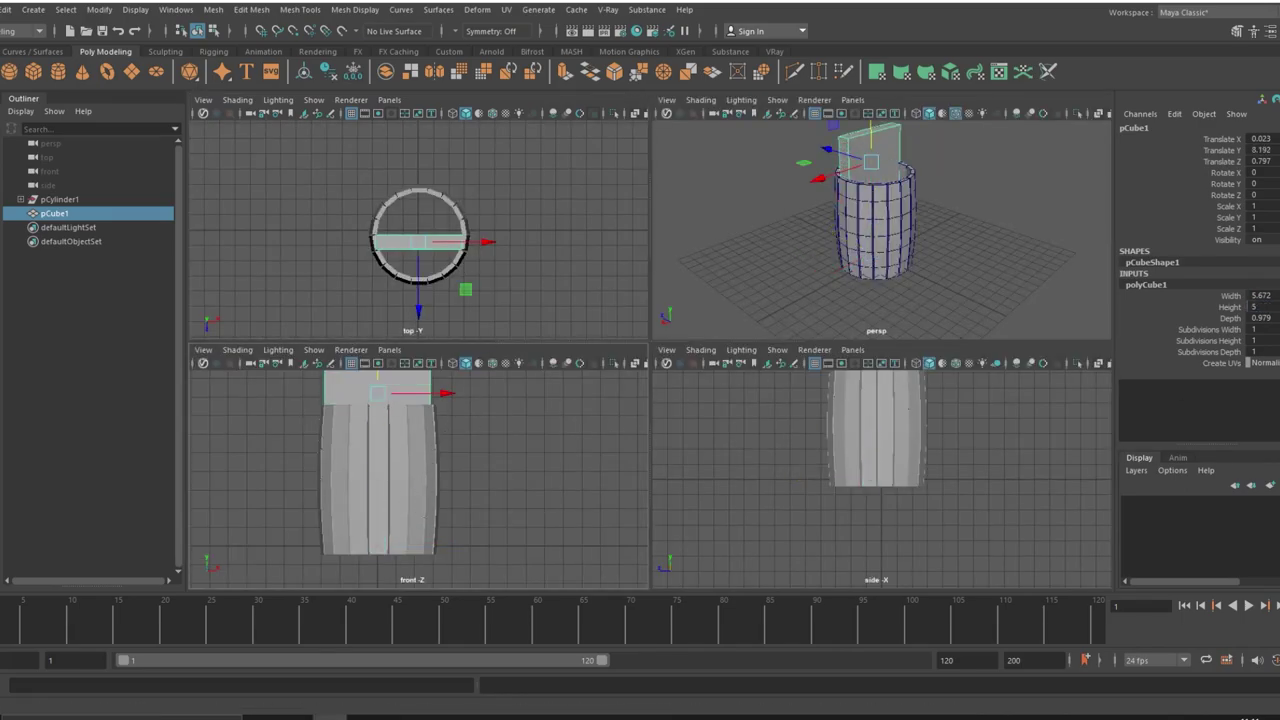
type("0.4")
key("Return")
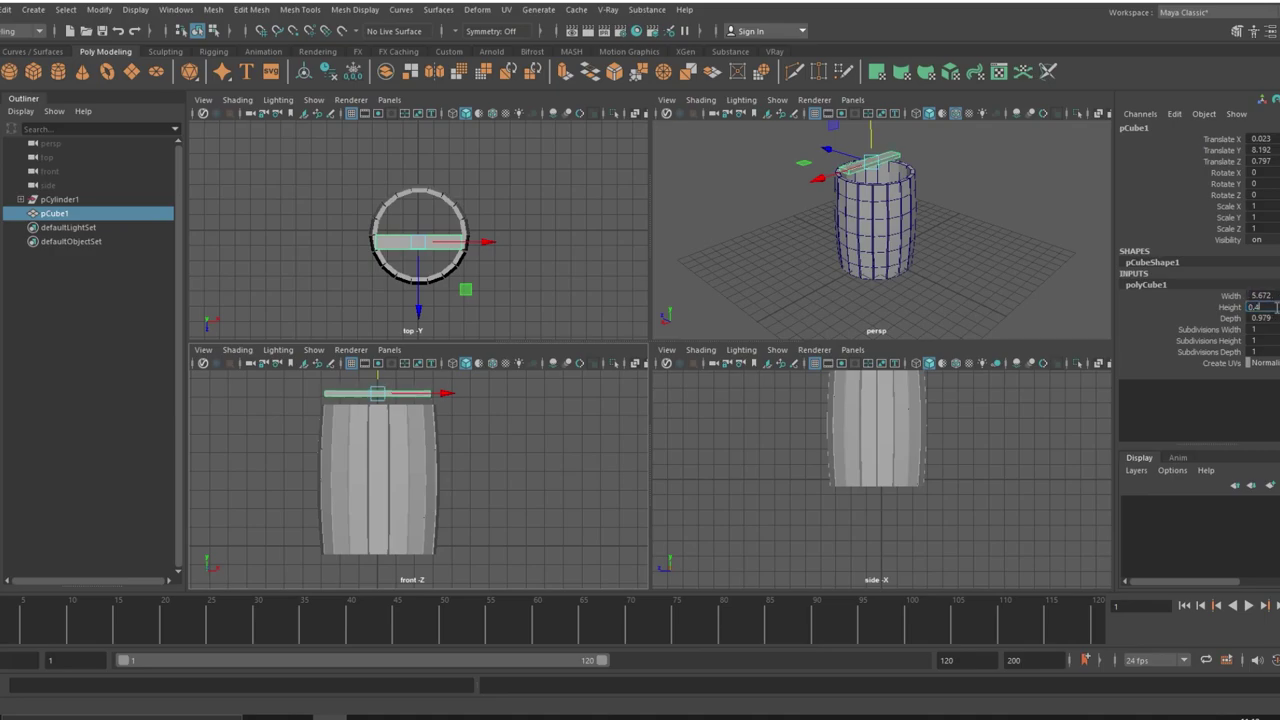
left_click(597, 378)
left_click(914, 177)
key("space")
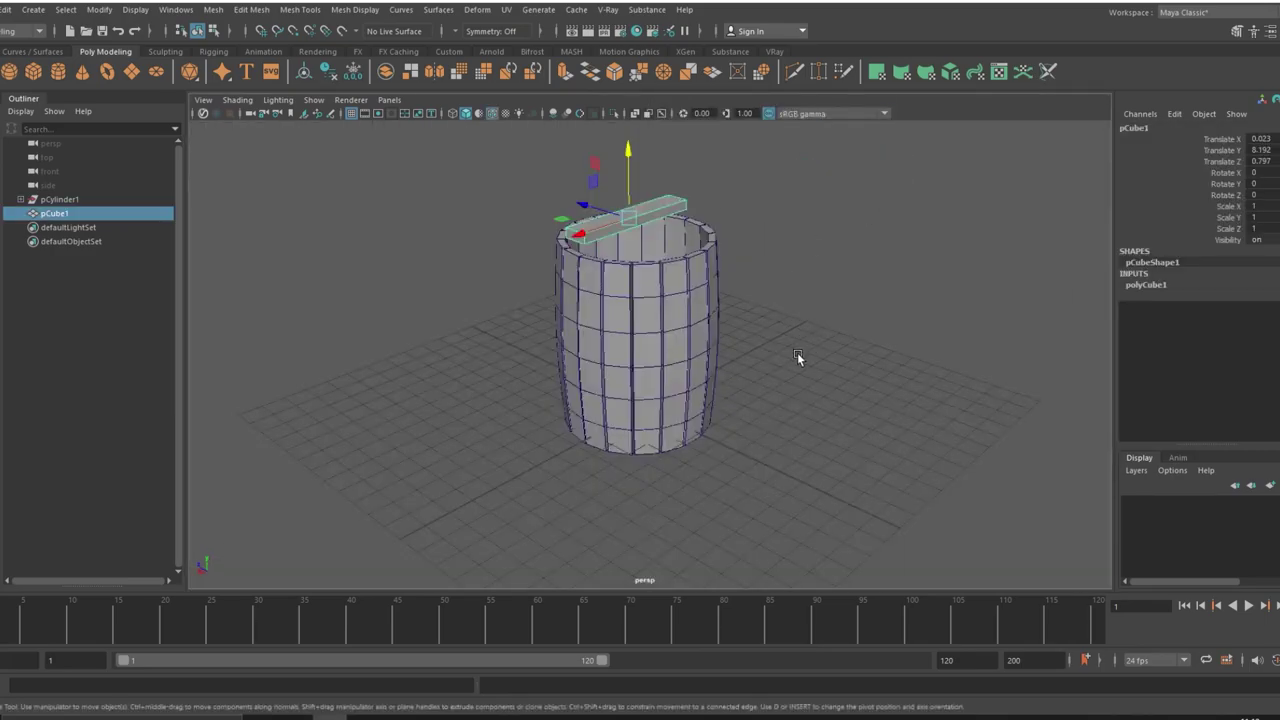
left_click_drag(797, 352, 635, 150, "alt")
key("Return")
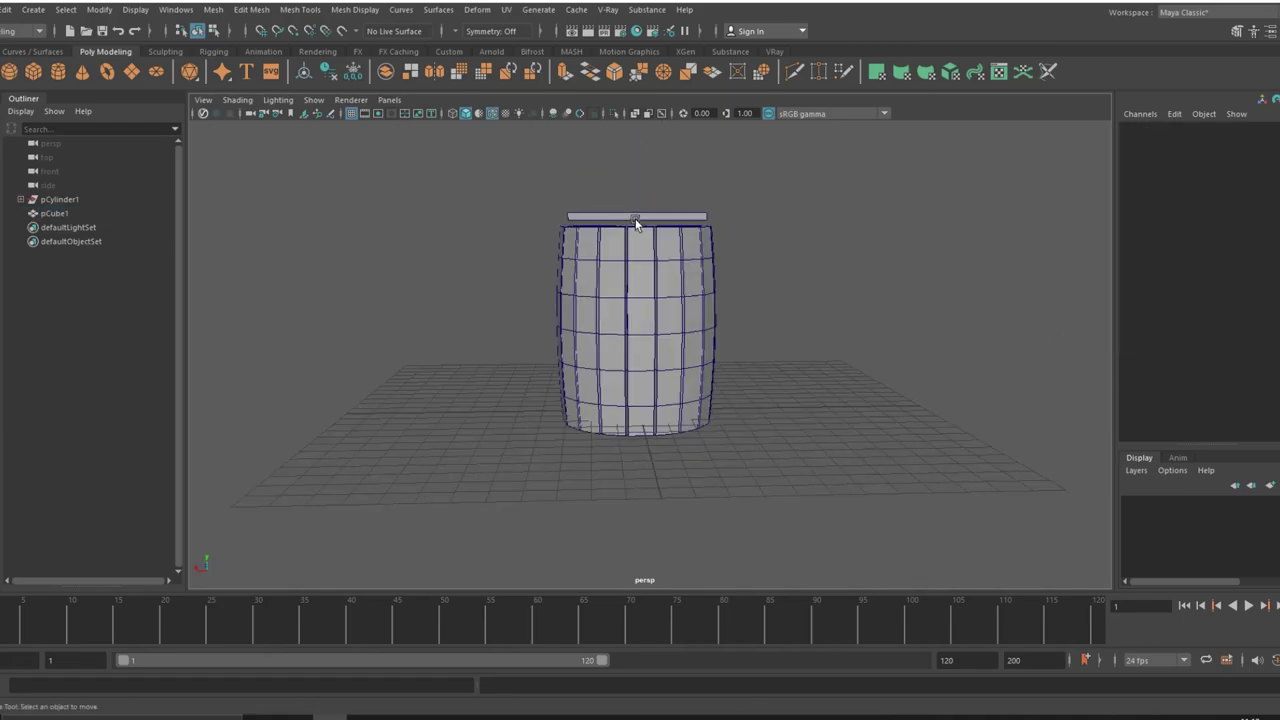
key("space")
- Scale pCube1 slightly shallower and center it on the barrel top
scroll(884, 405, "up", 1)
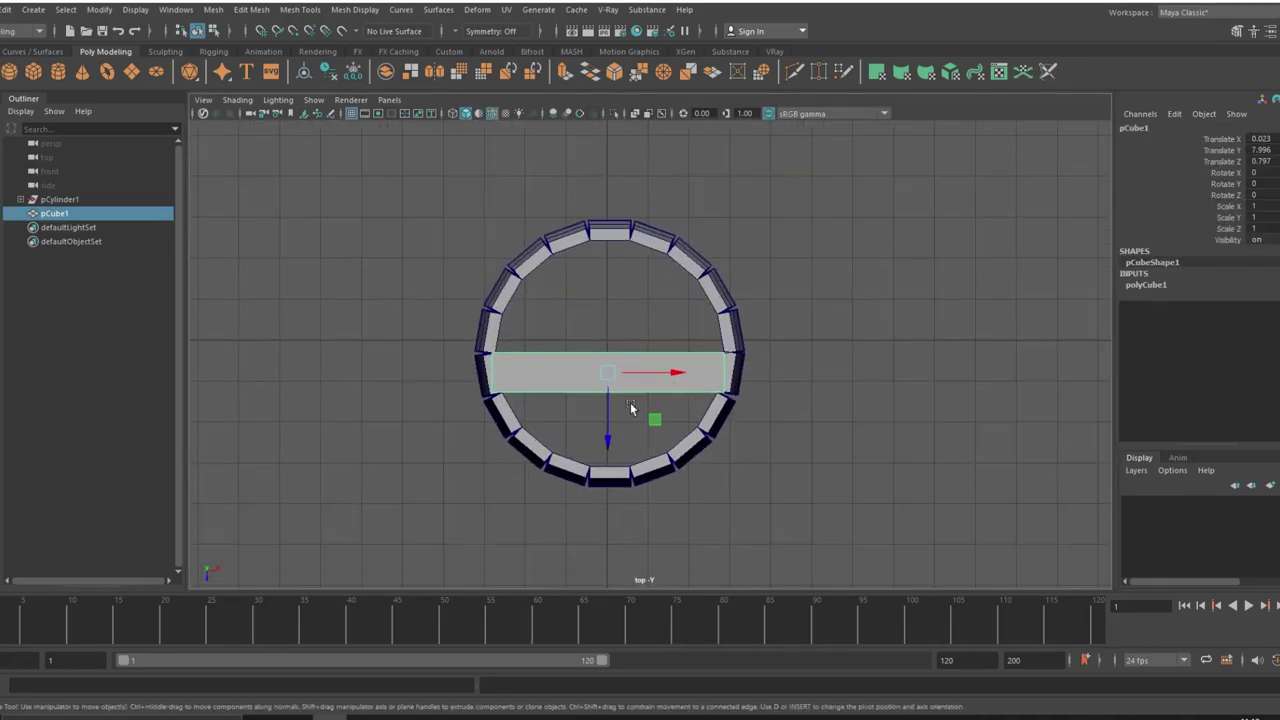
key("r")
left_click_drag(607, 433, 608, 437)
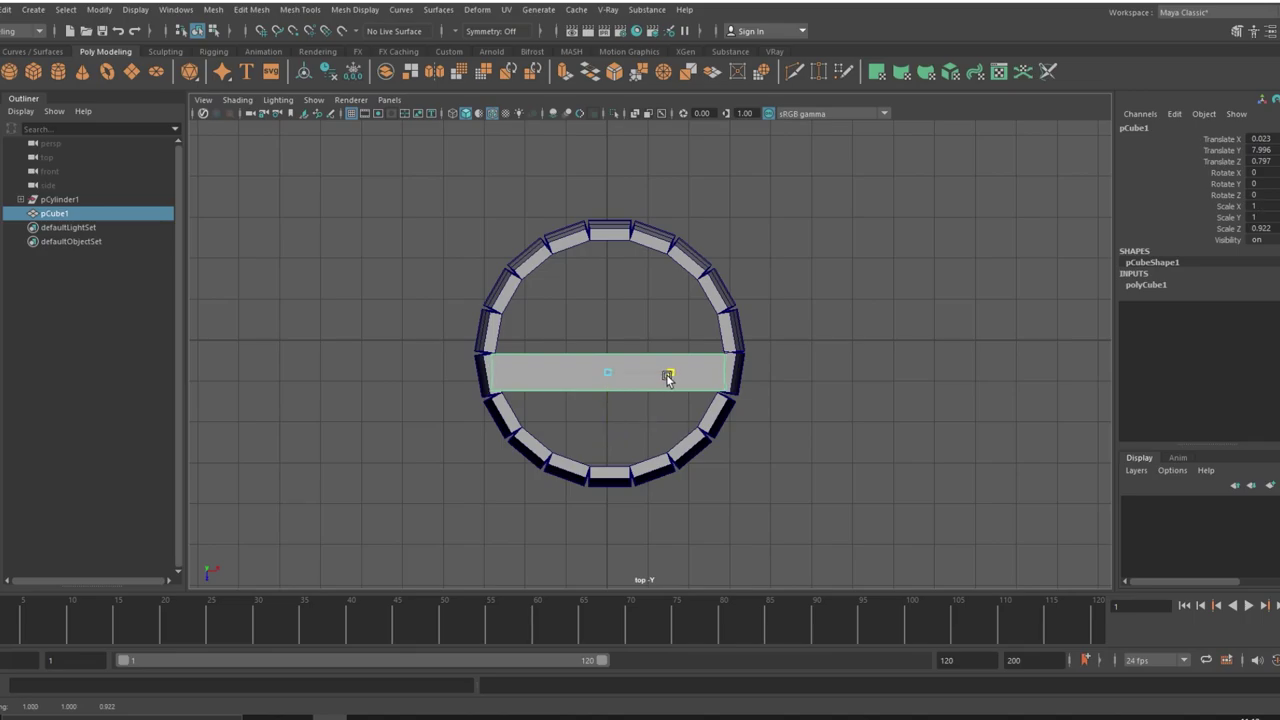
left_click_drag(668, 377, 673, 378)
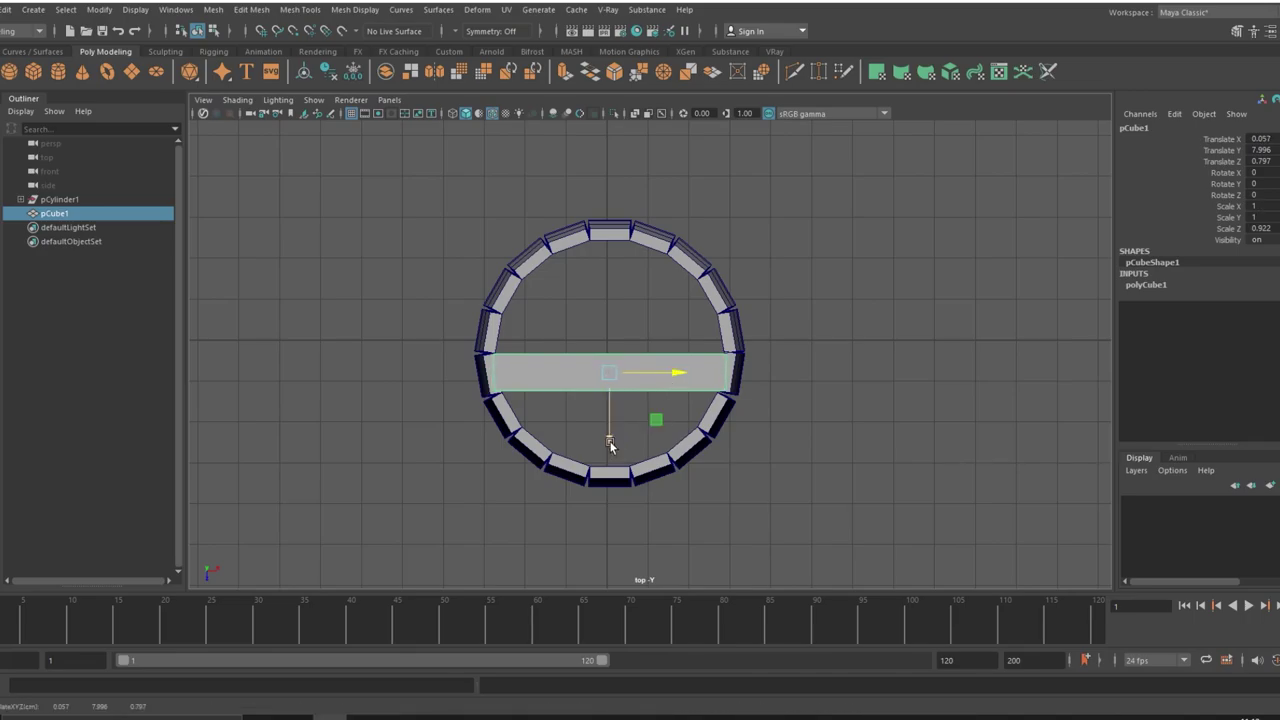
- Clone slats upward and scale the topmost one narrower to fit inside the ring
left_click_drag(609, 443, 625, 368, "shift")
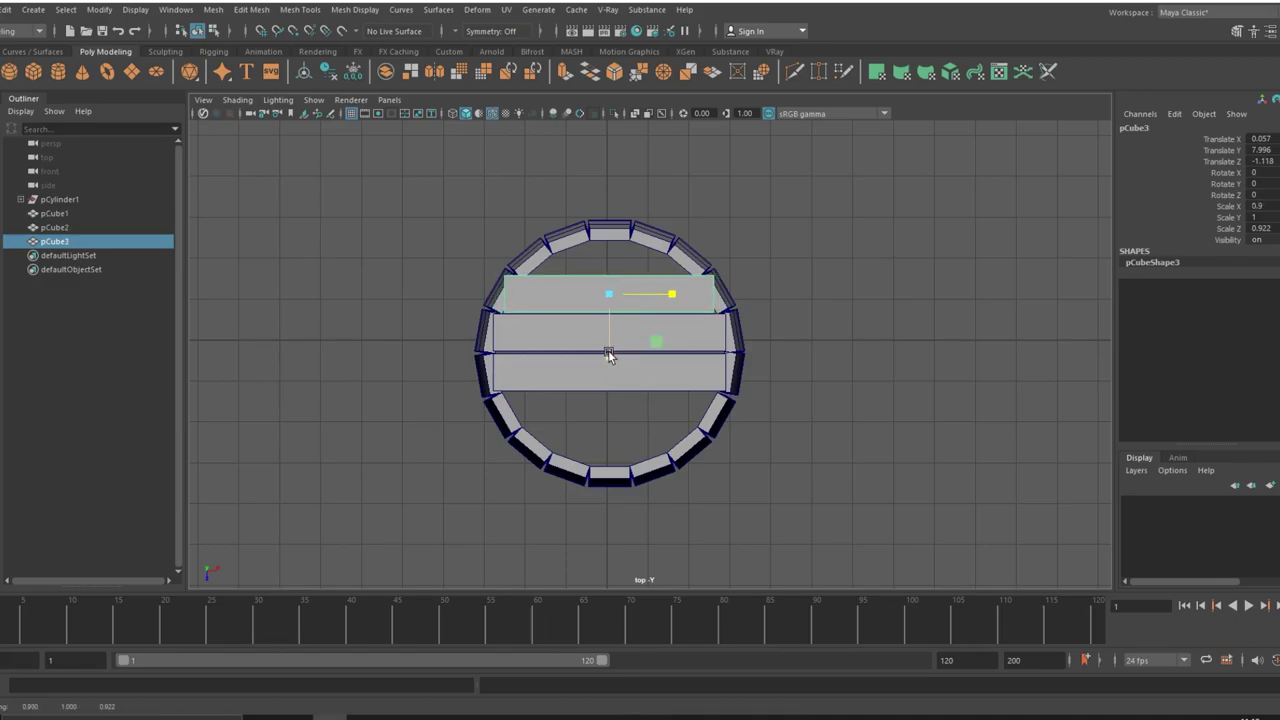
left_click_drag(606, 354, 619, 318, "shift")
key("r")
left_click_drag(671, 254, 649, 260)
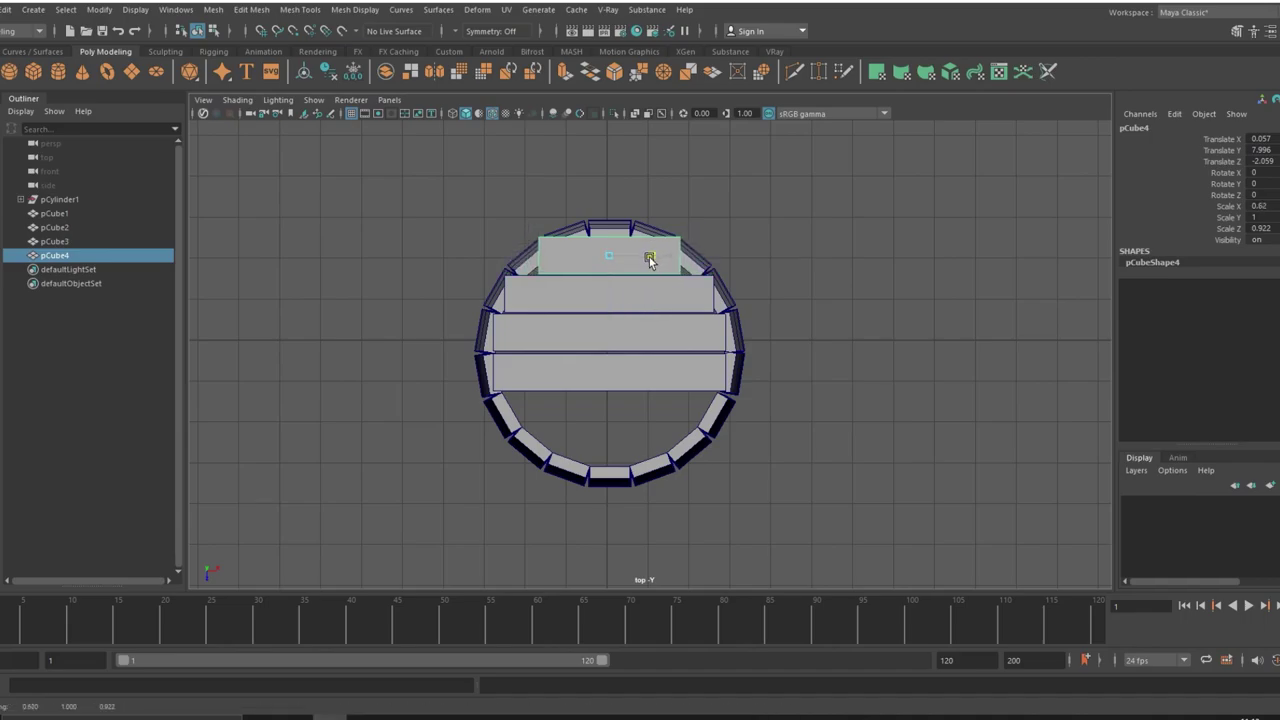
- Clone the upper slats down into the lower half of the lid
left_click(592, 383)
key("w")
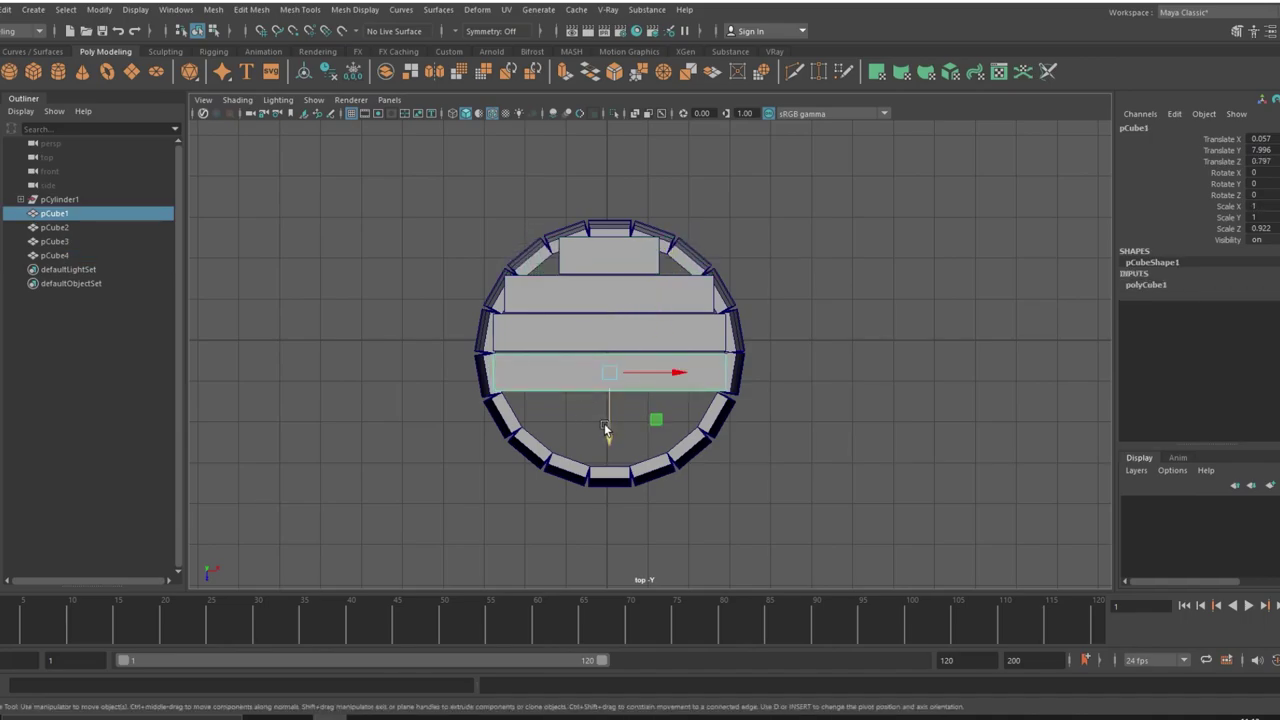
left_click(588, 278)
left_click(608, 255, "shift")
mouse_move(608, 325)
left_mouse_down("shift")
mouse_move(600, 515)
mouse_move(616, 483)
left_mouse_up("shift")
left_click(612, 450)
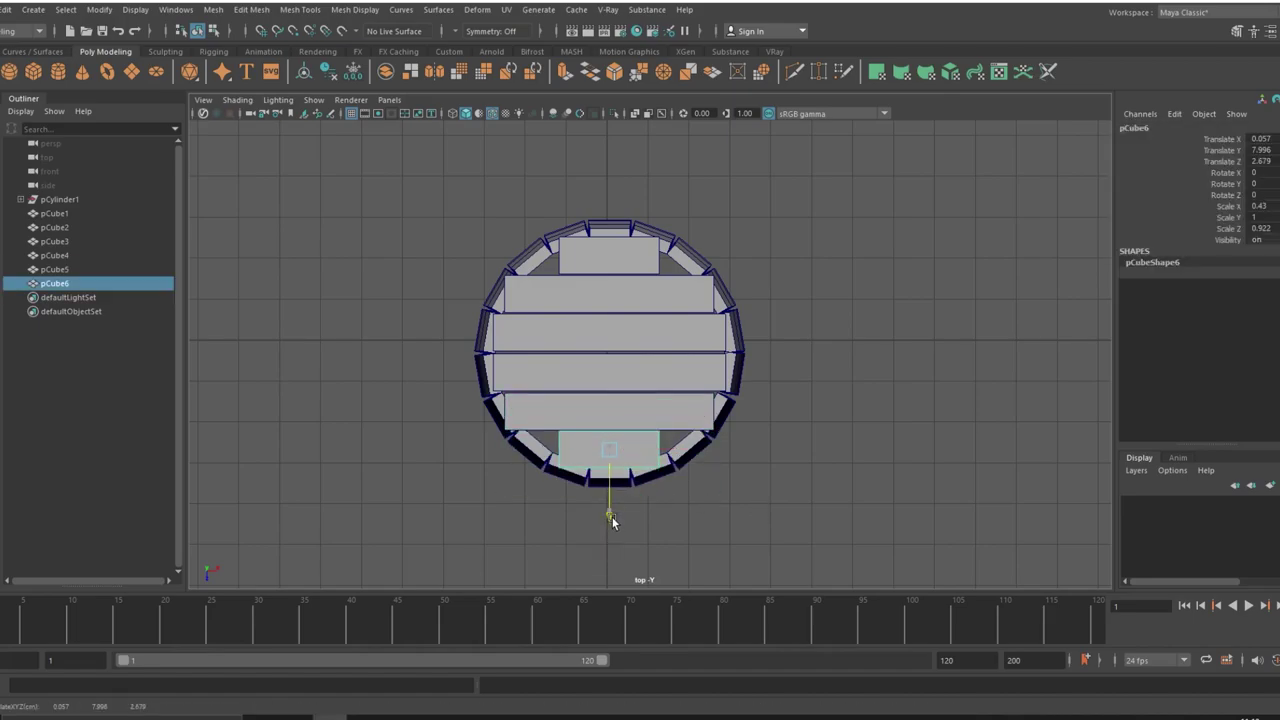
left_click(640, 405)
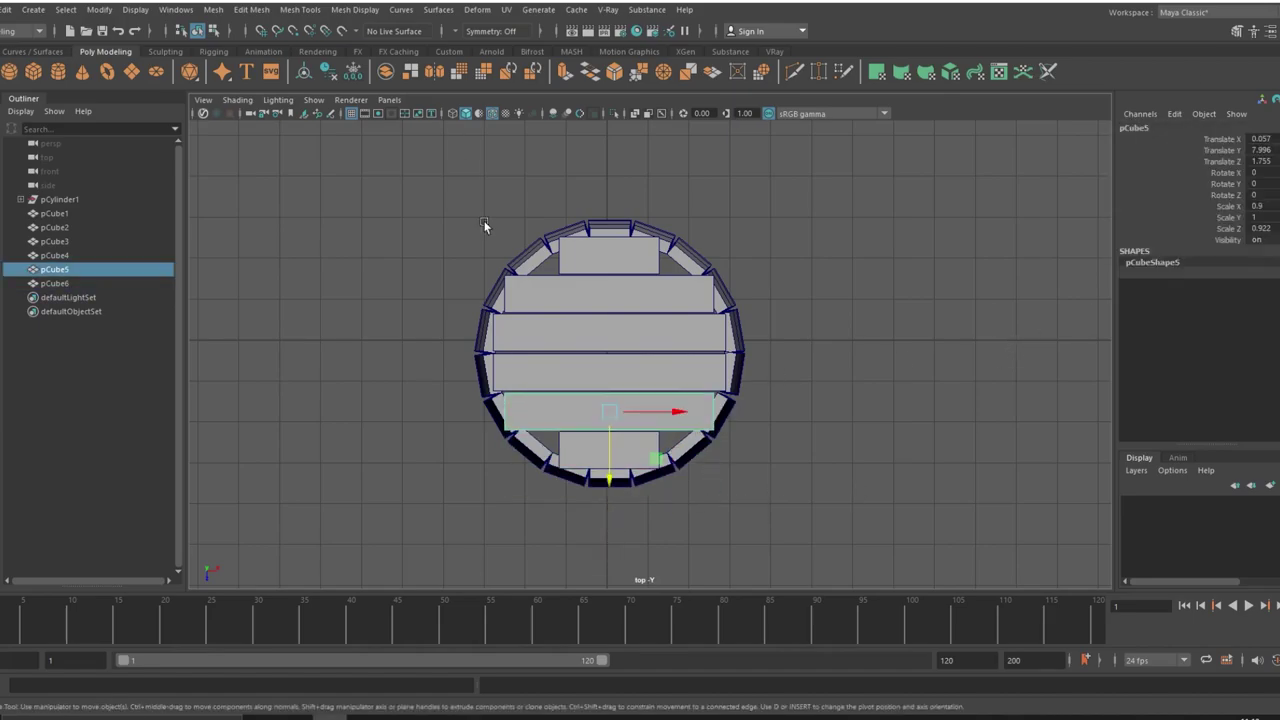
- Insert and position two edge loops across the lower slat pCube5
right_click(665, 372, "shift")
right_click_drag(620, 375, 586, 378)
left_click(505, 418)
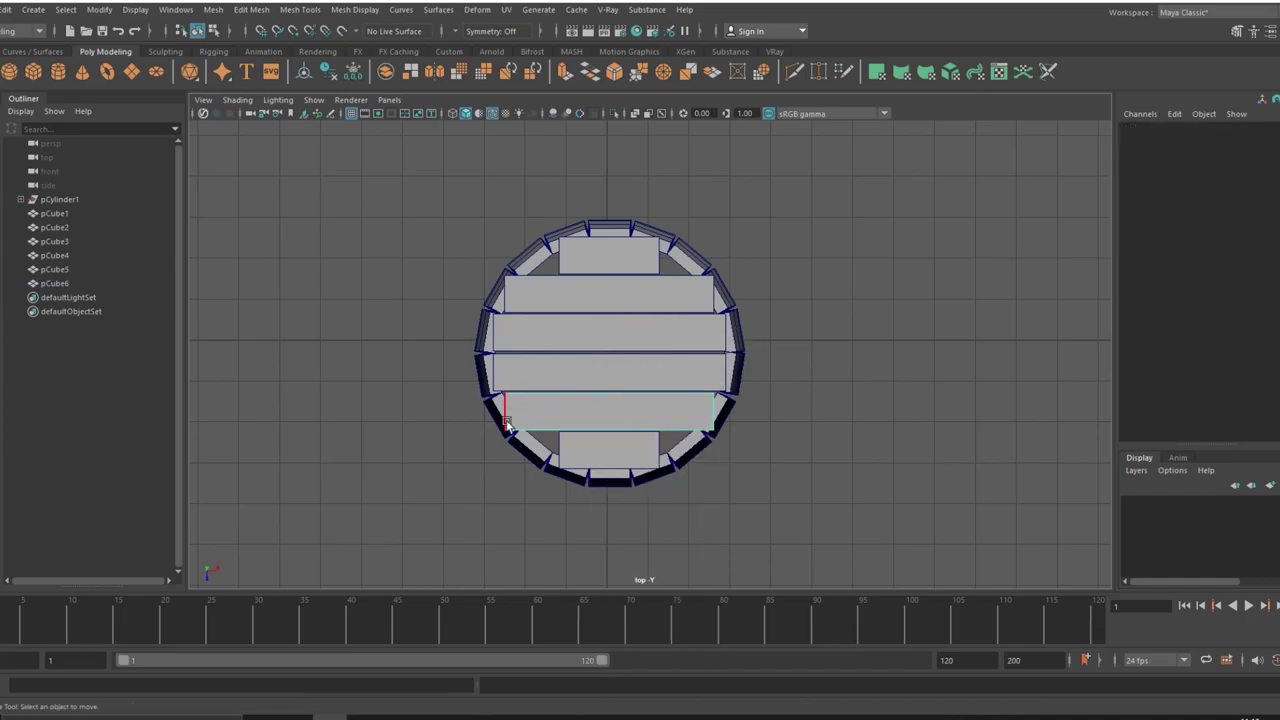
right_click_drag(507, 418, 491, 517, "shift")
left_click(507, 425)
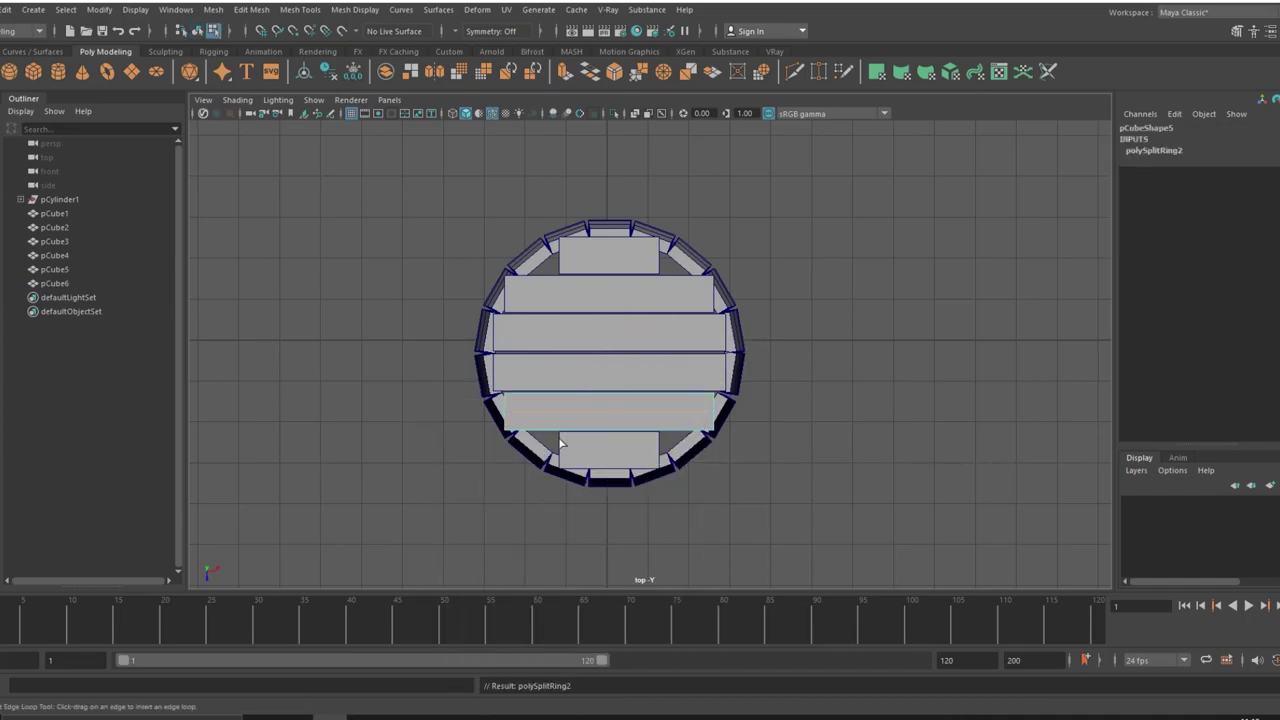
key("w")
left_click_drag(609, 486, 609, 499)
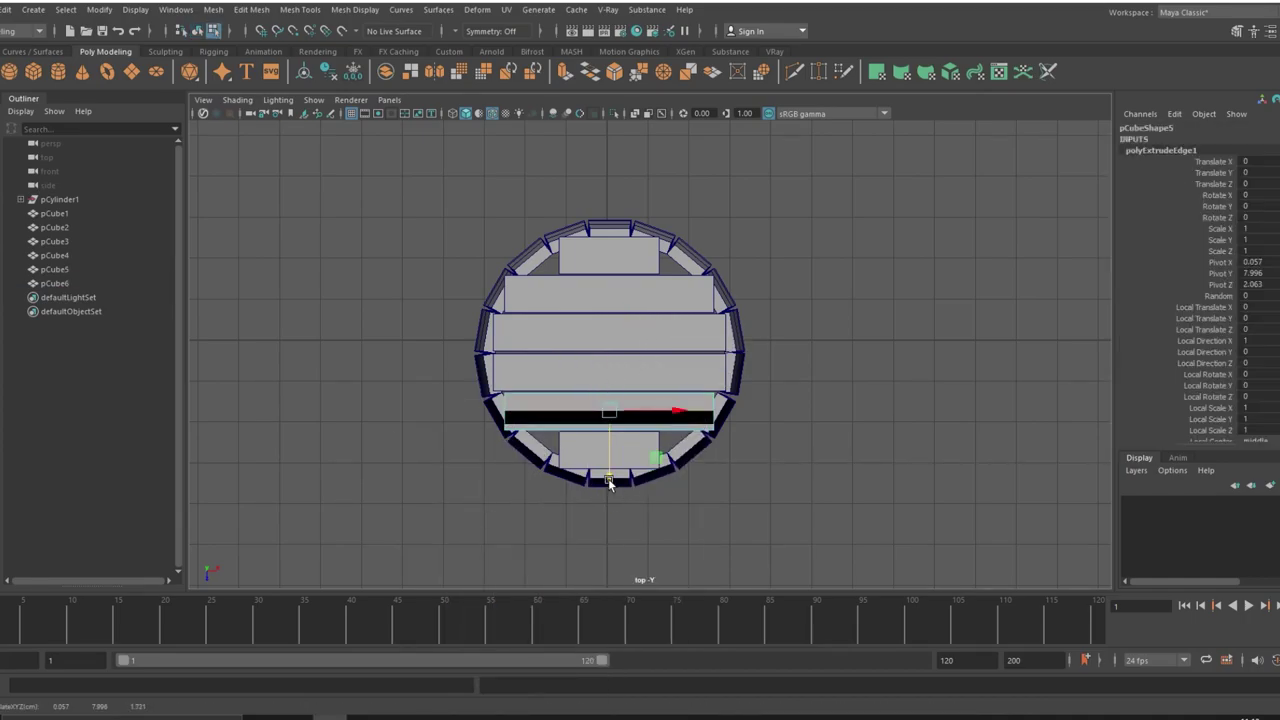
right_click(522, 415, "shift")
right_click_drag(522, 415, 517, 508, "shift")
left_click(505, 411)
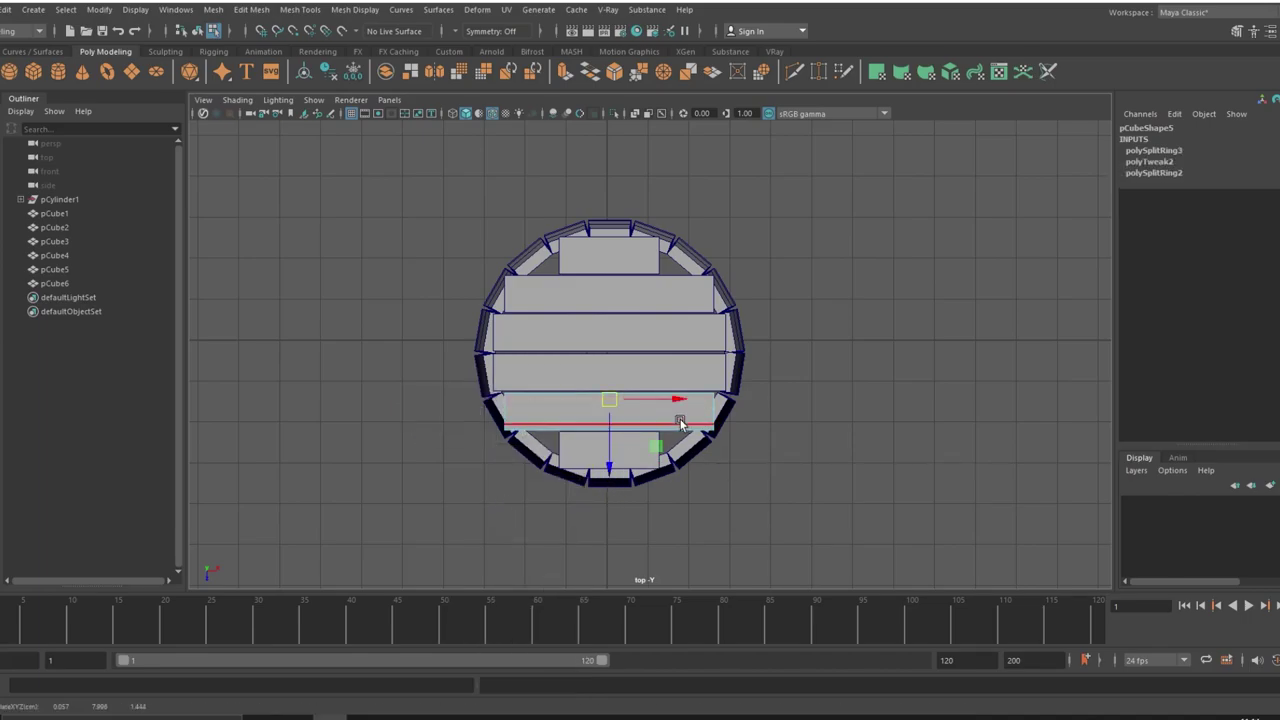
left_click_drag(504, 420, 504, 496)
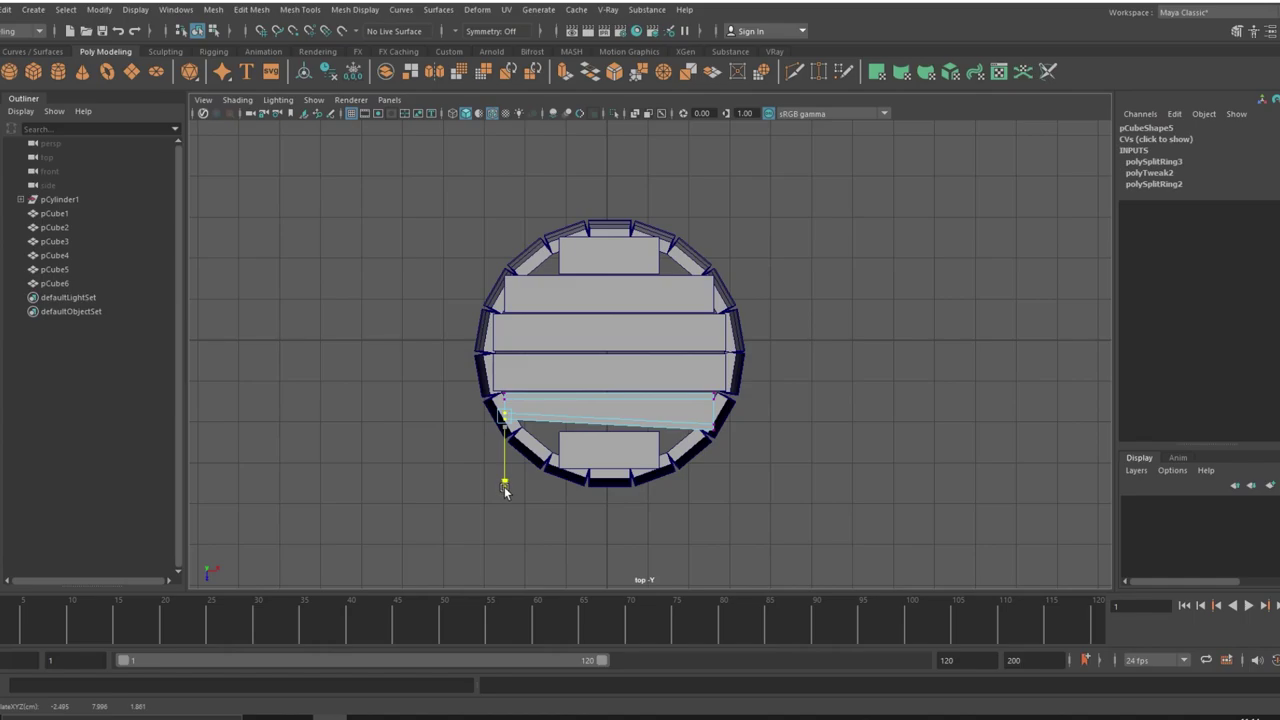
left_click(706, 425)
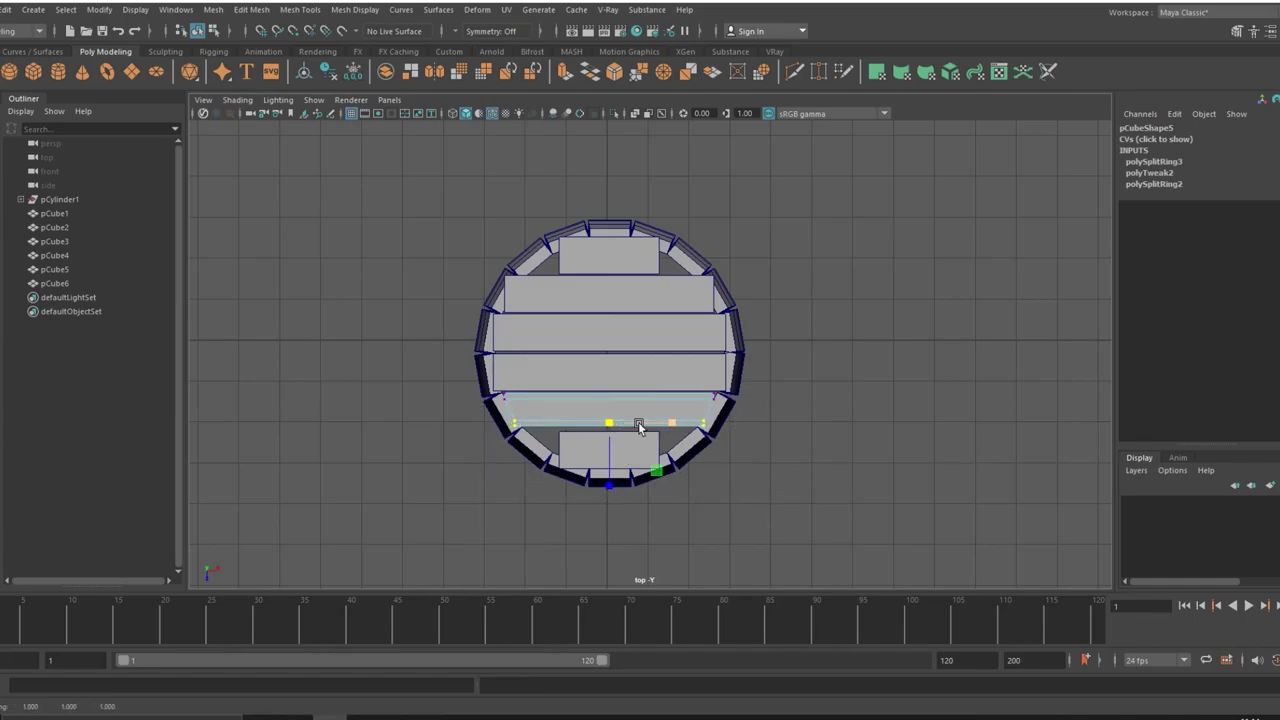
- Scale pCube5's edge rings so its ends follow the barrel rim
key("e")
left_click(651, 380)
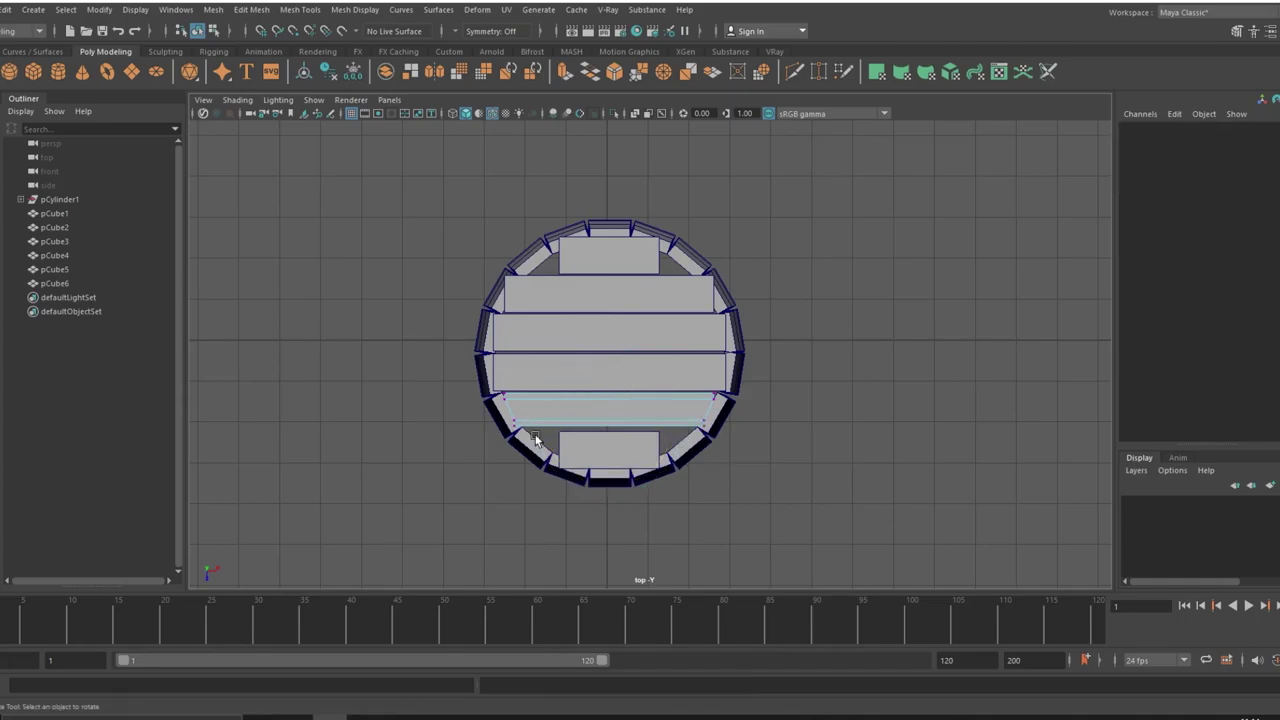
left_click(726, 433)
left_click(677, 423)
left_click(613, 428)
key("r")
left_click_drag(613, 428, 612, 427)
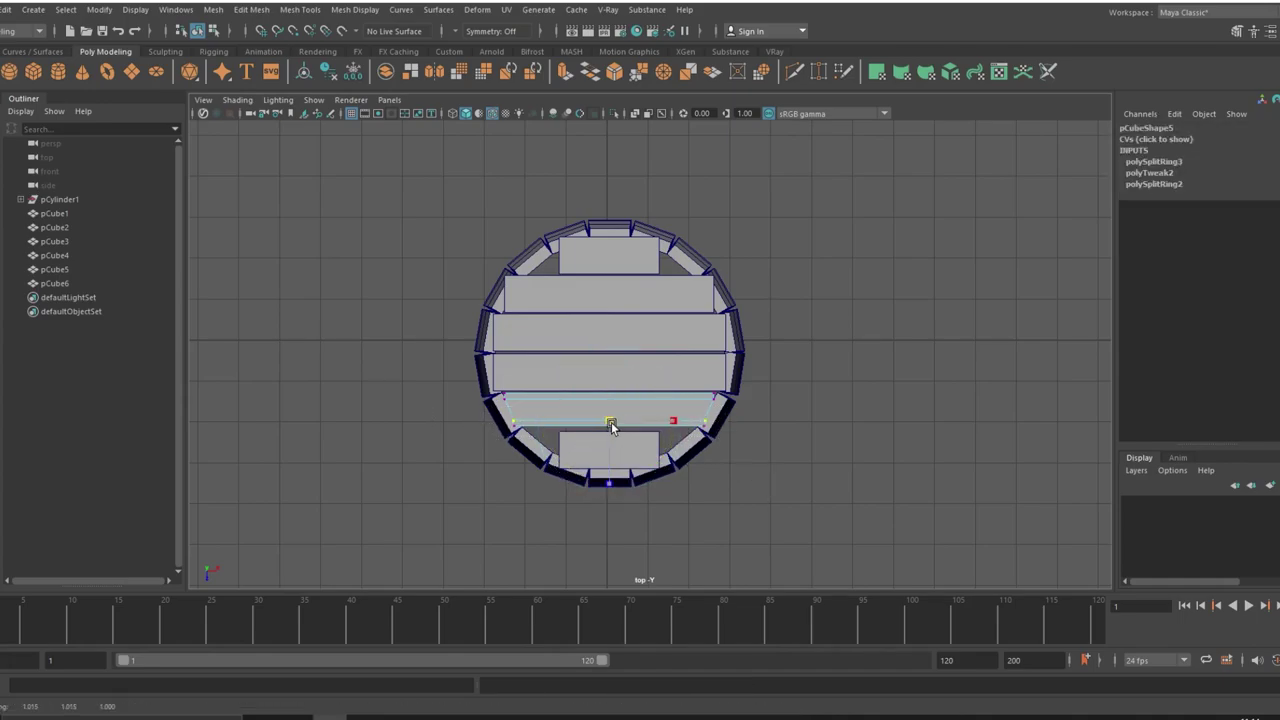
left_click_drag(480, 412, 760, 371)
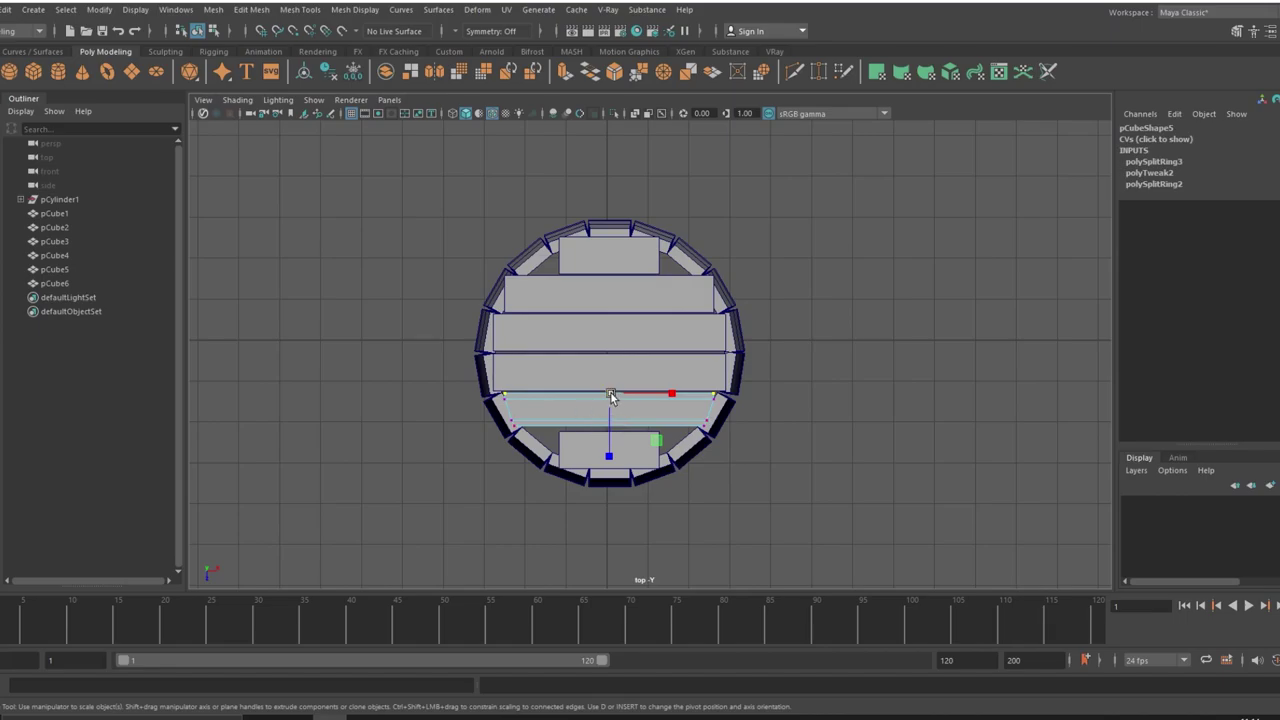
left_click_drag(468, 398, 730, 412)
left_click_drag(608, 399, 610, 401)
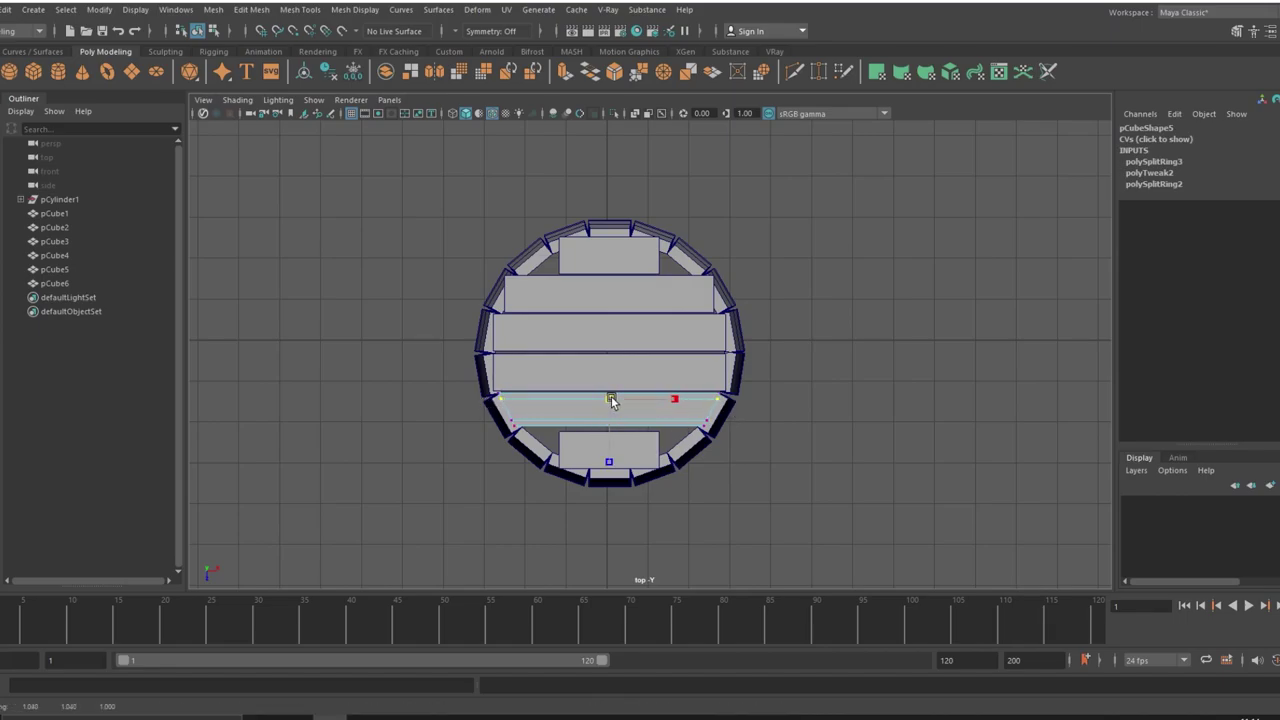
right_click_drag(612, 401, 691, 337)
- Clone pCube5 downward and narrow the new plank to scale X 0.72 against the plank above
key("w")
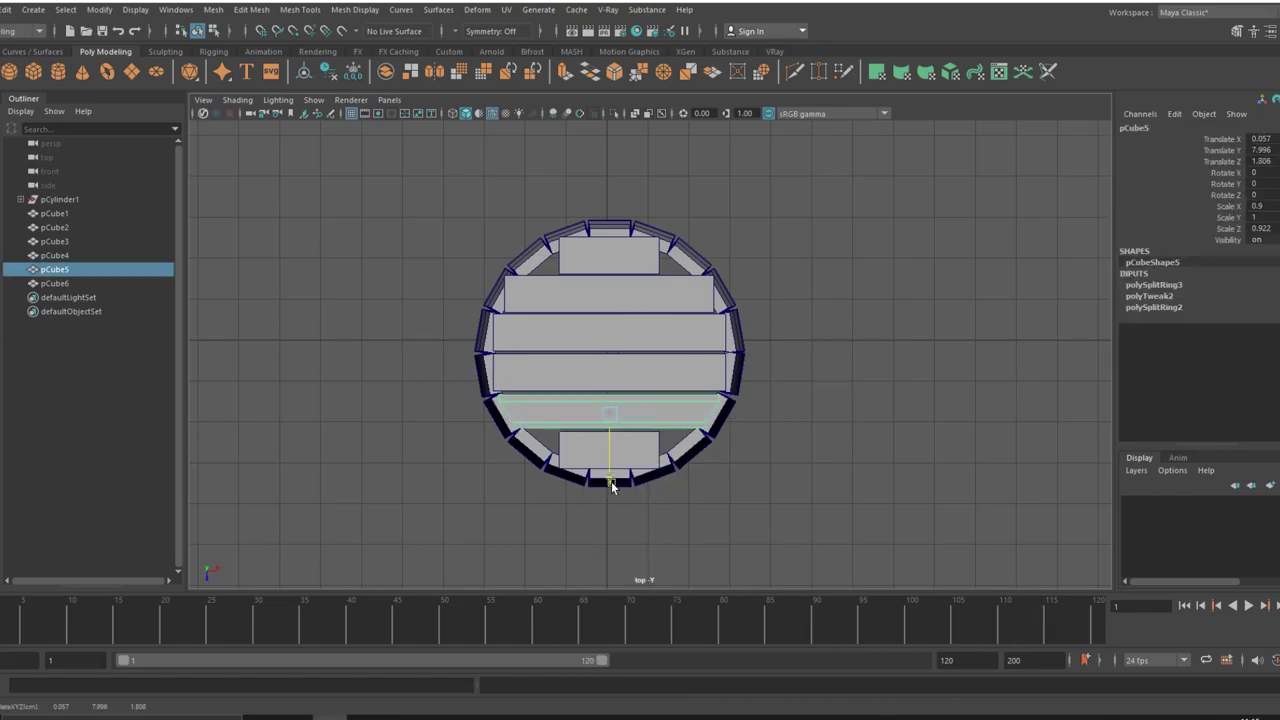
key("ctrl+z")
left_click_drag(608, 471, 614, 514, "shift")
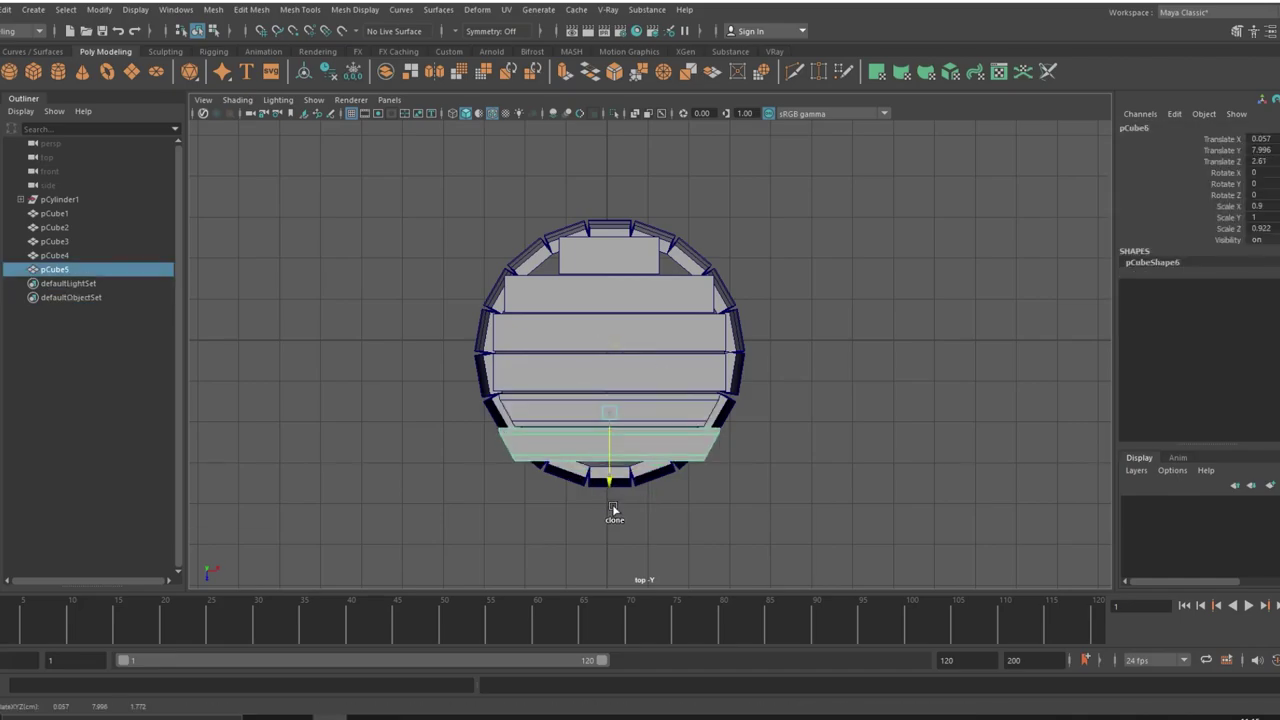
key("r")
left_click_drag(672, 450, 660, 453)
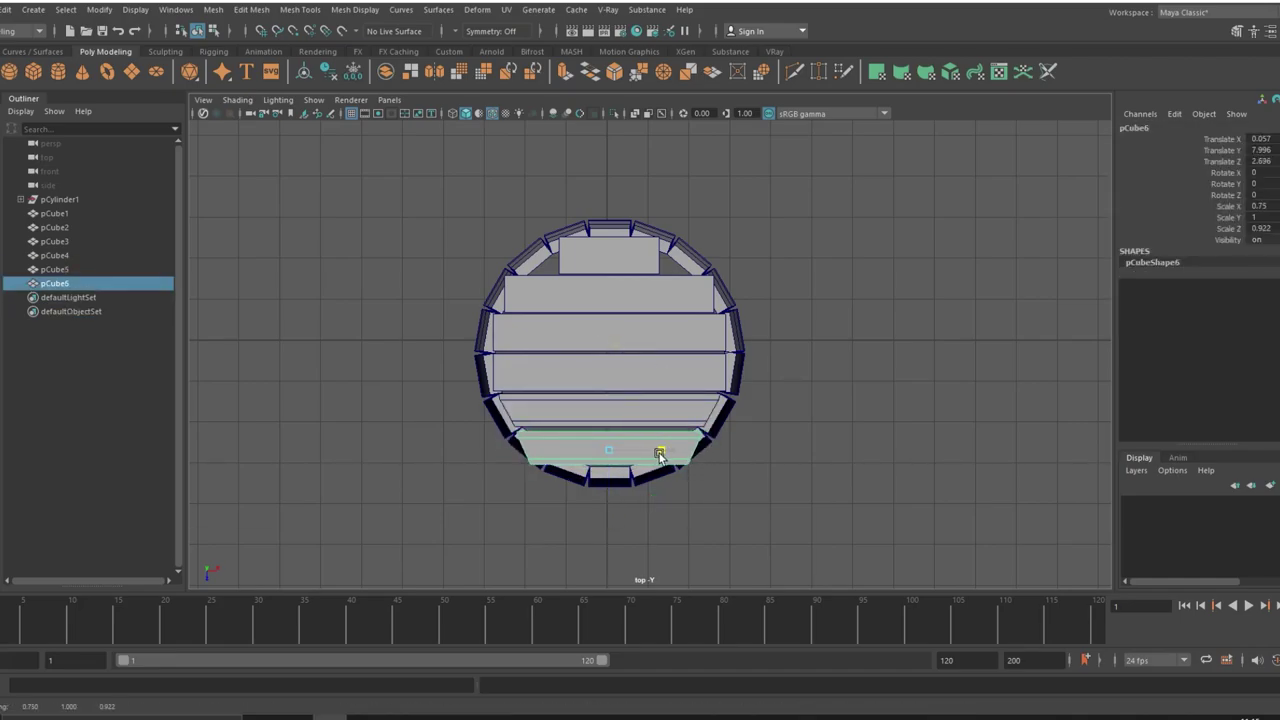
key("w")
left_click_drag(609, 513, 609, 518)
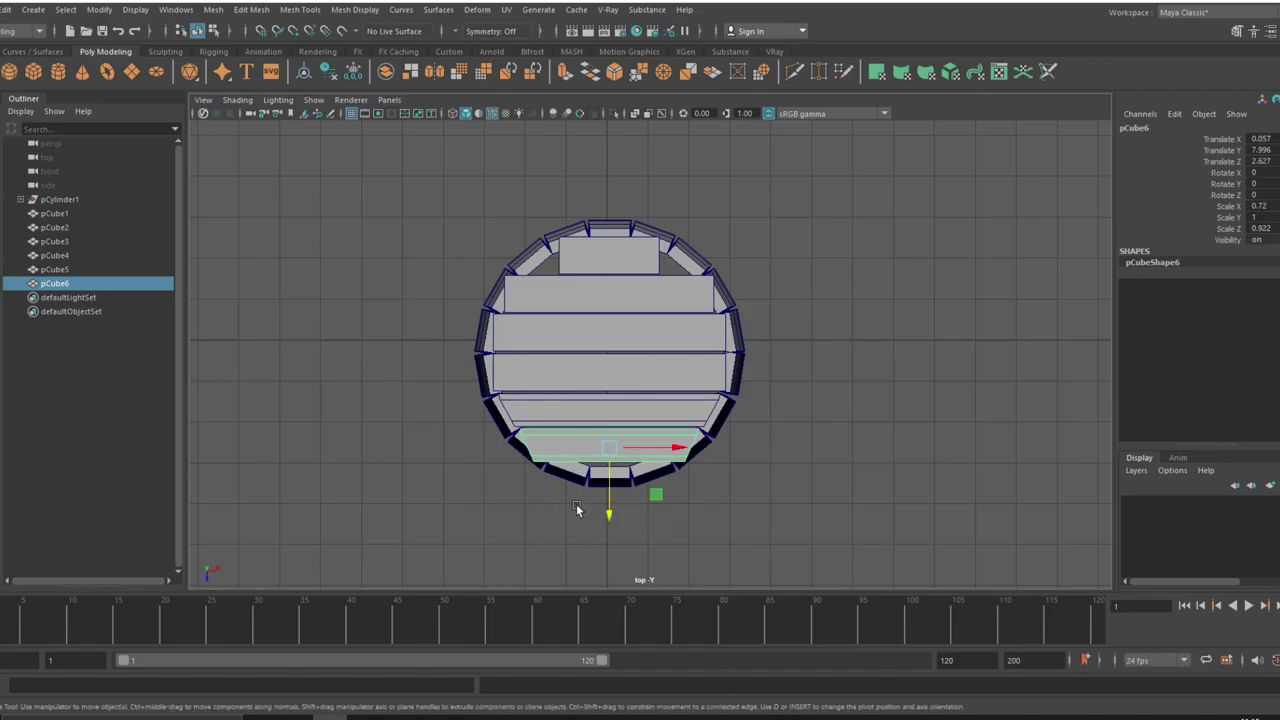
- Select the copied narrow bottom plank and move it up past the top rim
left_click(573, 373)
left_click(589, 257)
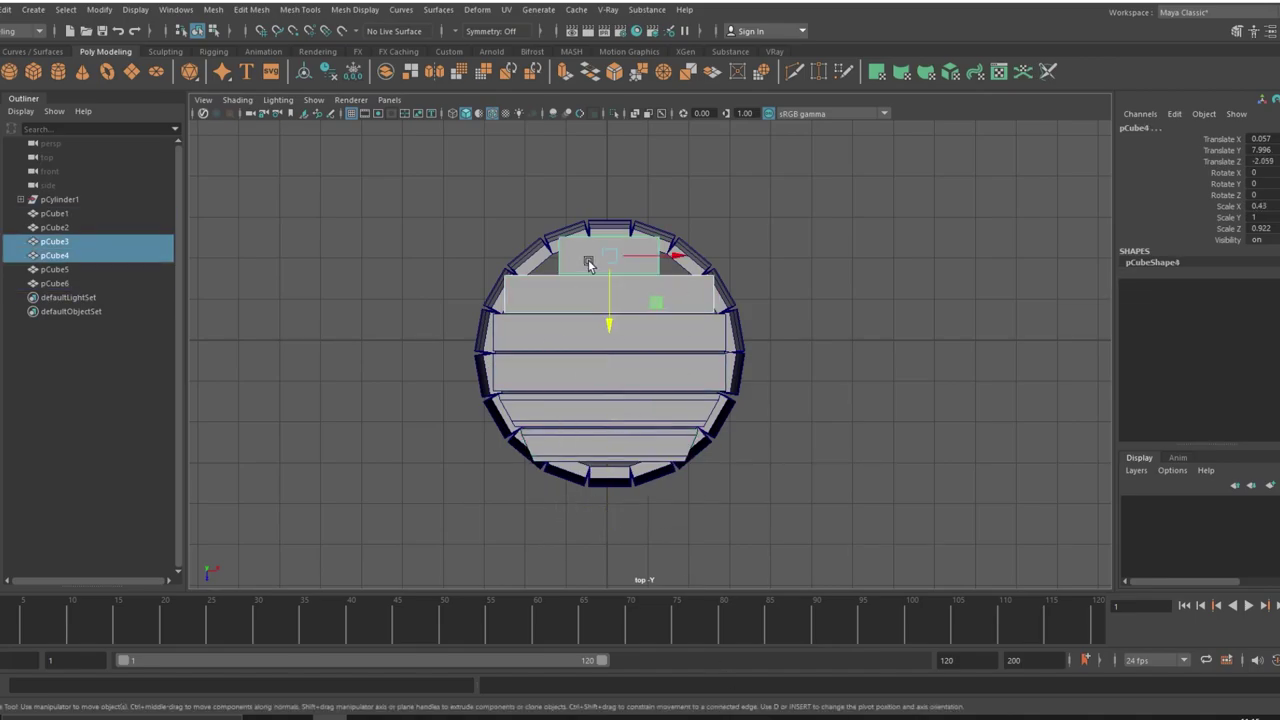
left_click(647, 286)
left_click_drag(609, 292, 617, 224)
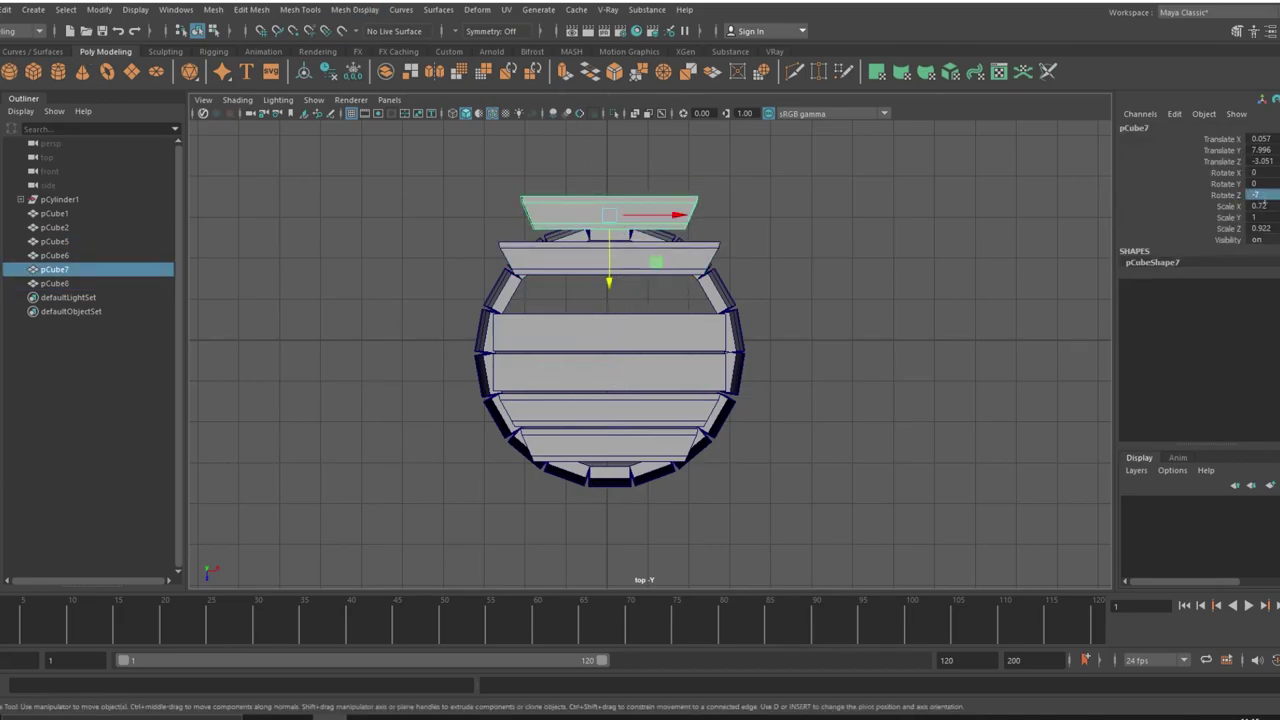
- Flip the copied plank to Rotate Y 180 and slide it into the lid's second row
key("e")
left_click(1262, 183)
type("90")
key("Return")
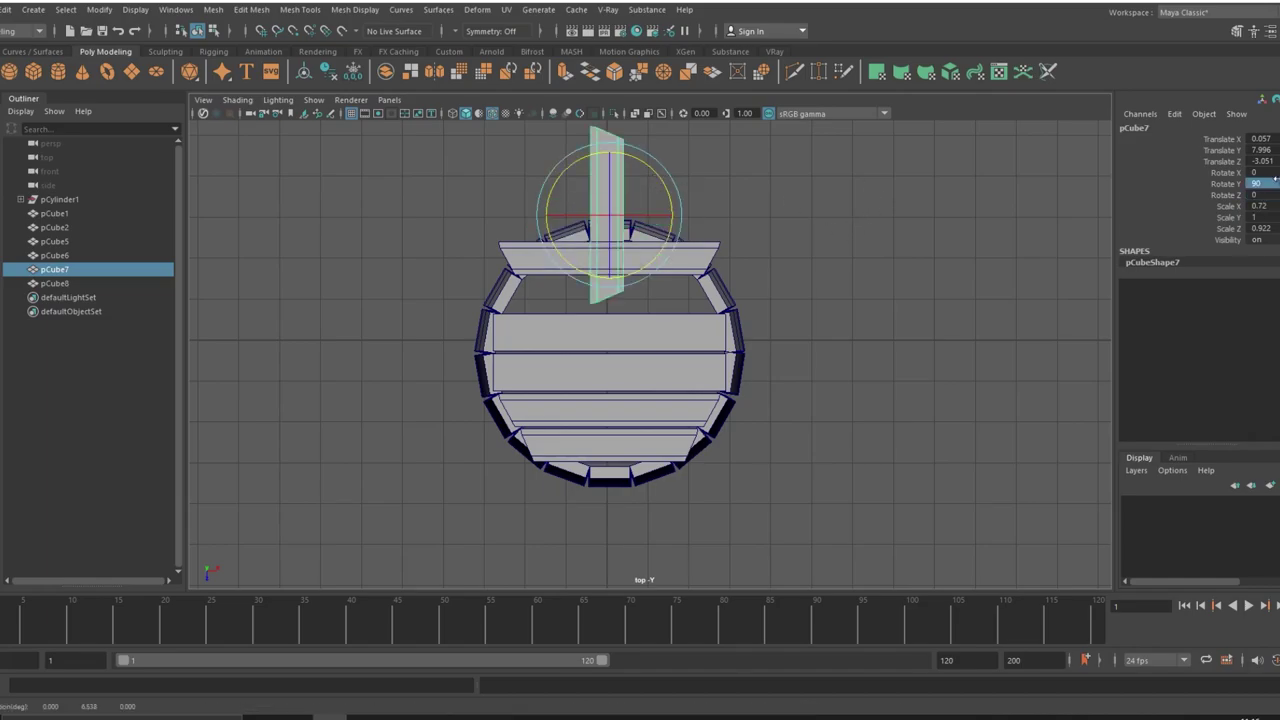
key("ctrl+z")
key("ctrl+z")
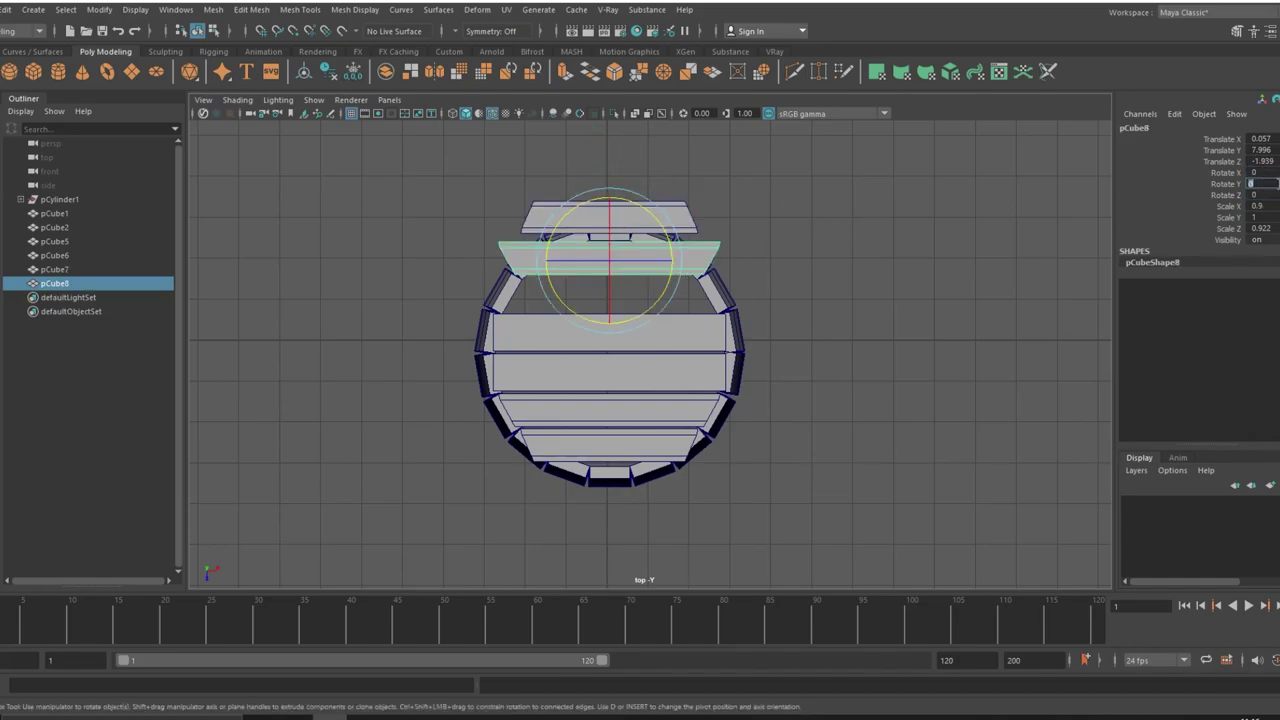
type("180")
key("Return")
key("w")
left_click_drag(631, 313, 631, 358)
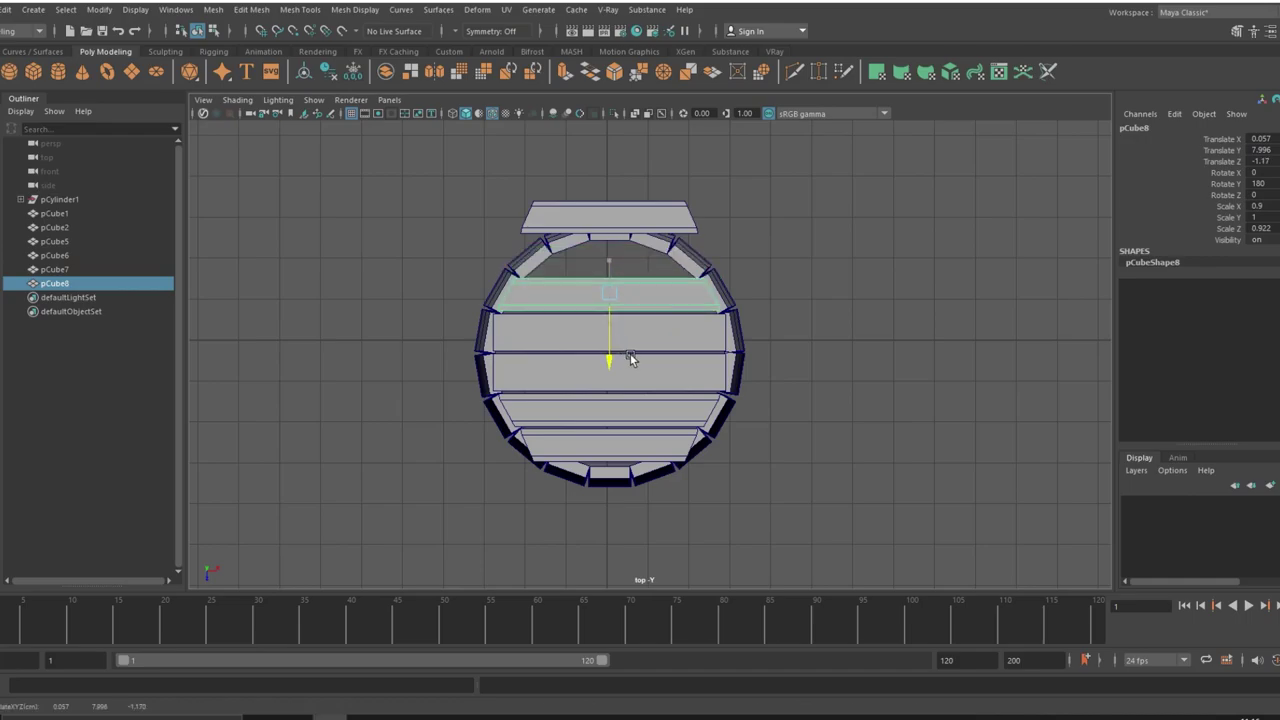
key("Left")
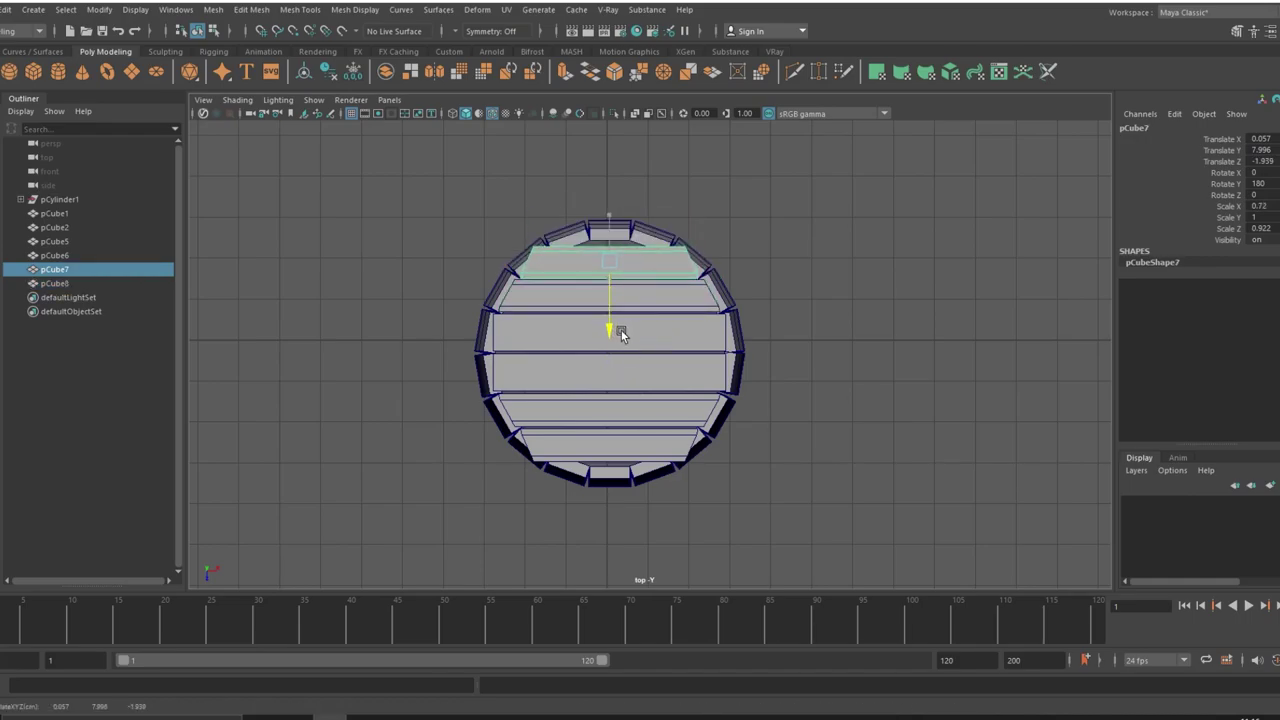
scroll(620, 335, "up", 2)
- Insert an edge loop across the middle plank and slide it upward
left_click(629, 334)
right_click(597, 319)
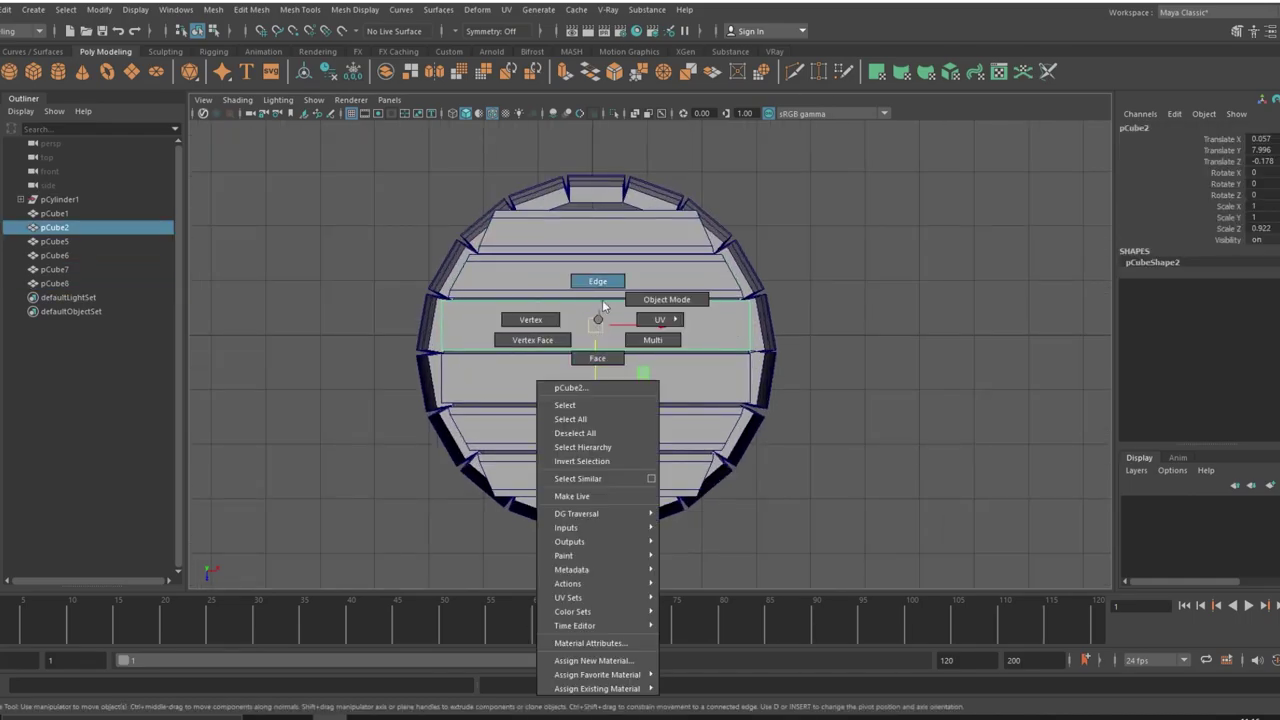
left_click(597, 281)
right_click(523, 300, "shift")
left_click(514, 443)
left_click(443, 323)
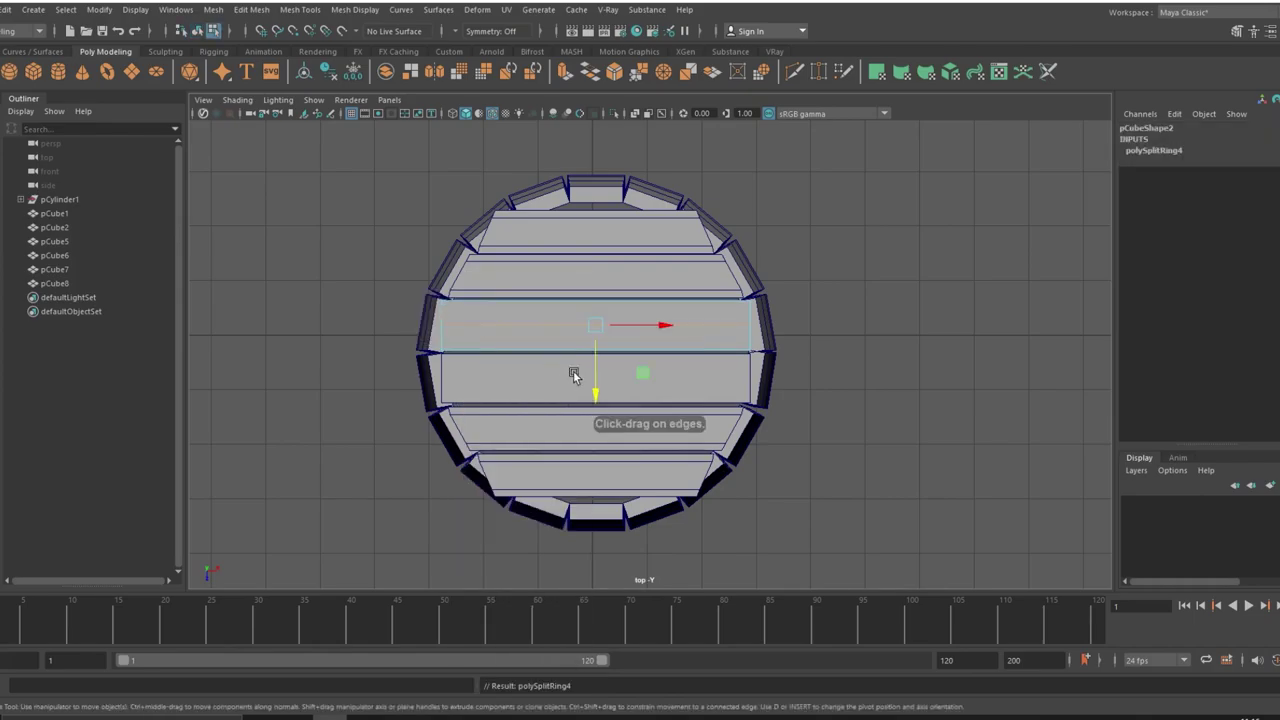
left_click_drag(595, 393, 594, 375)
- Insert another edge loop in the middle plank and position it lower
left_click(441, 337)
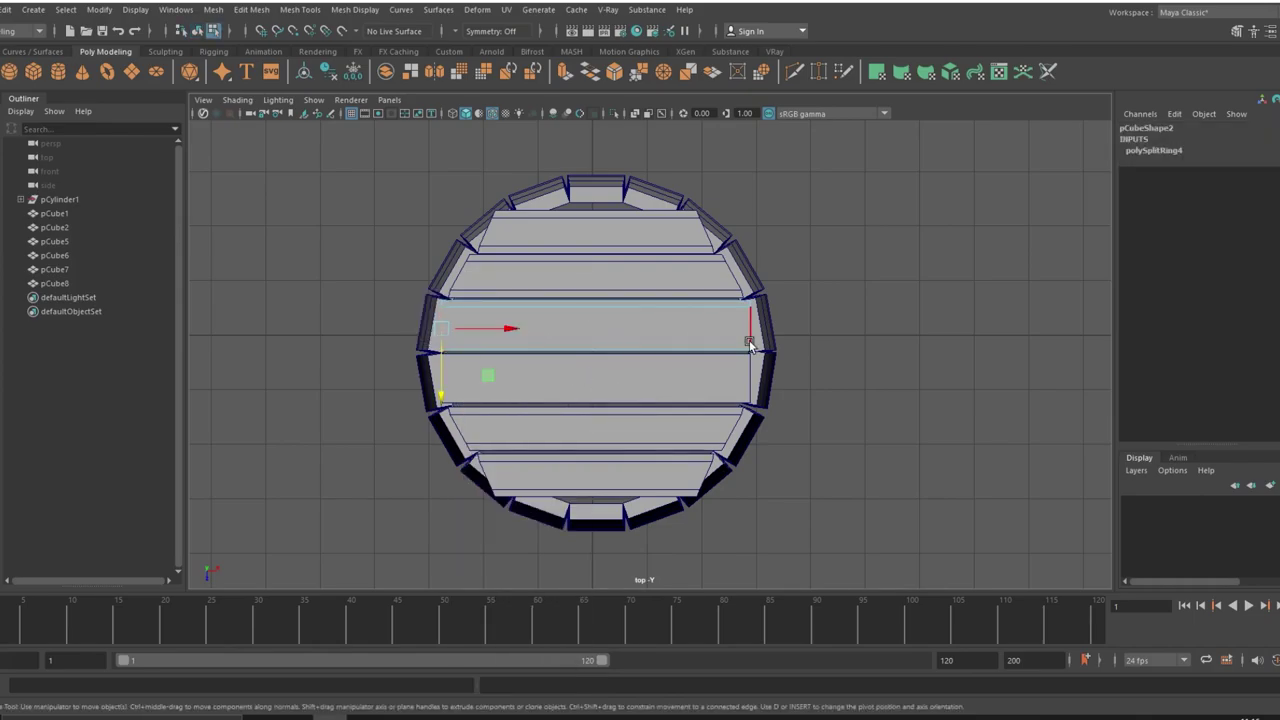
right_click(645, 345, "shift")
left_click(636, 488)
left_click(443, 340)
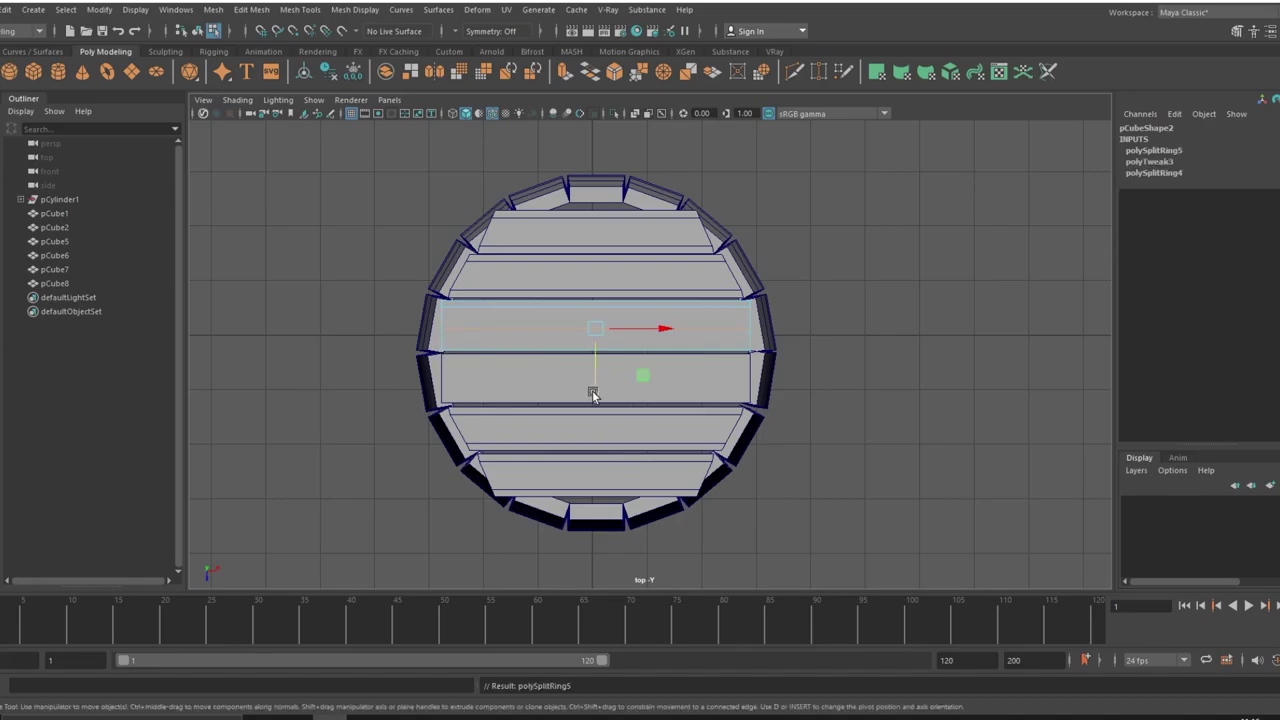
key("w")
left_click_drag(595, 343, 595, 413)
- Add two more edge loops to the lower plank and position them
key("g")
left_click(441, 370)
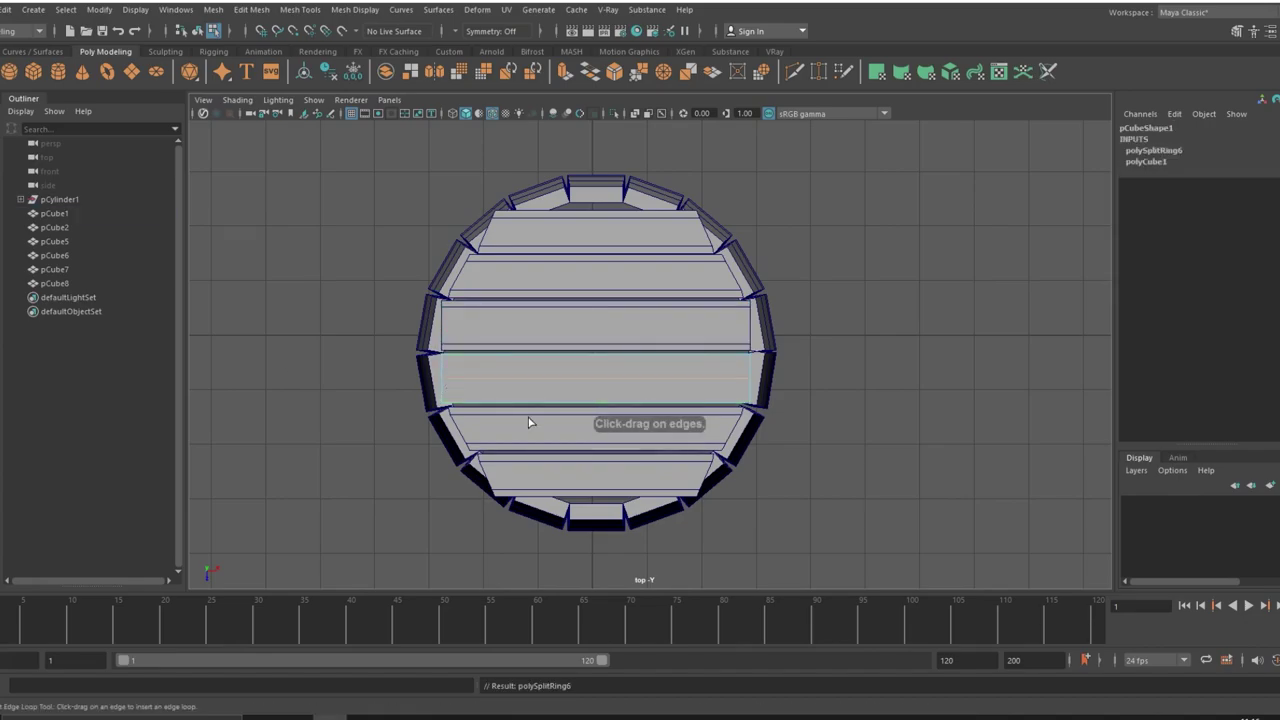
key("w")
key("g")
left_click(440, 388)
key("w")
left_click_drag(595, 395, 598, 468)
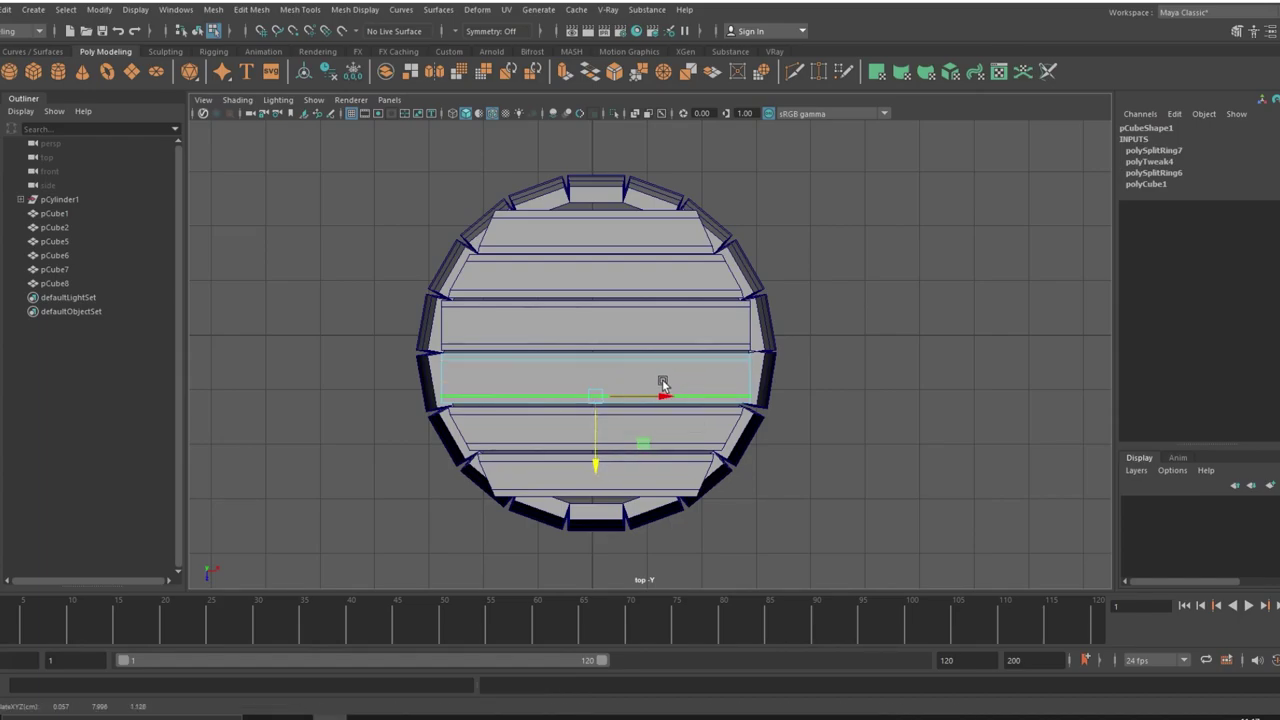
- Lower the plank's edge loop slightly and shrink the middle and lower loops a little
right_click_drag(451, 322, 465, 282)
double_click(731, 298)
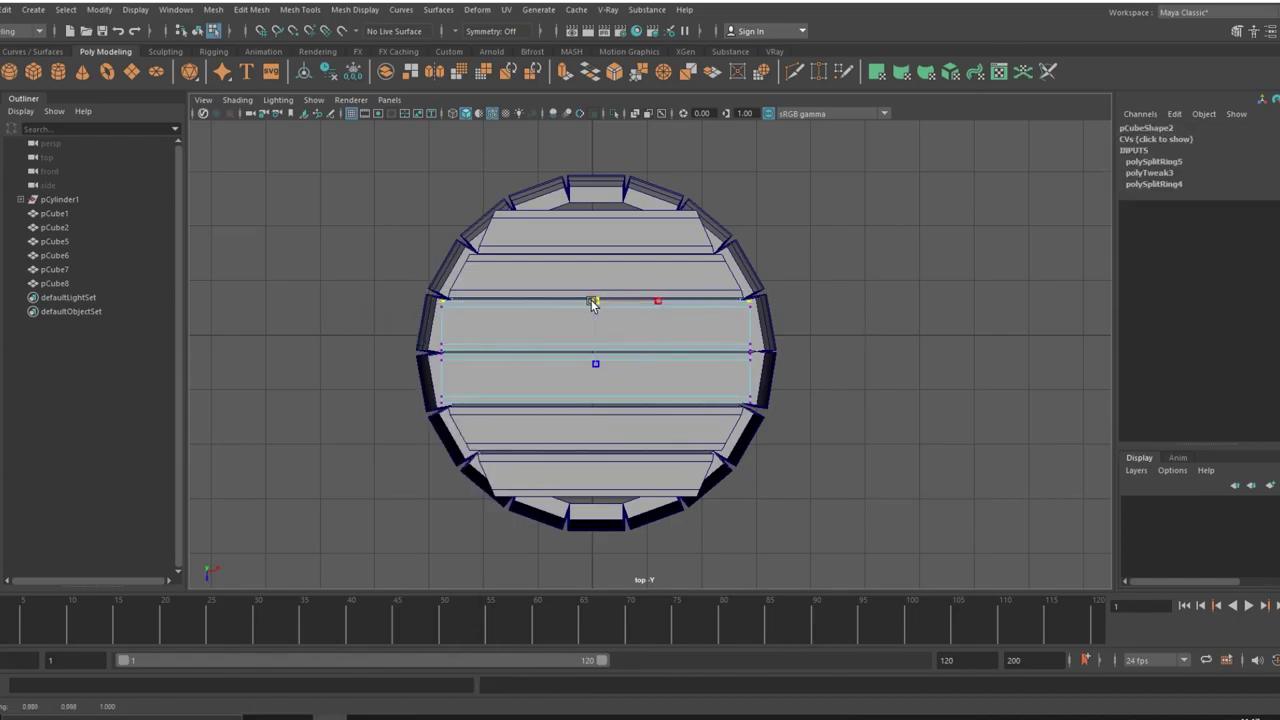
left_click_drag(589, 304, 594, 313)
key("r")
left_click_drag(424, 347, 522, 383)
left_click_drag(757, 356, 757, 356)
left_click_drag(595, 350, 596, 349)
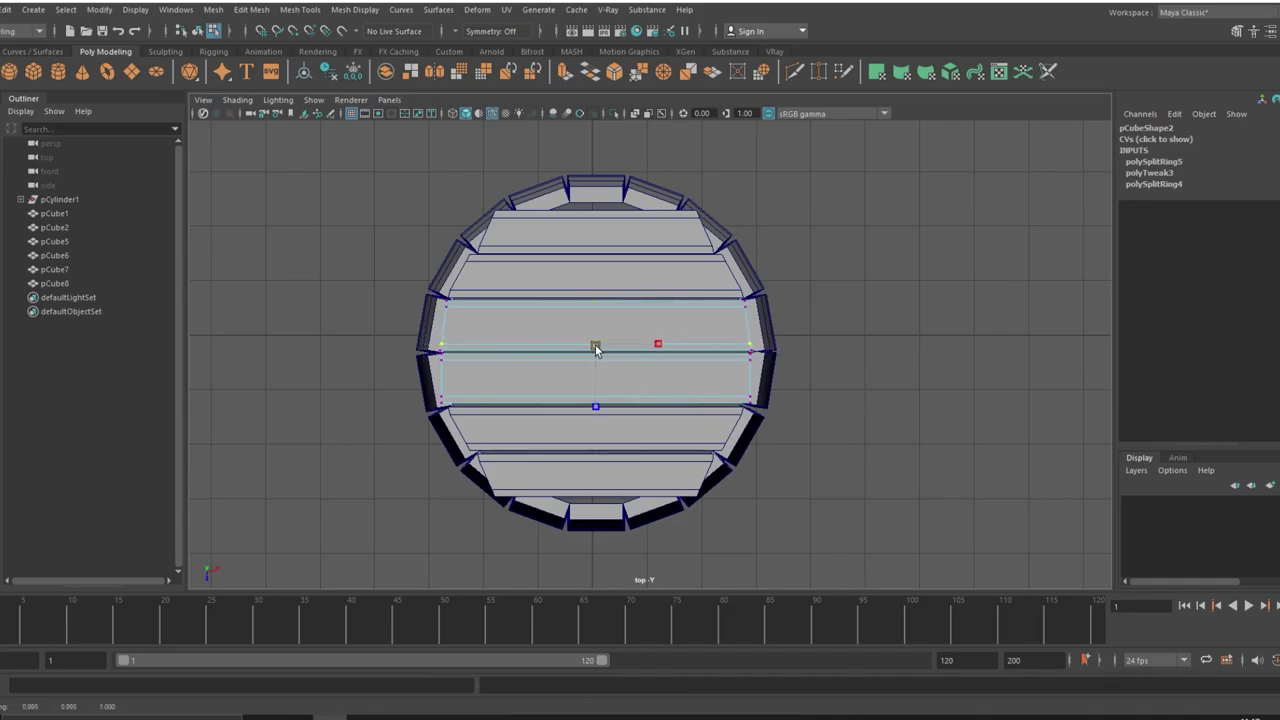
left_click_drag(433, 363, 748, 420)
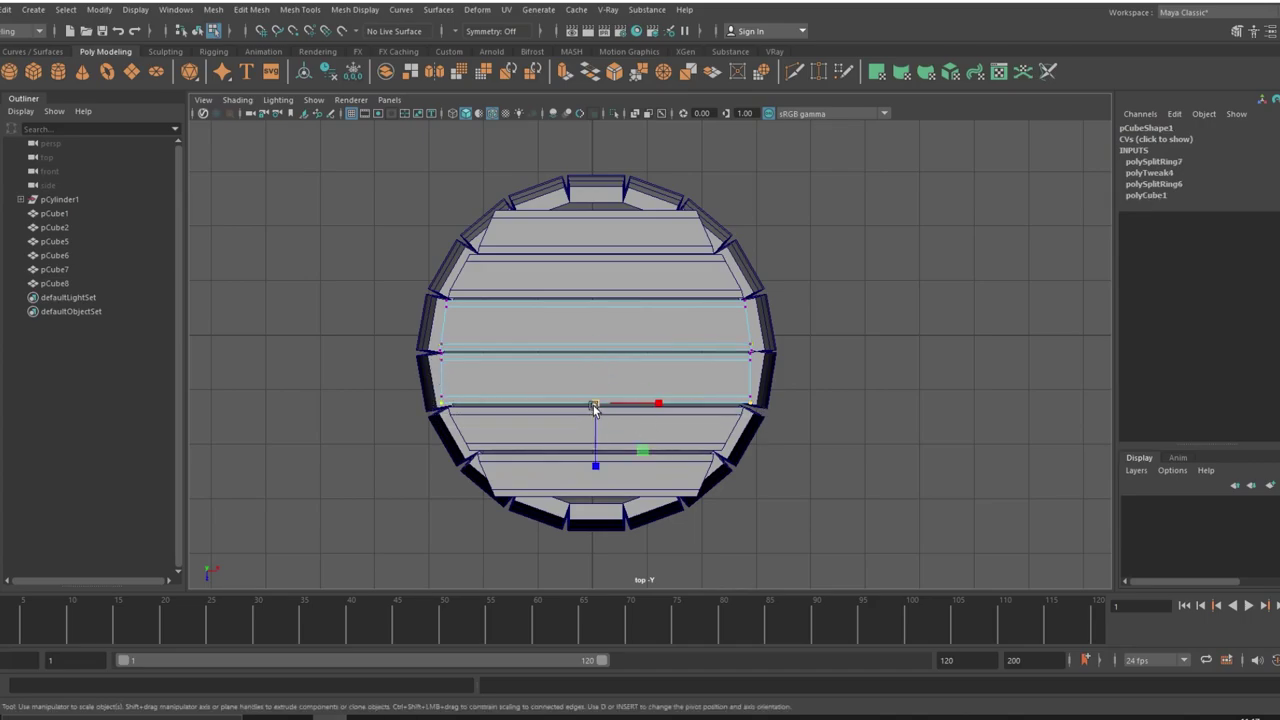
left_click_drag(424, 380, 747, 398)
left_click_drag(596, 401, 595, 399)
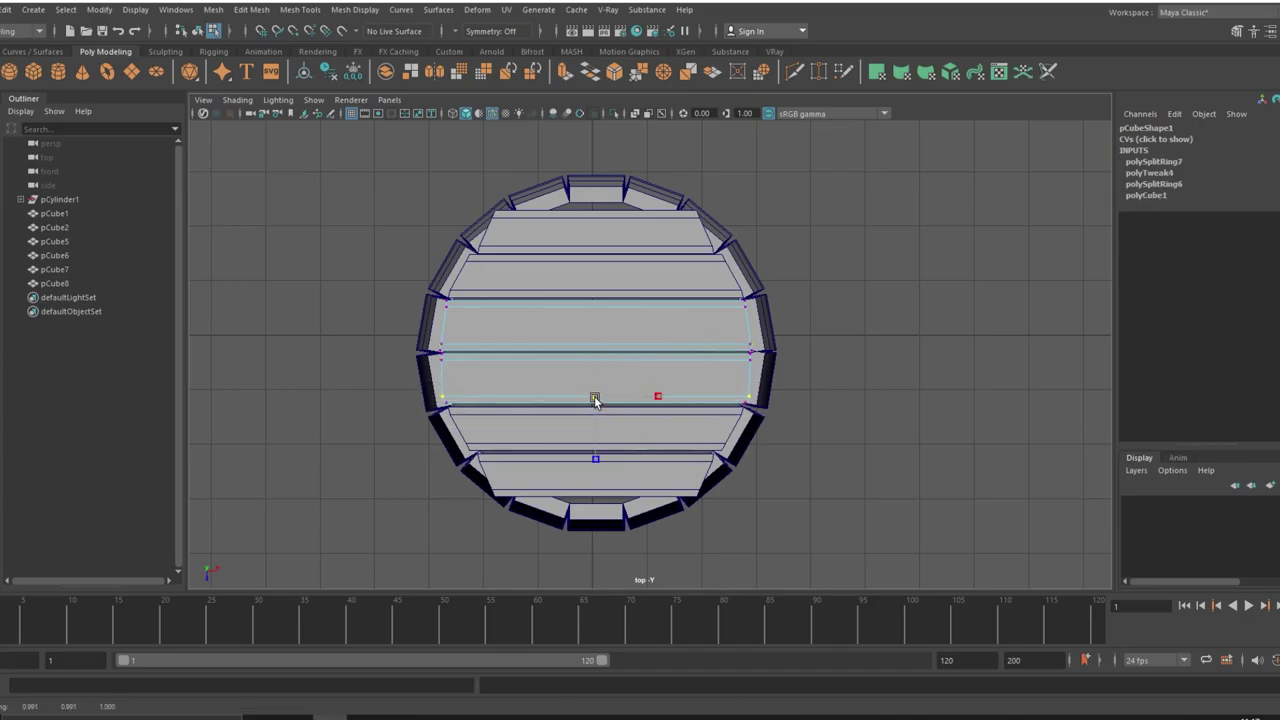
- Copy a plank downward and nudge the bottom plank into position
right_click_drag(640, 360, 714, 388)
left_click(594, 391)
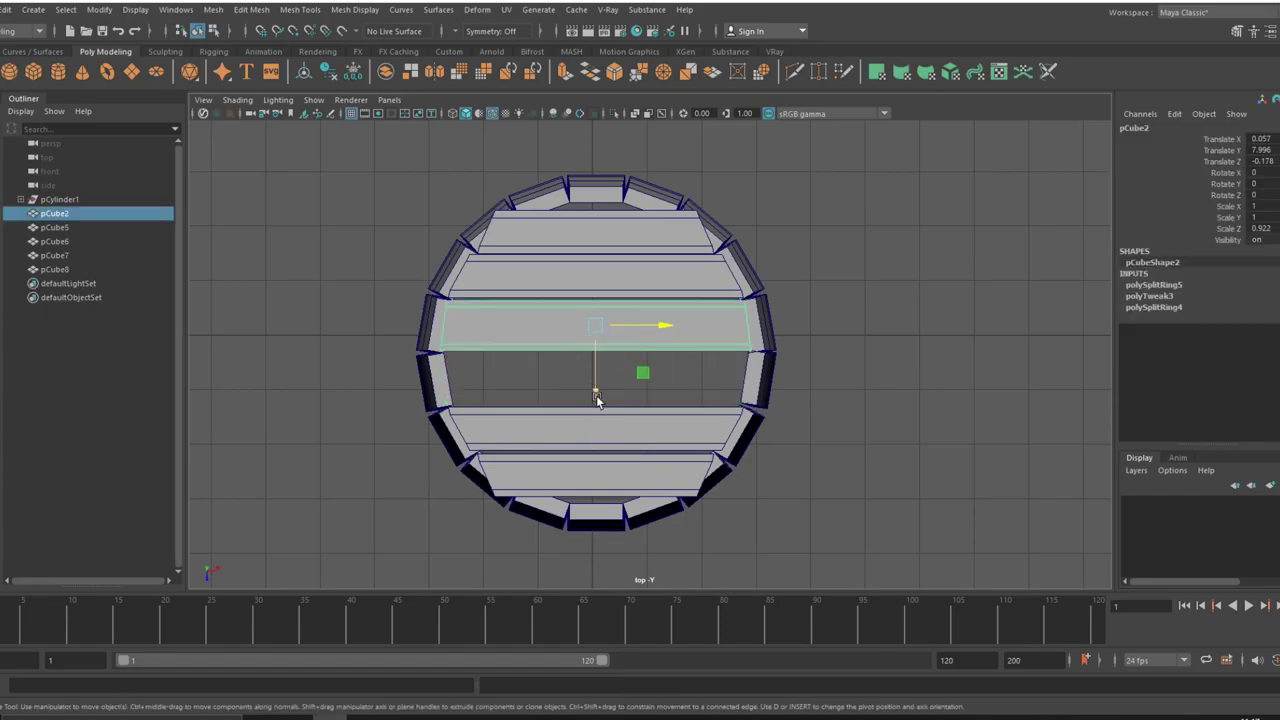
left_click_drag(600, 443, 594, 443, "shift")
left_click(597, 280)
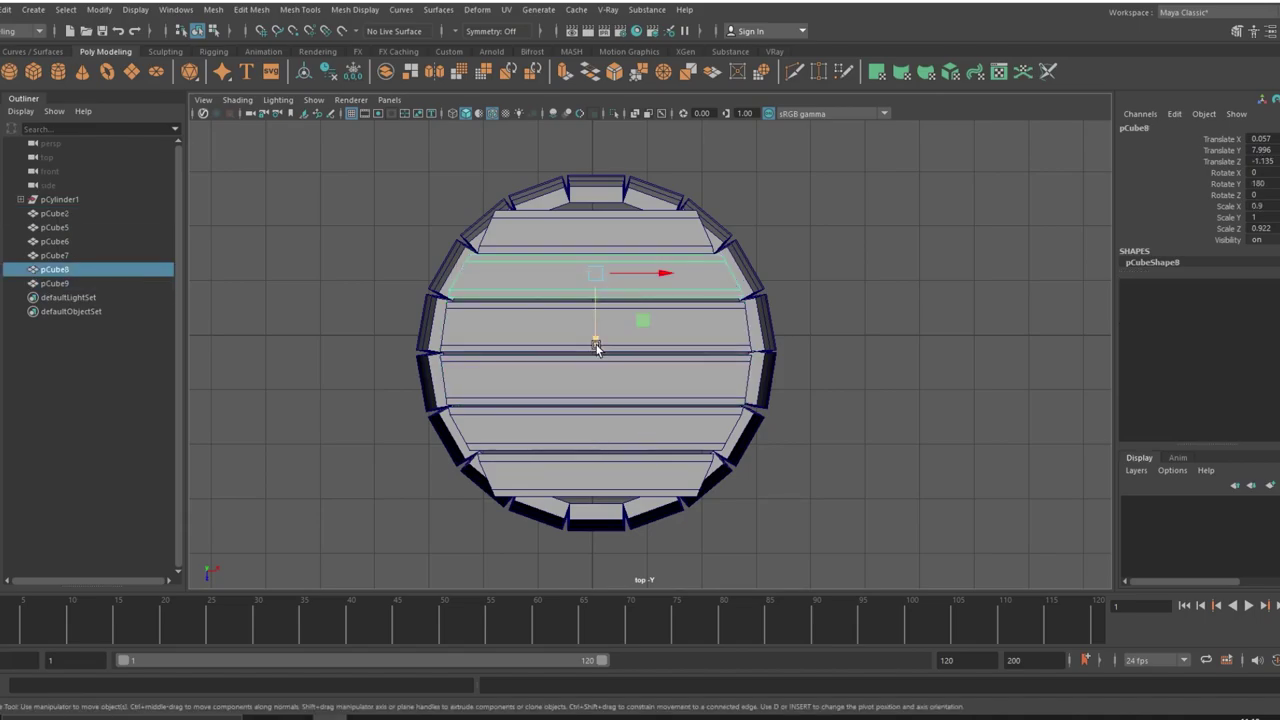
left_click(597, 225)
left_click(598, 490)
left_click_drag(598, 494, 597, 580)
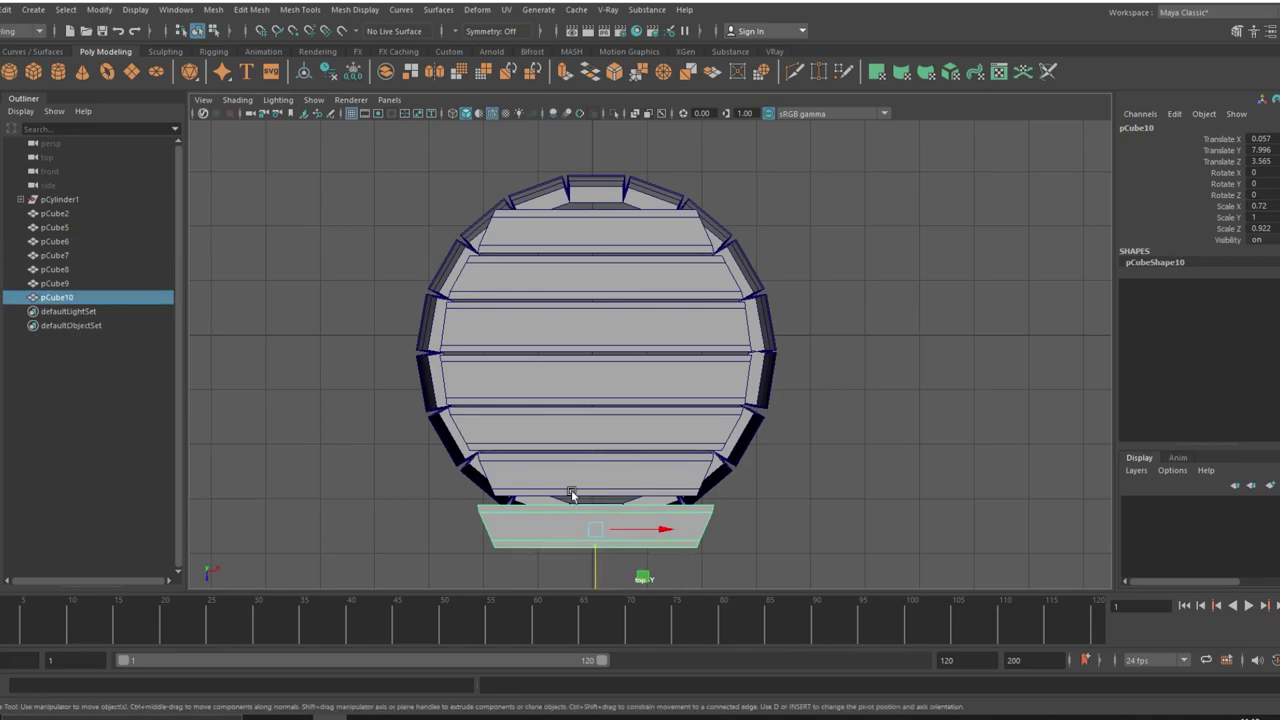
- Remove the extra plank copy and scale the bottom plank's corner vertices inward to taper it
right_click_drag(587, 469, 522, 361)
left_click_drag(470, 476, 748, 522)
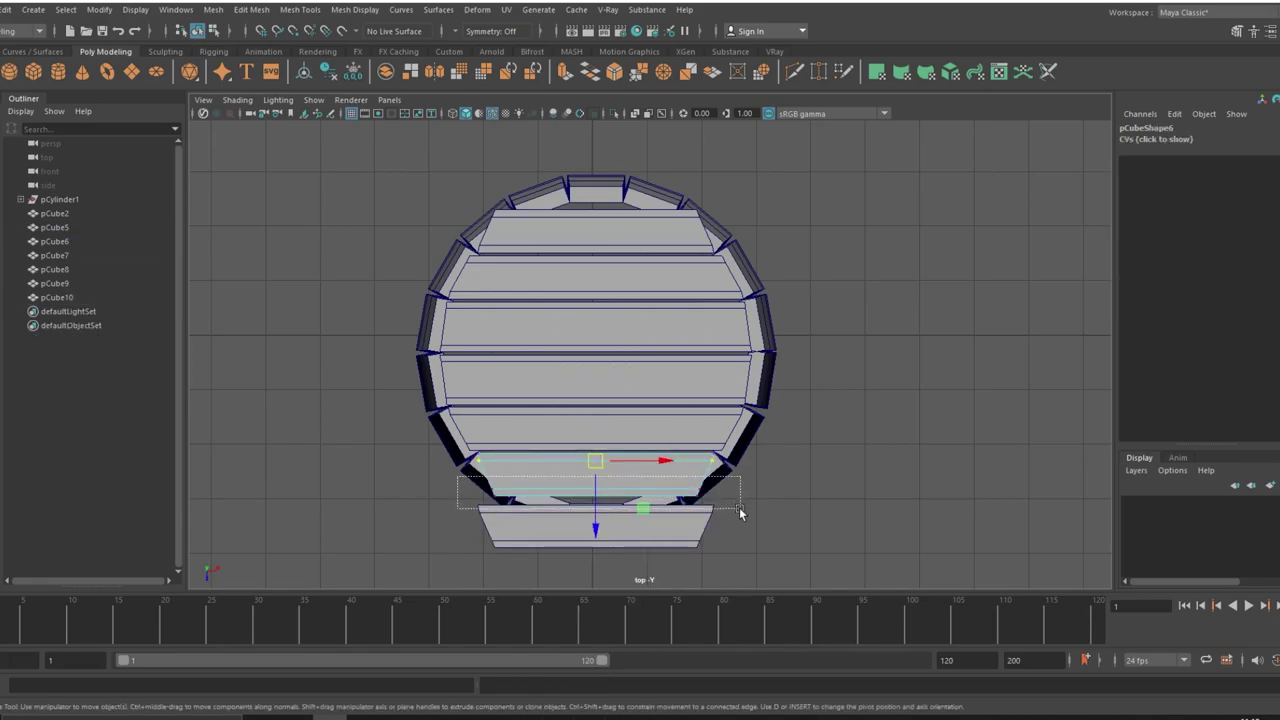
key("ctrl+z")
key("ctrl+z")
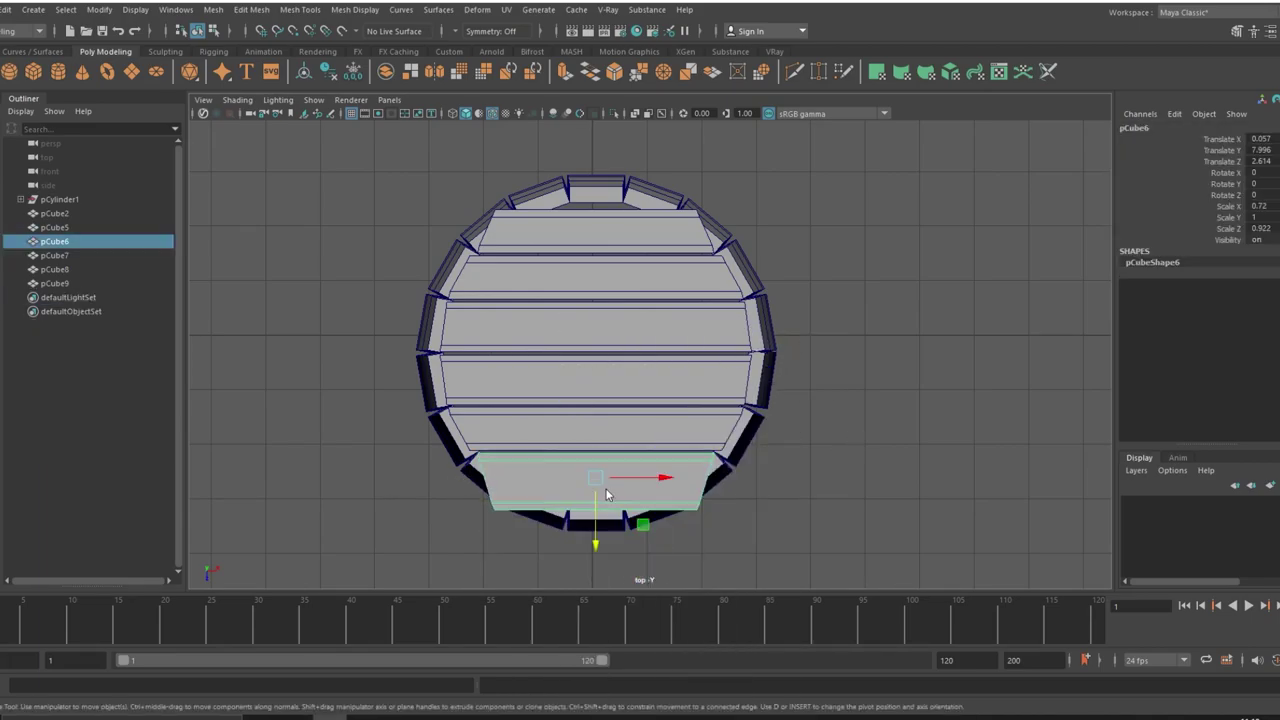
key("r")
left_click_drag(595, 507, 545, 508)
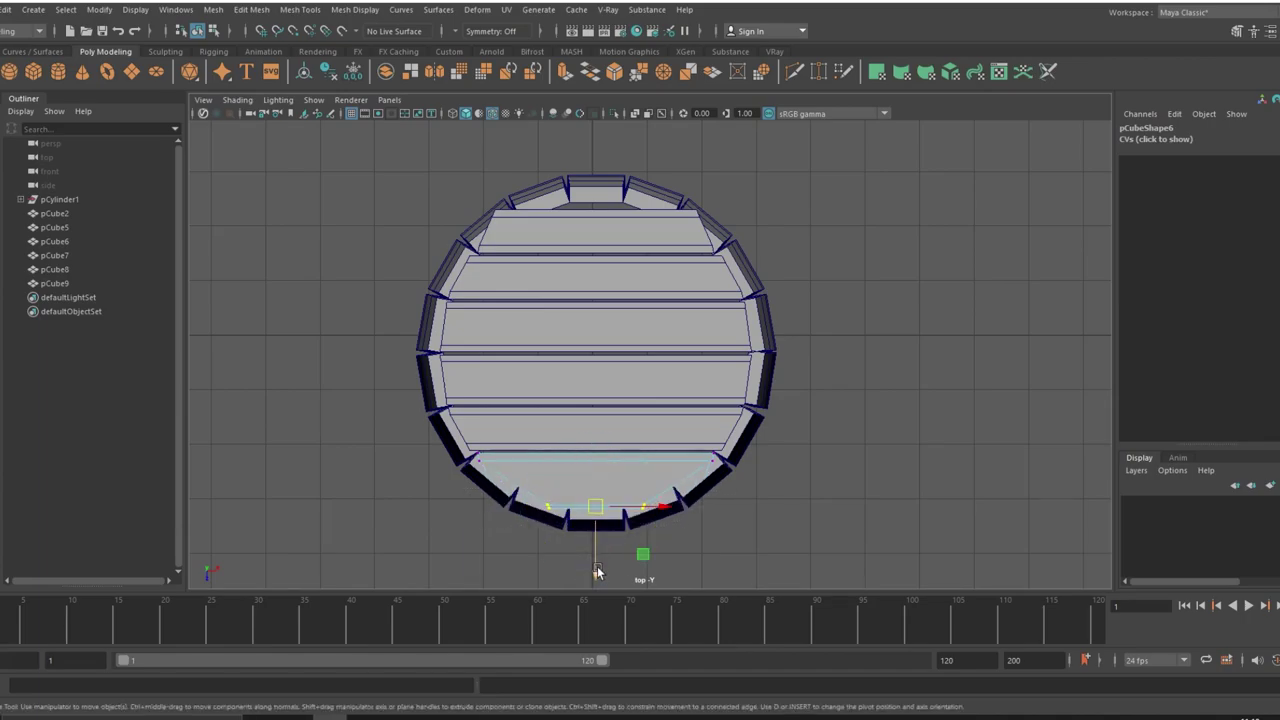
- Spread the bottom lid plank pCube6's lower points to meet the rim and nudge it inward
right_click_drag(614, 370, 680, 335)
scroll(641, 530, "up", 3)
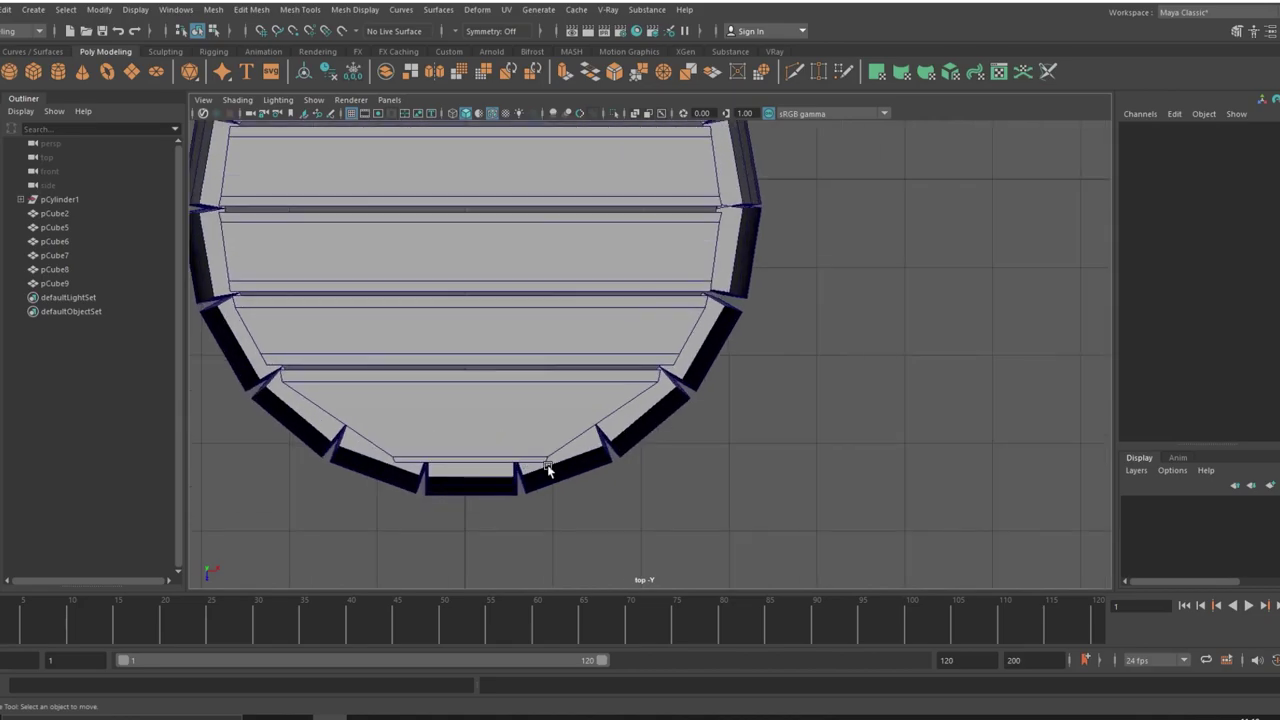
left_click(547, 464)
left_click_drag(772, 446, 772, 447)
key("r")
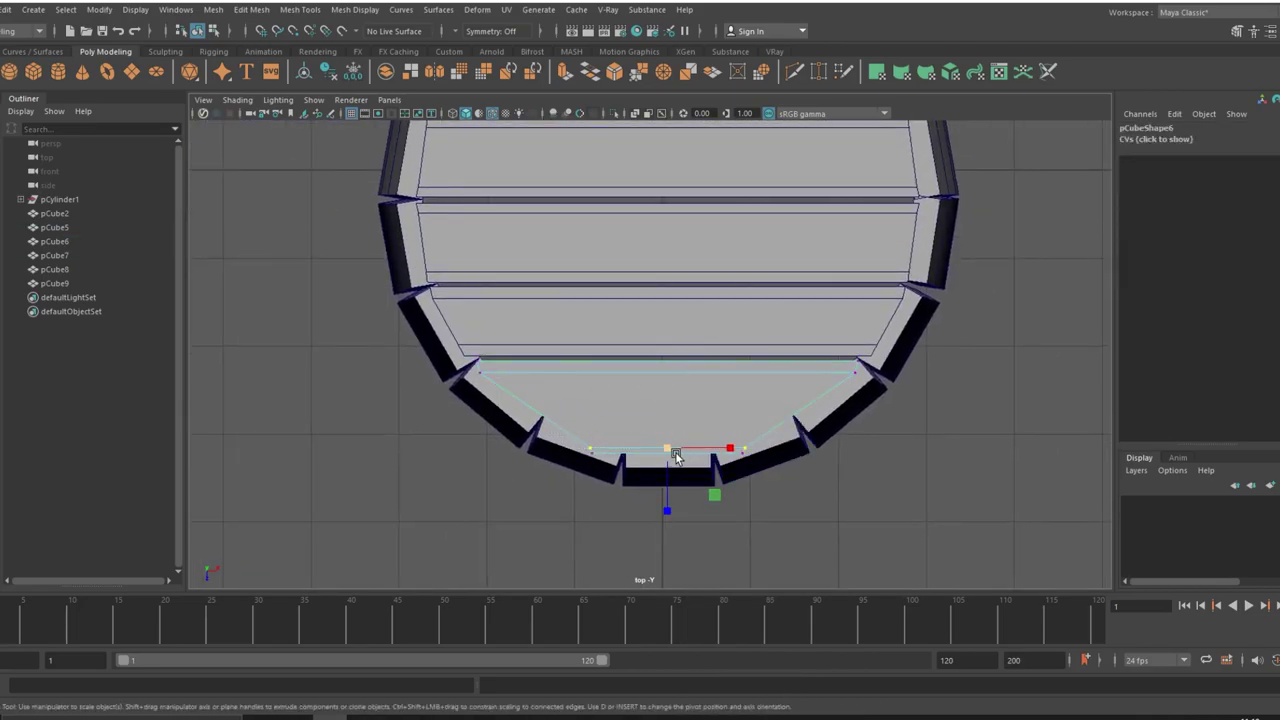
left_click_drag(670, 447, 672, 450)
left_click_drag(462, 352, 923, 370)
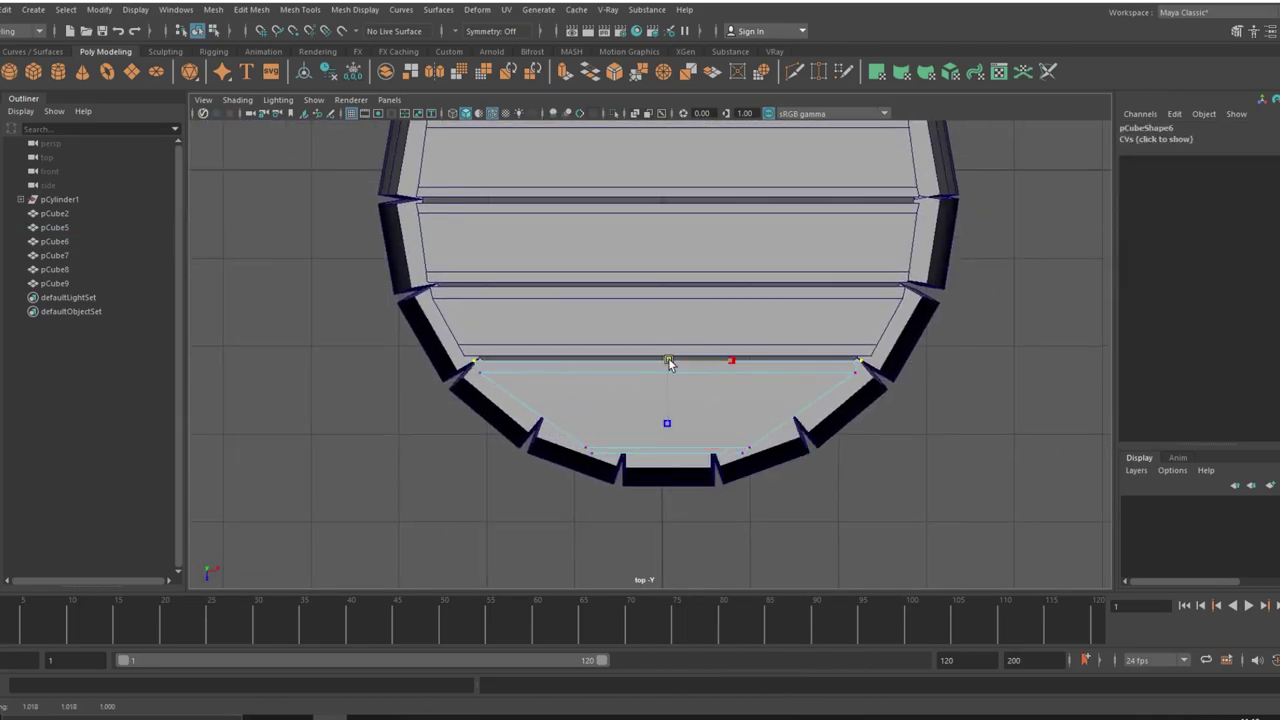
right_click_drag(677, 366, 670, 392)
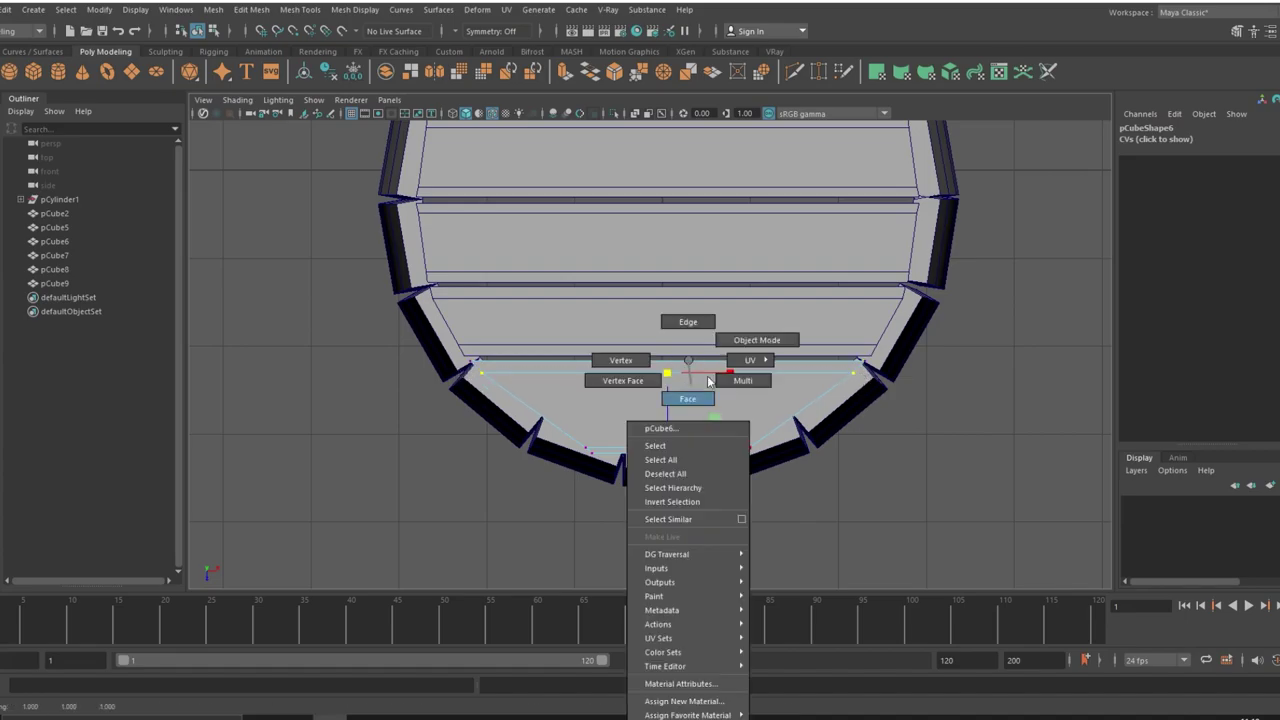
key("w")
left_click_drag(672, 474, 675, 472)
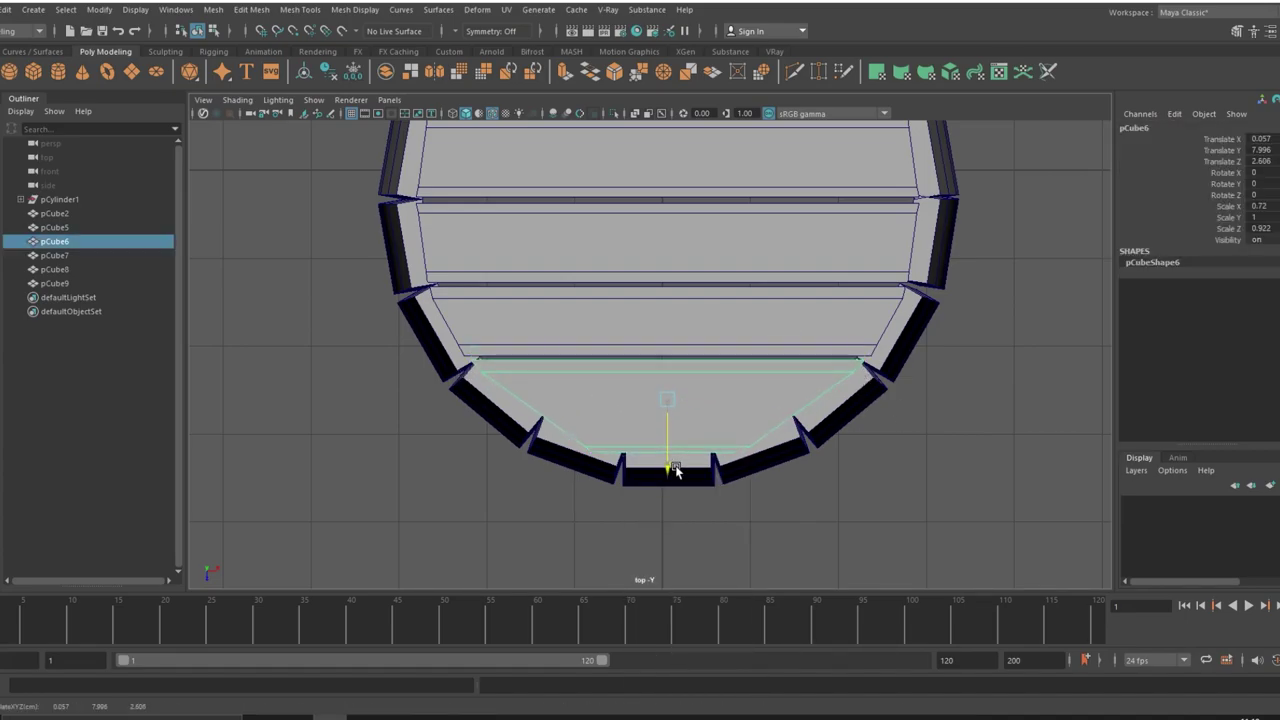
- Duplicate the bottom plank as pCube10, flipped 180°, replacing pCube7 at the top
middle_click_drag(803, 463, 742, 486, "alt")
scroll(742, 486, "down", 3)
left_click(728, 346)
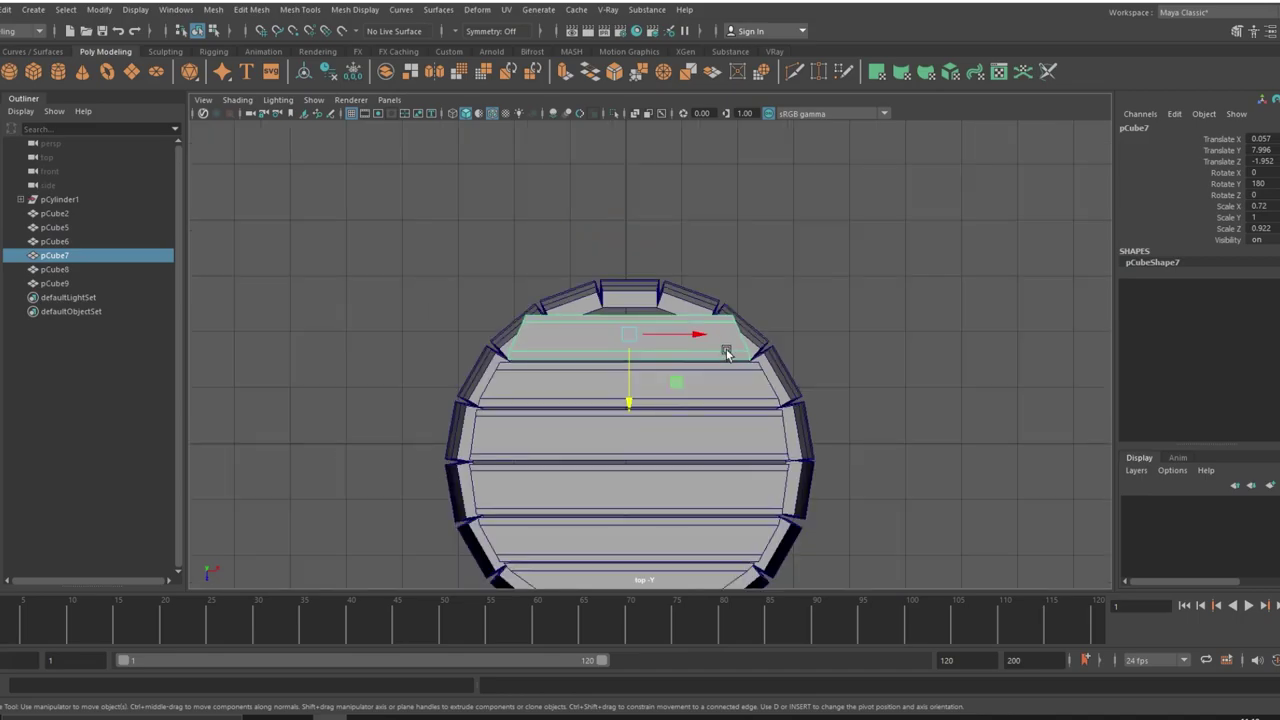
middle_click_drag(722, 387, 706, 354, "alt")
left_click(594, 568)
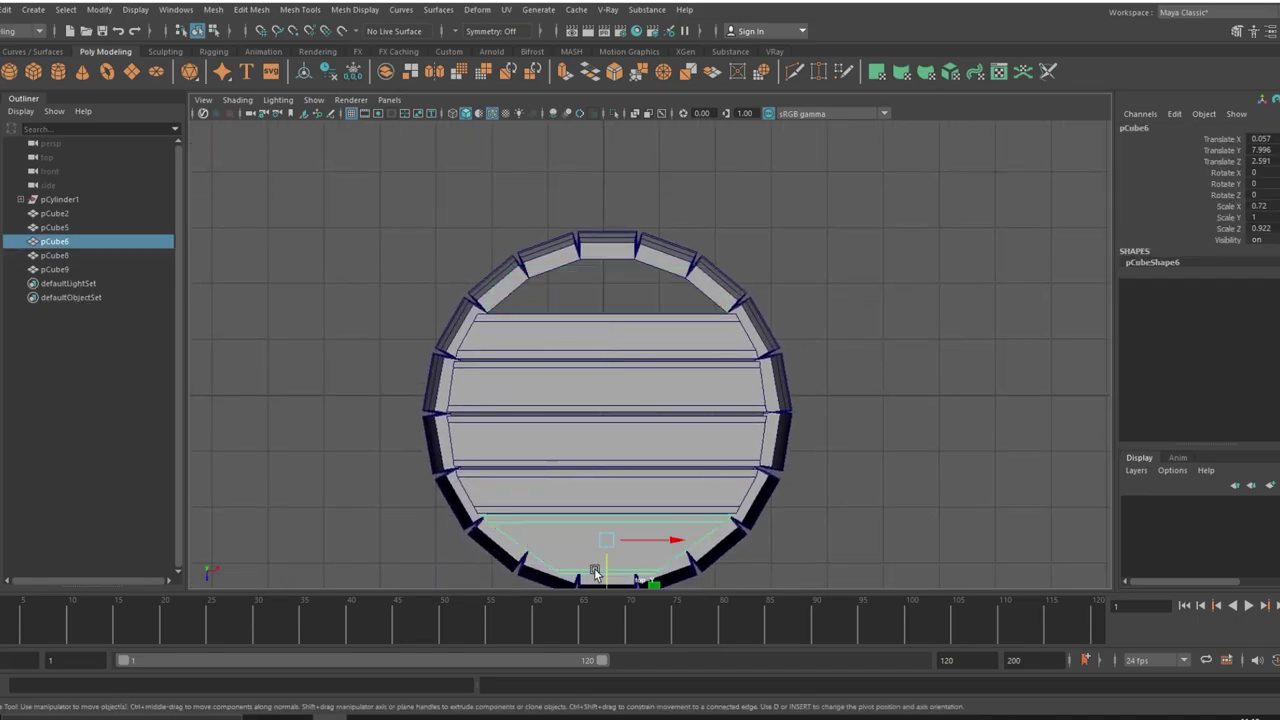
scroll(594, 568, "down", 2)
key("ctrl+d")
type("180")
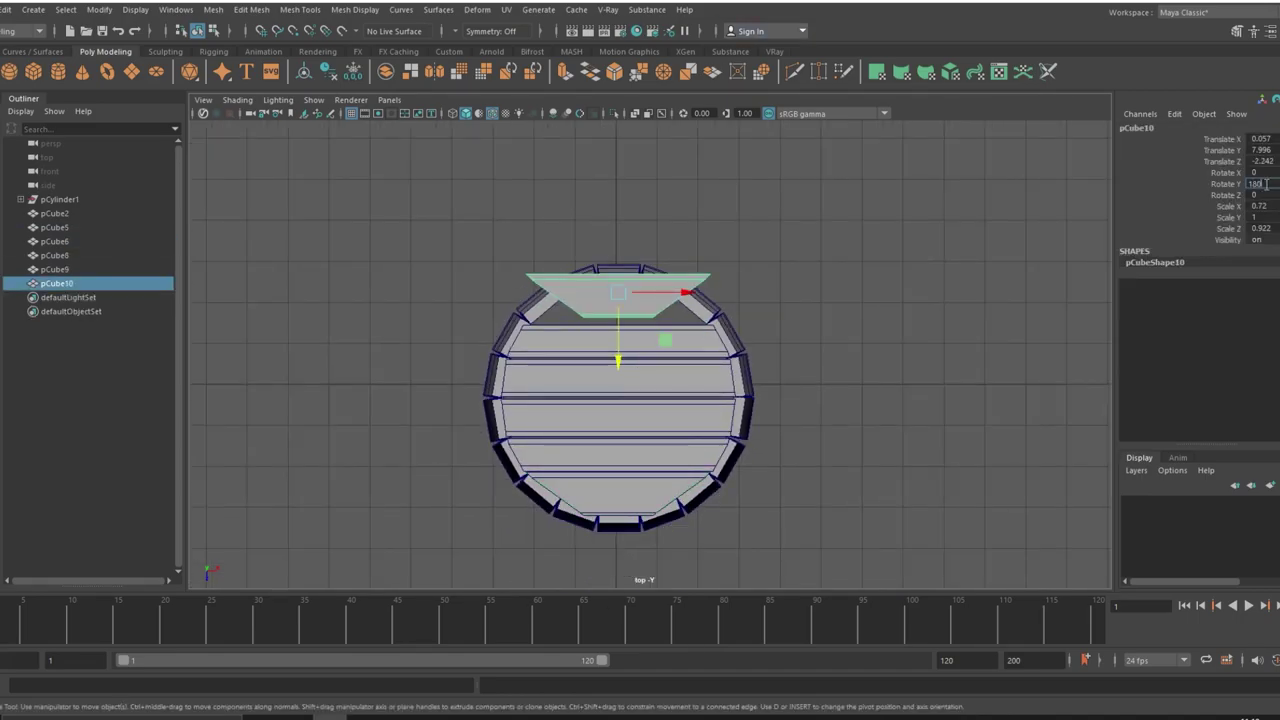
key("Return")
left_click(660, 306)
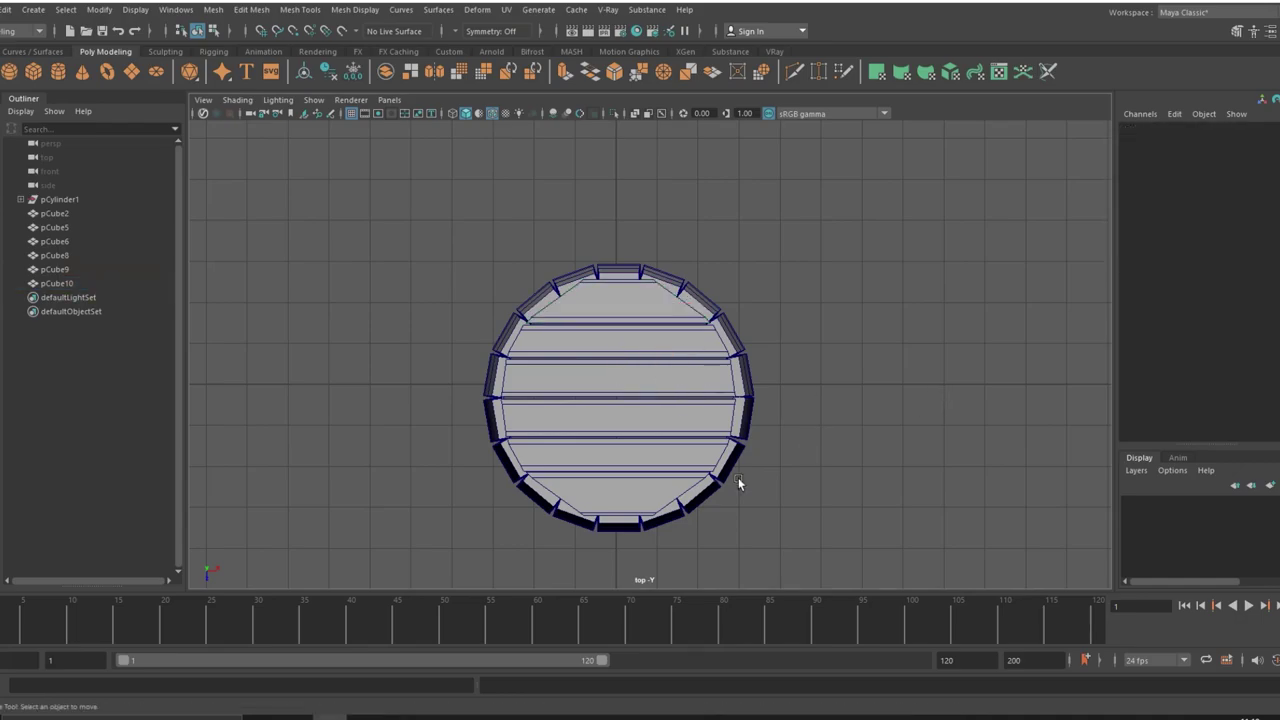
- Duplicate the lid planks pCube2–pCube10 and lower the copies to close the barrel bottom
left_click(600, 423)
left_click(594, 297, "shift")
left_click(596, 285, "shift")
key("space")
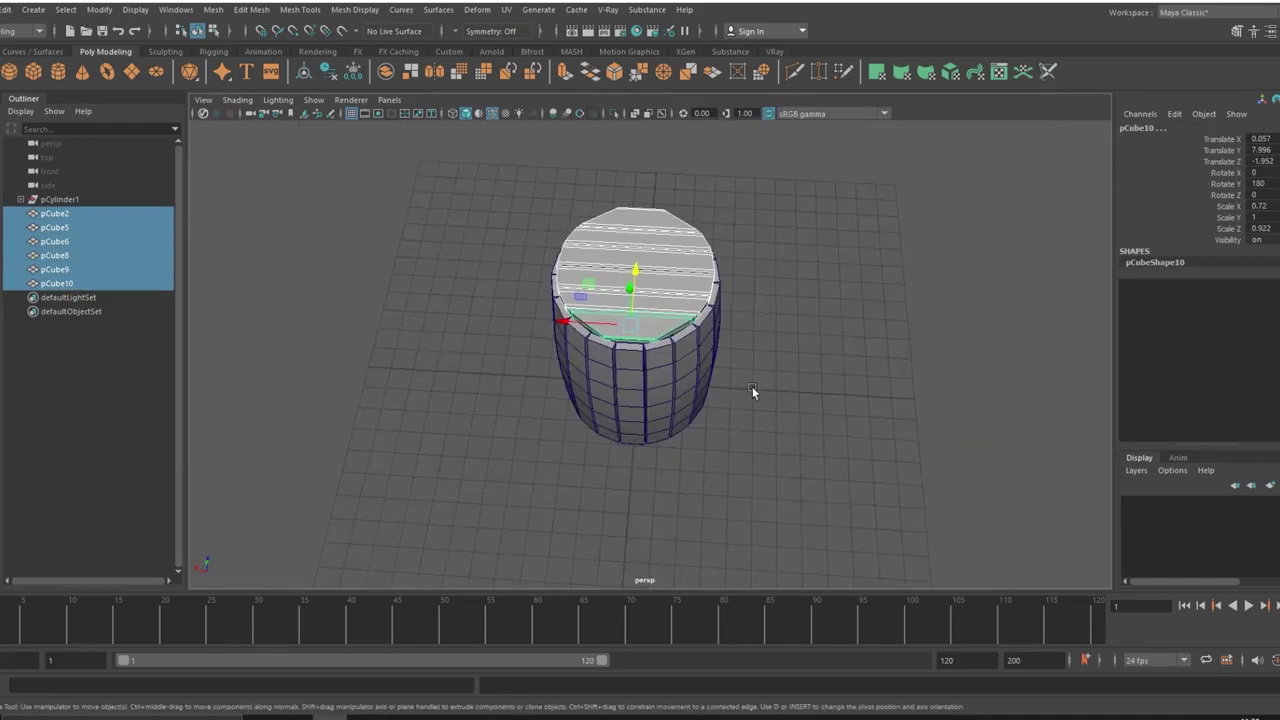
mouse_move(752, 386)
left_mouse_down("alt")
mouse_move(878, 389)
mouse_move(760, 386)
left_mouse_up("alt")
left_click(878, 389)
key("ctrl+z")
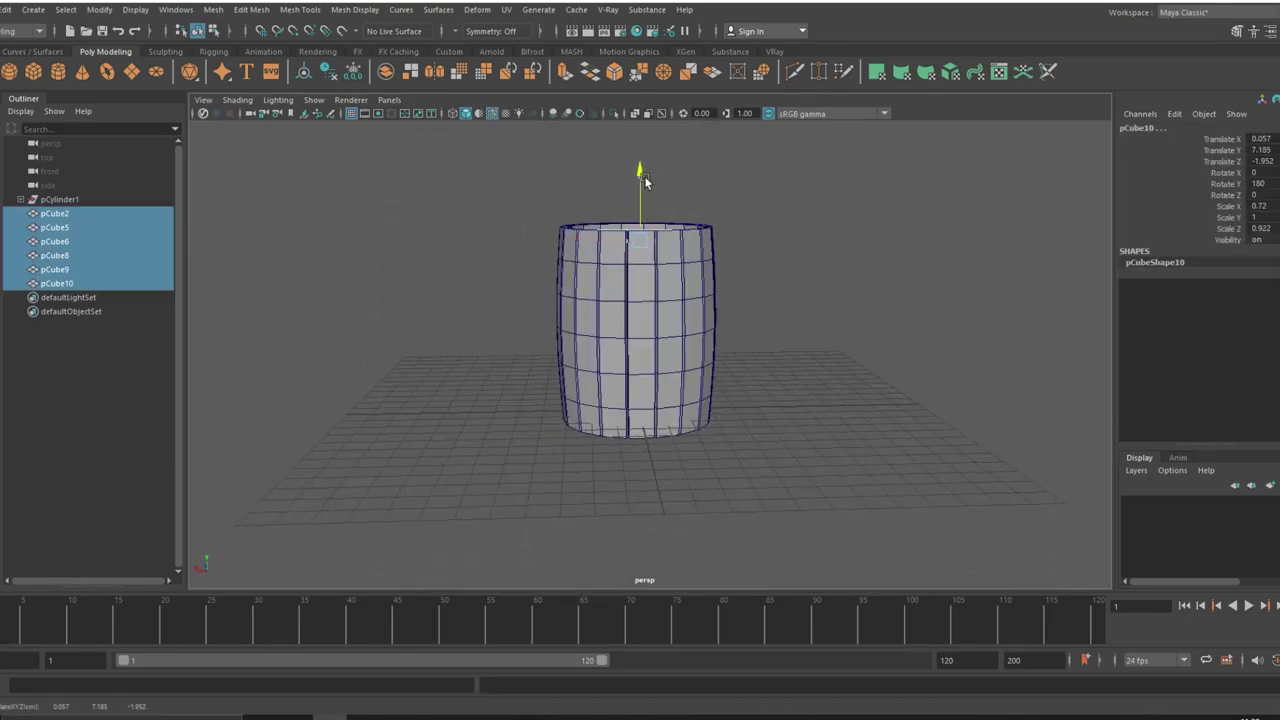
key("ctrl+d")
middle_click_drag(677, 363, 680, 420)
mouse_move(680, 420)
left_mouse_down("alt")
mouse_move(746, 405)
mouse_move(627, 333)
left_mouse_up("alt")
- Create a polygon cylinder and place it to the right of the barrel
left_click(846, 360)
mouse_move(846, 360)
left_mouse_down("alt")
mouse_move(856, 440)
mouse_move(784, 447)
left_mouse_up("alt")
left_click(58, 71)
mouse_move(650, 395)
middle_mouse_down()
mouse_move(868, 424)
mouse_move(866, 372)
middle_mouse_up()
- Give the cylinder radius 3, height 1 and 18 axis subdivisions, shifted slightly along X
left_click(1229, 296)
middle_click_drag(1040, 330, 1079, 328)
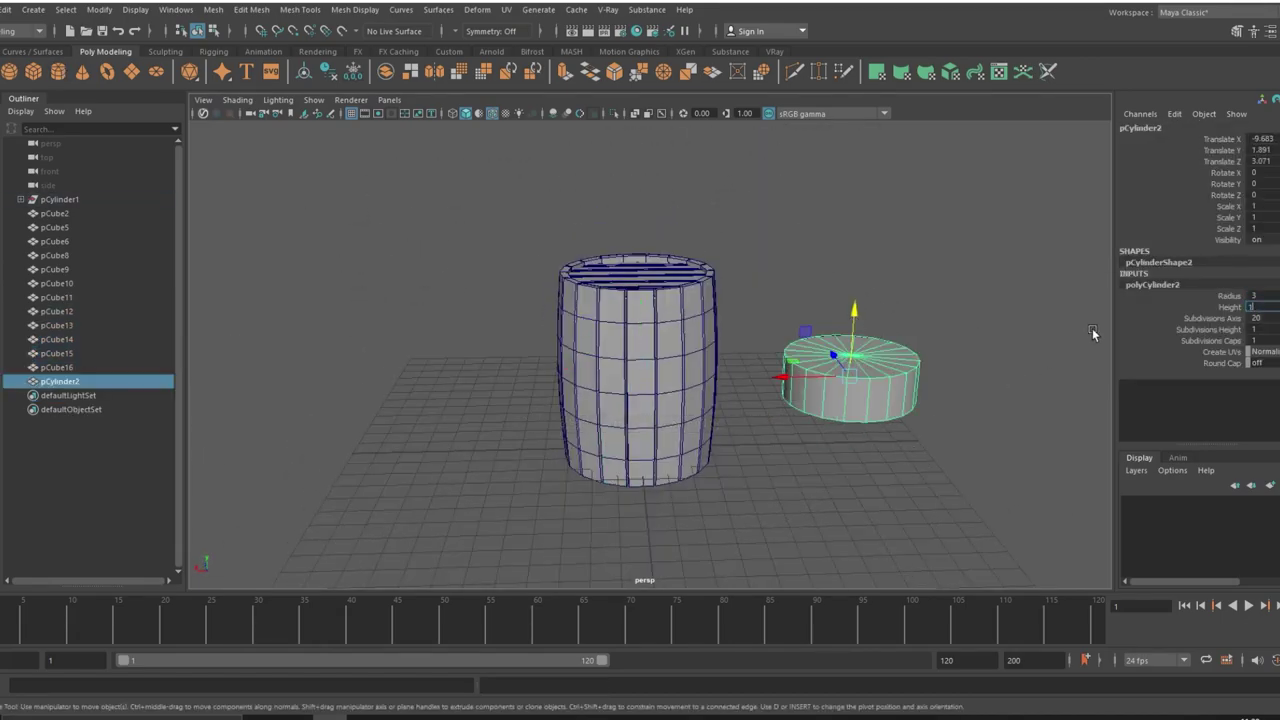
left_click(891, 423)
left_click(850, 380)
left_click(1152, 285)
left_click(1210, 318)
middle_click_drag(1250, 338, 1272, 338)
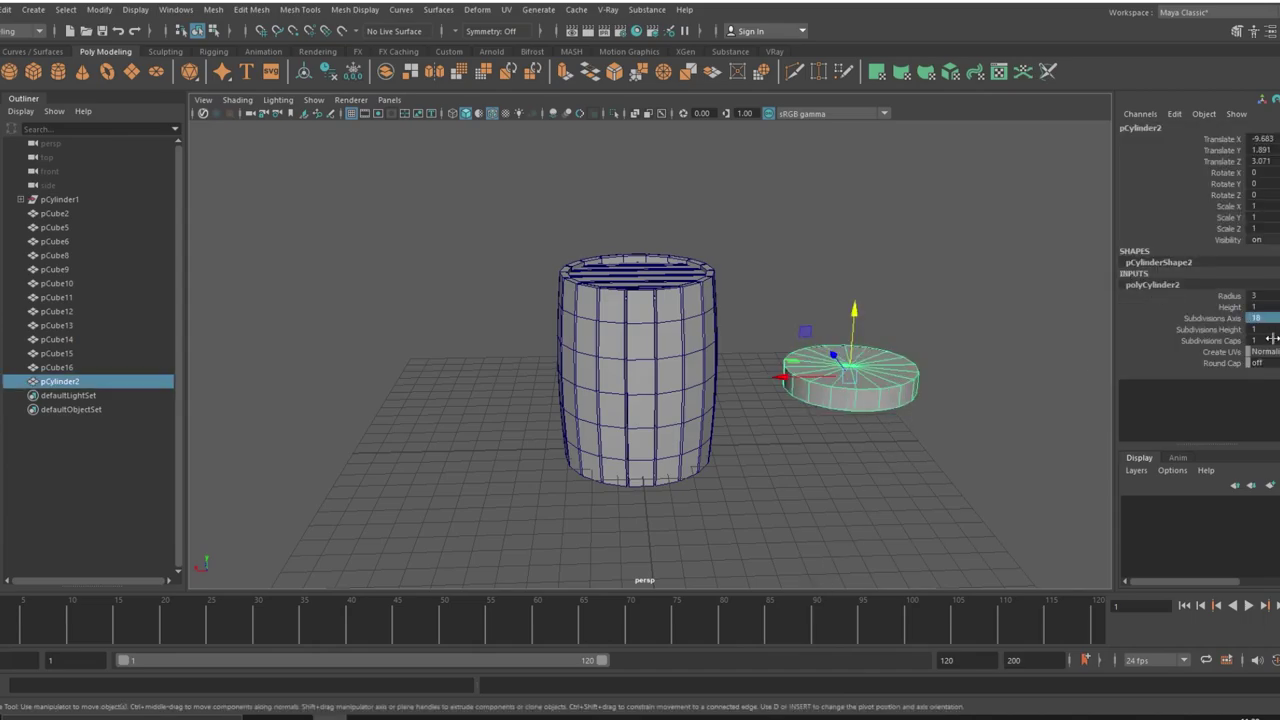
left_click(900, 395)
left_click_drag(794, 378, 786, 380)
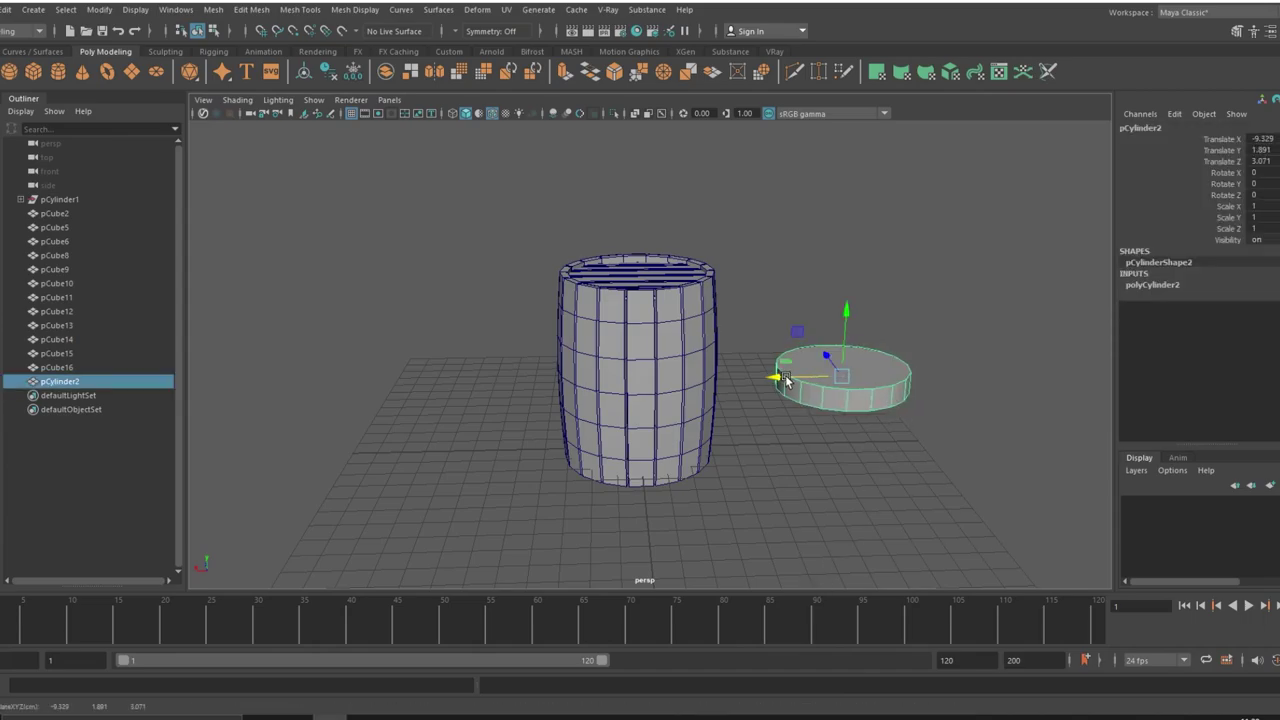
- Extrude the cylinder's top face twice, delete the inner face, then extrude again
right_click_drag(860, 378, 857, 398)
left_click(866, 364)
key("ctrl+e")
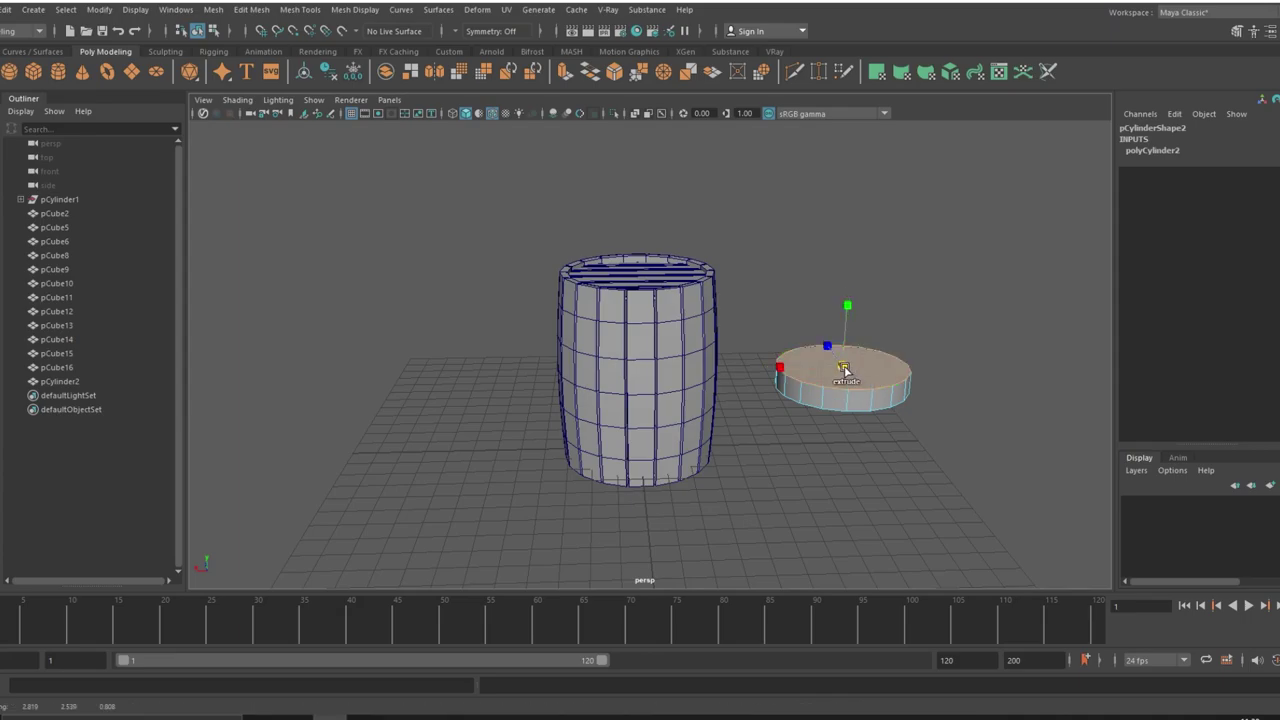
key("ctrl+e")
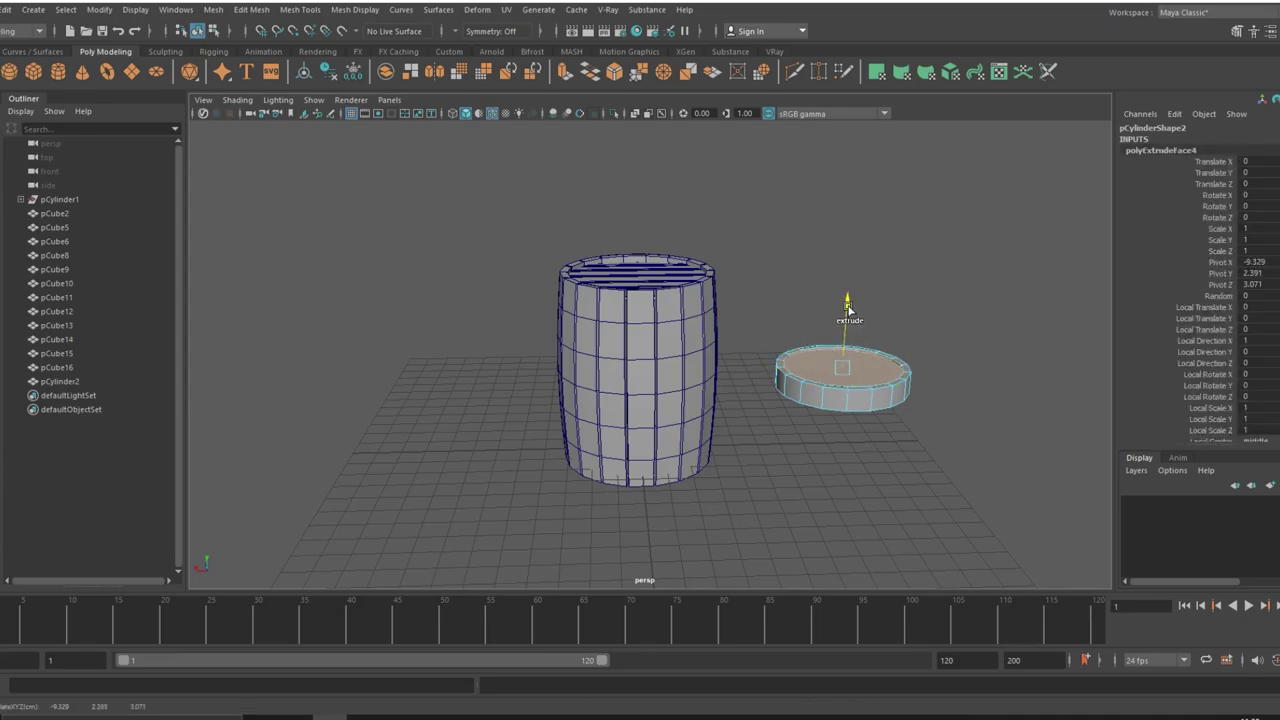
key("Delete")
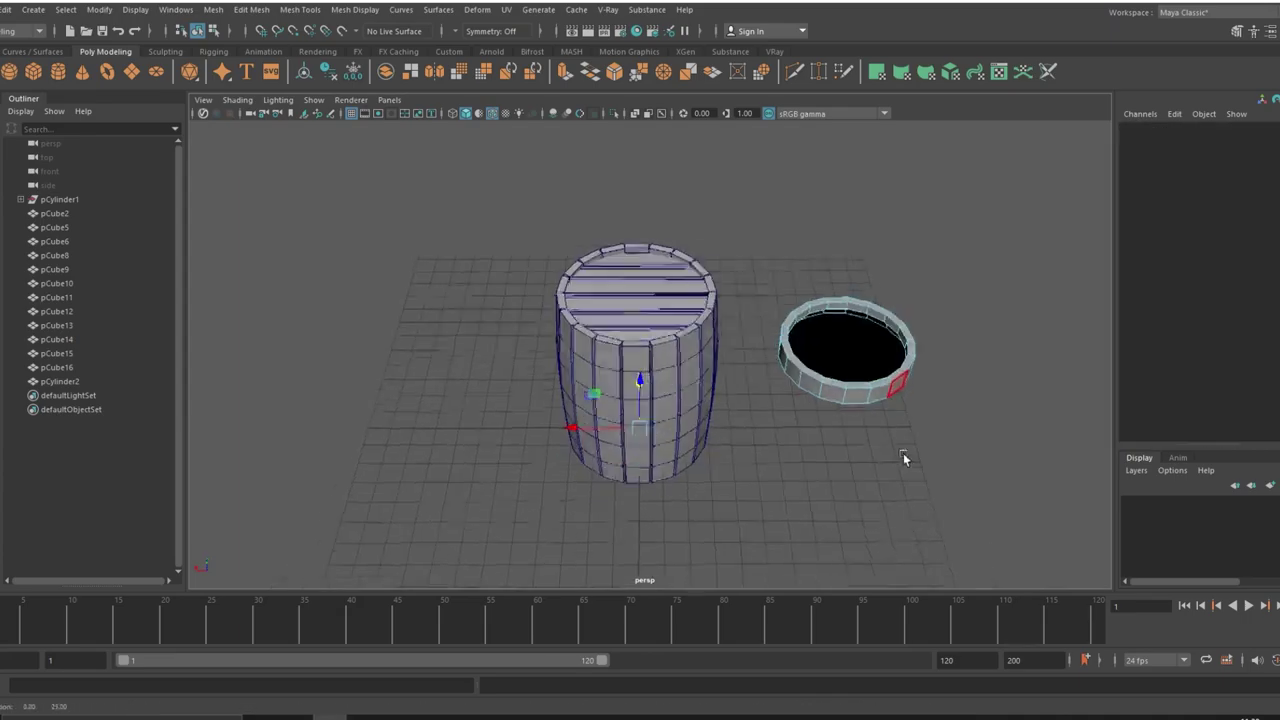
key("f")
key("r")
key("ctrl+e")
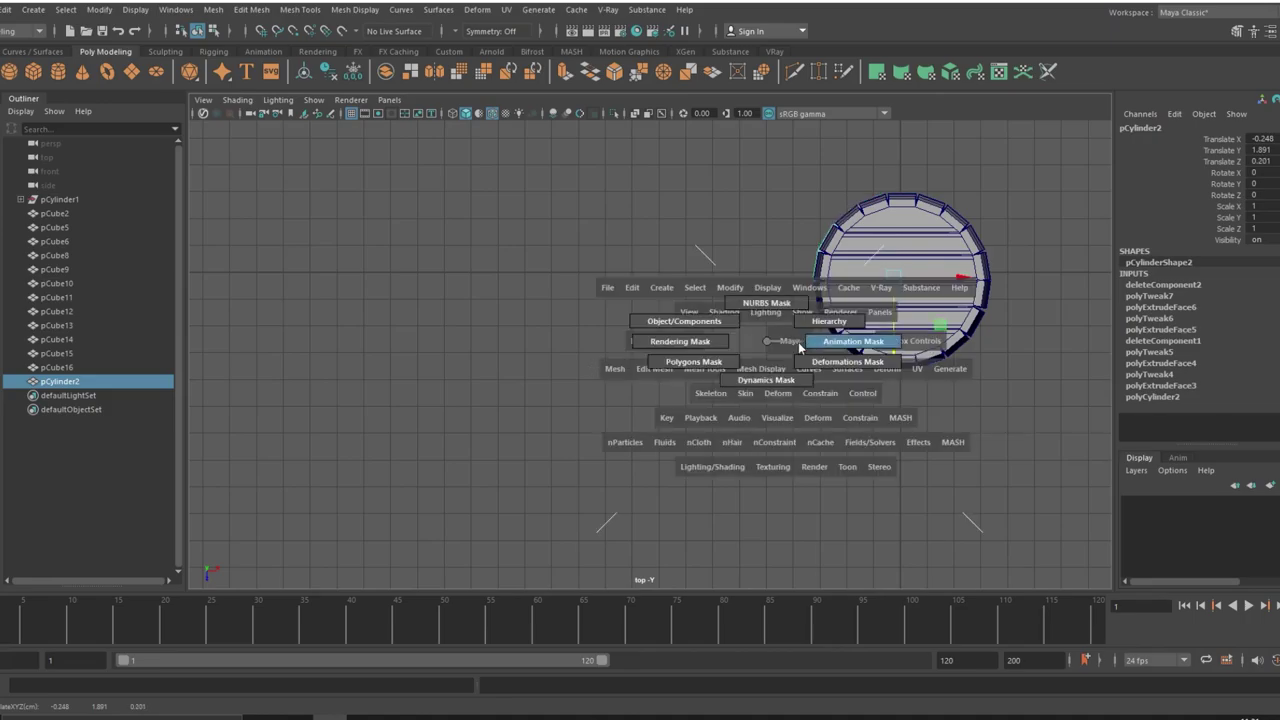
- In wireframe top view, centre the ring on the barrel and scale it to surround the barrel
middle_click_drag(798, 342, 496, 458, "alt")
left_click_drag(640, 370, 655, 372)
left_click(453, 115)
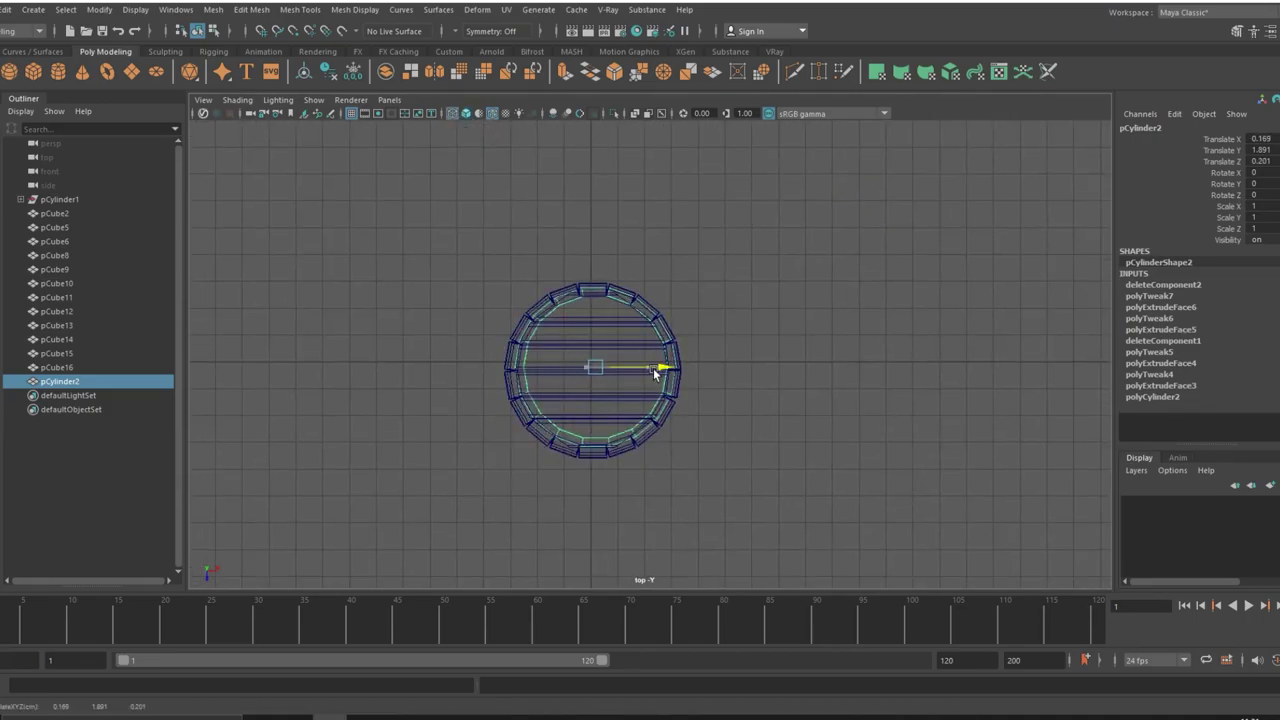
left_click_drag(594, 430, 590, 416)
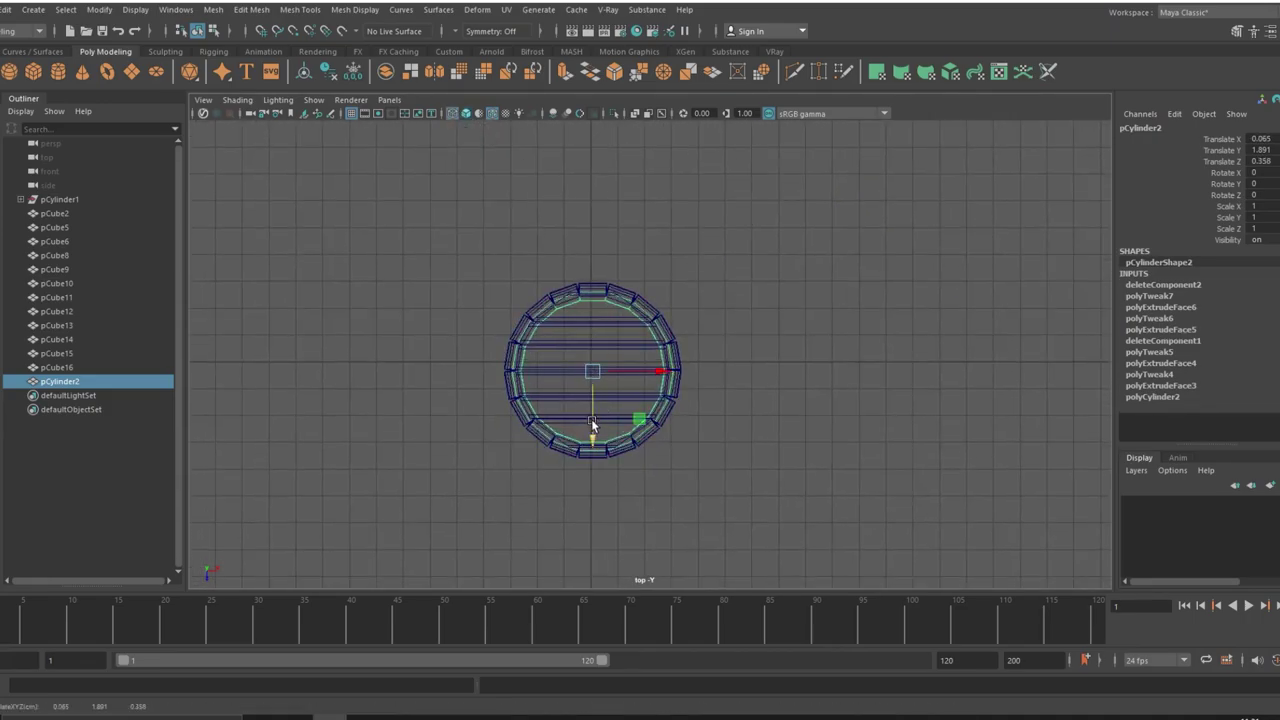
key("r")
left_click_drag(592, 371, 619, 342)
key("w")
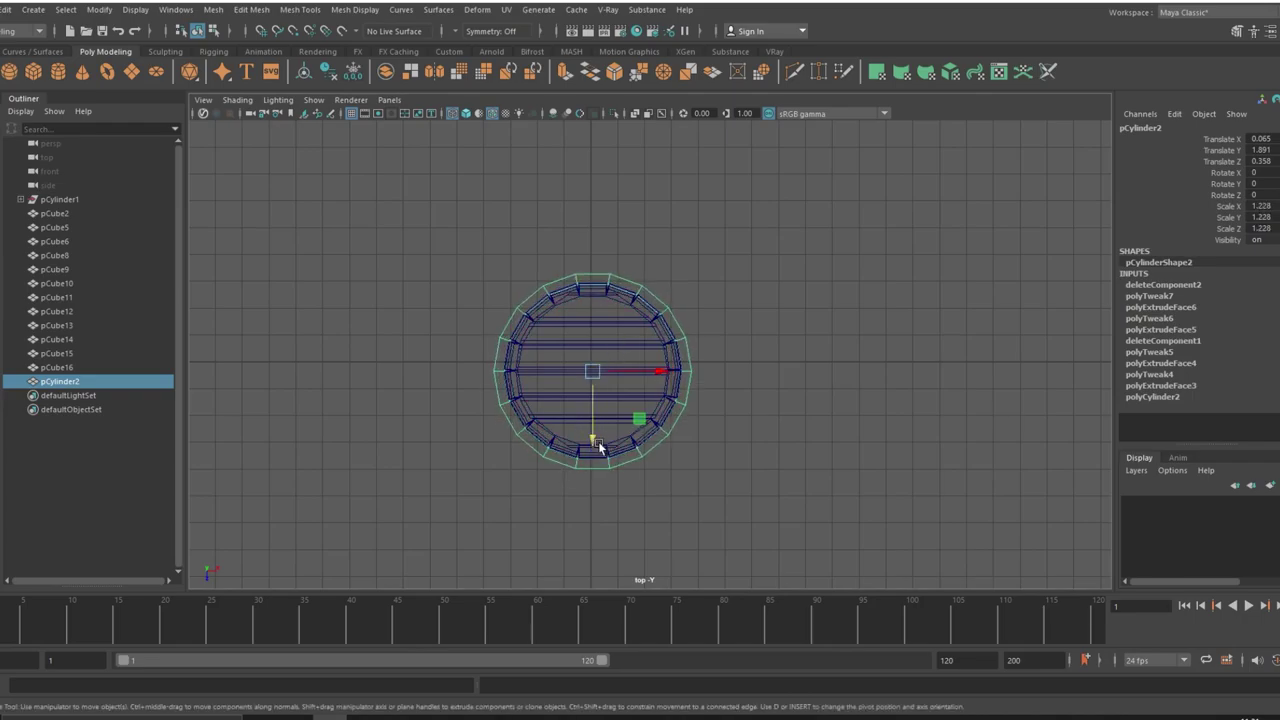
left_click_drag(594, 437, 597, 446)
key("r")
left_click_drag(592, 371, 661, 219)
- Raise the ring to the barrel top, shrink it to hug the barrel, and flatten its Y scale
key("space")
key("space")
key("w")
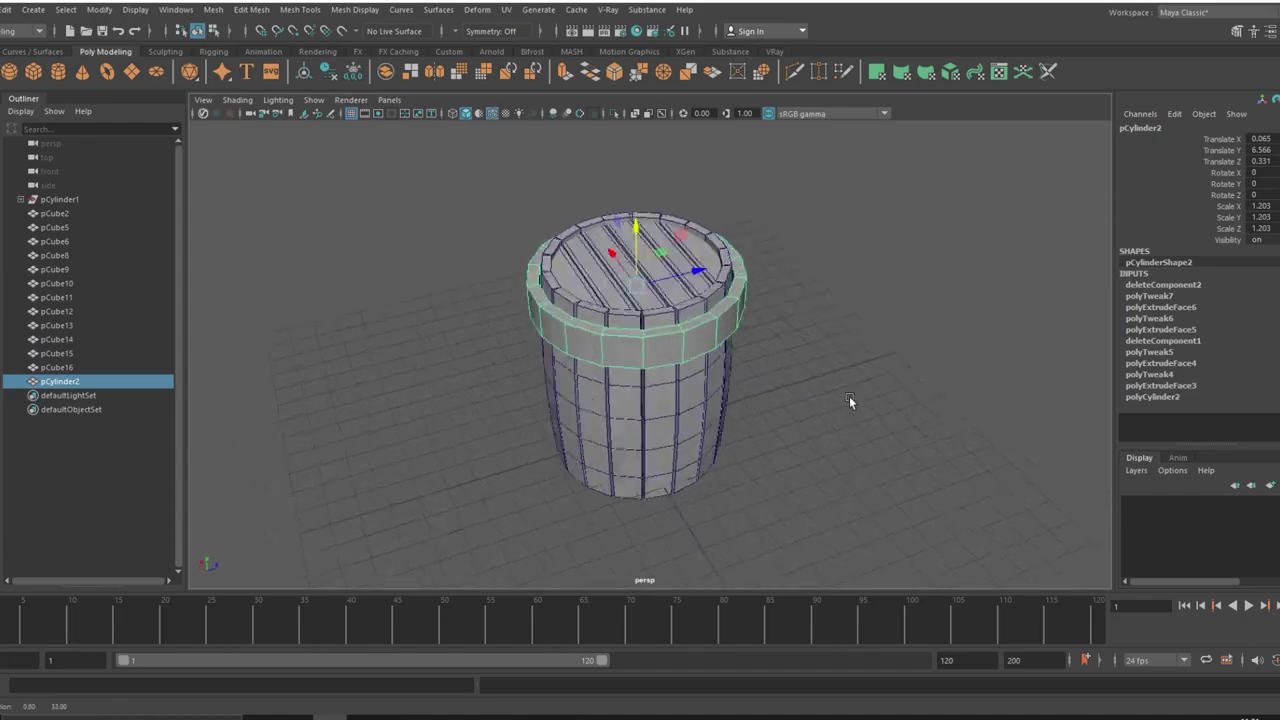
left_click_drag(864, 358, 849, 449, "alt")
key("r")
left_click_drag(640, 333, 793, 382)
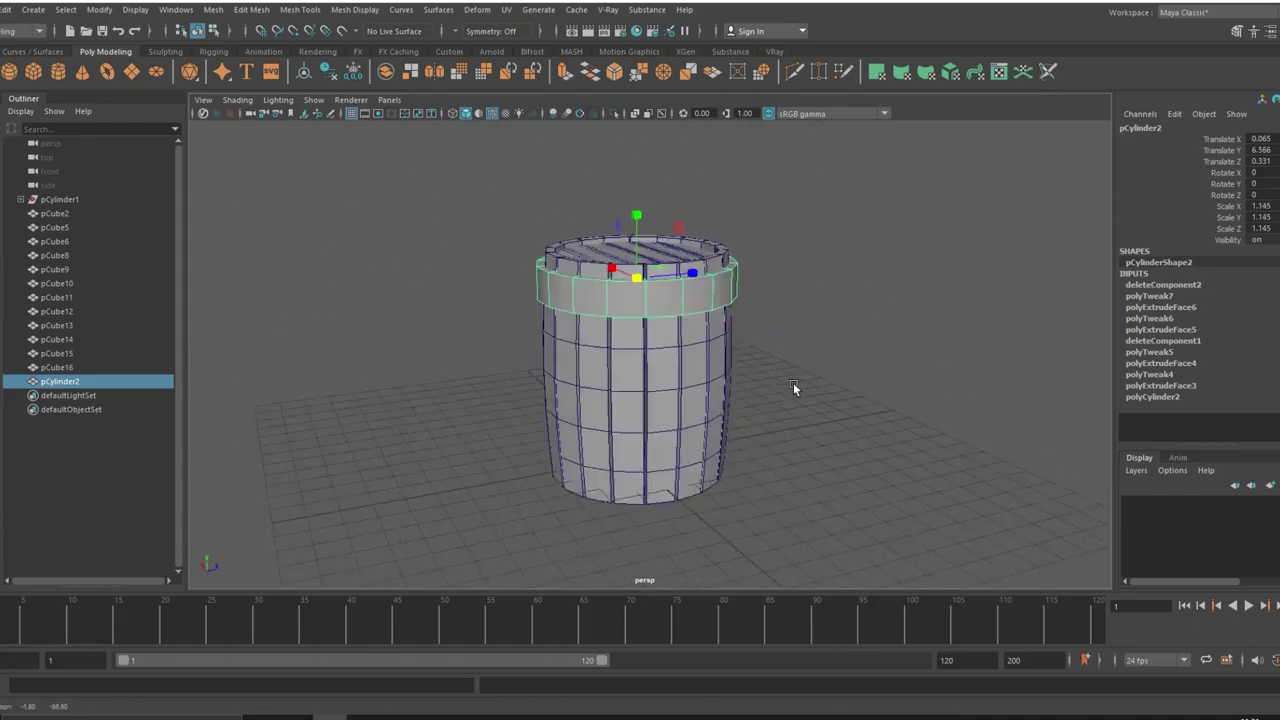
left_click_drag(641, 212, 670, 390)
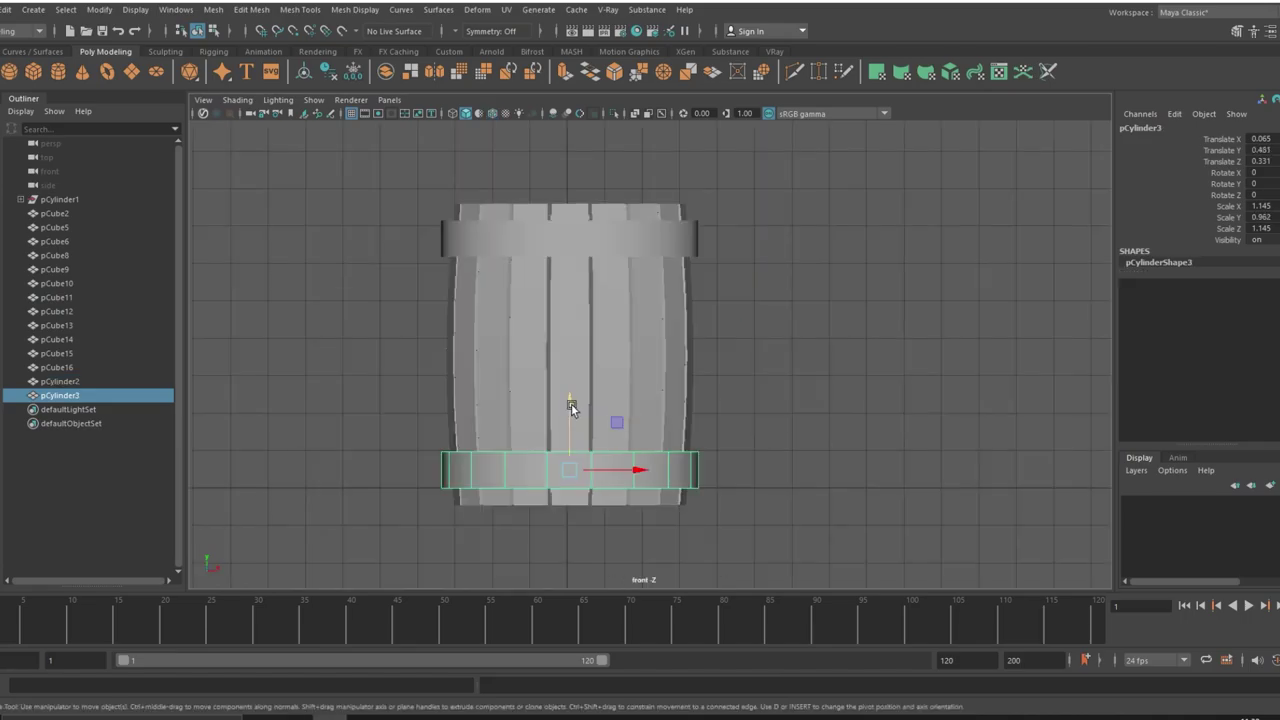
- Copy the hoop up to the barrel's middle and check the hoops in perspective
mouse_move(571, 406)
left_mouse_down("shift")
mouse_move(571, 325)
mouse_move(573, 342)
mouse_move(597, 275)
left_mouse_up("shift")
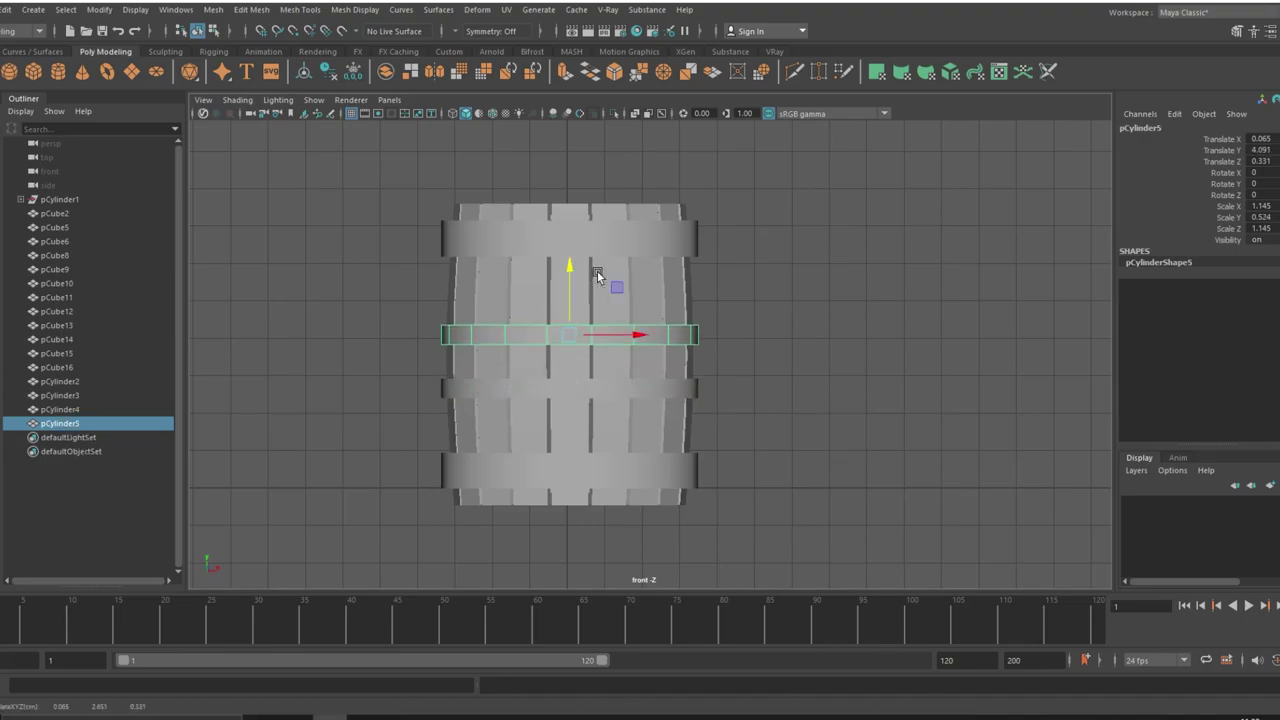
left_click(644, 302)
key("space")
key("space")
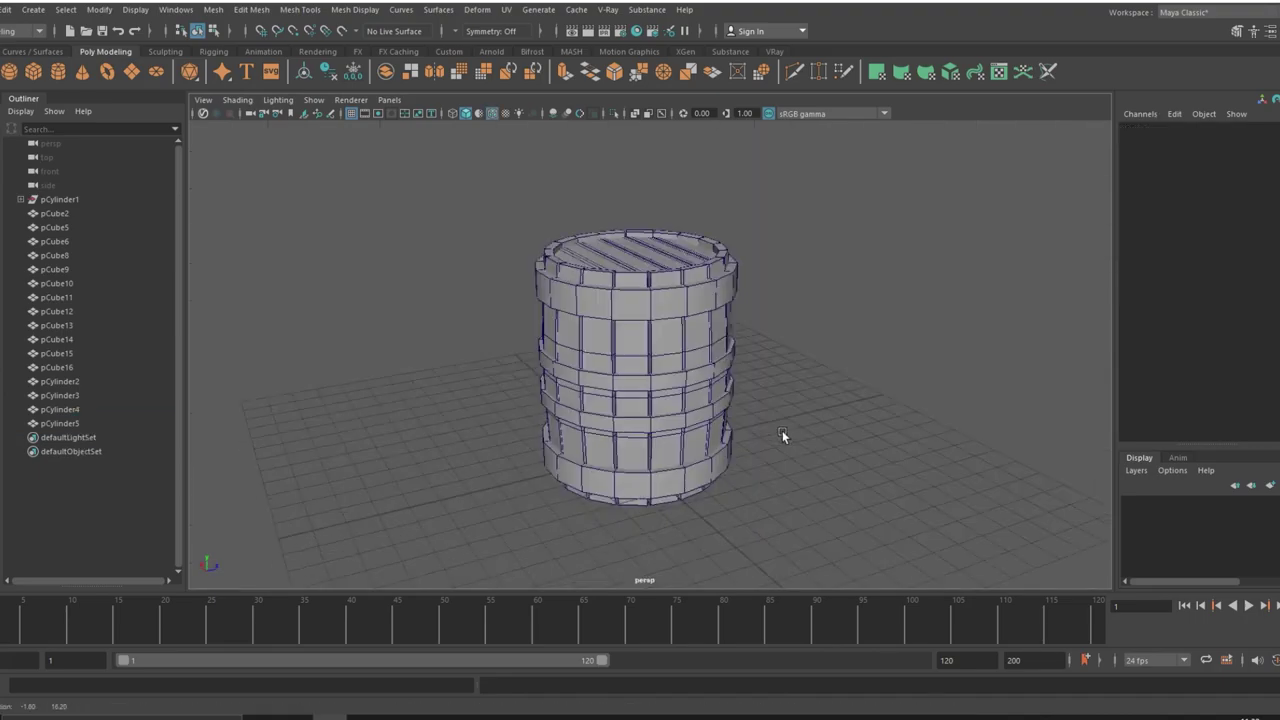
mouse_move(782, 430)
left_mouse_down("alt")
mouse_move(777, 415)
mouse_move(645, 361)
left_mouse_up("alt")
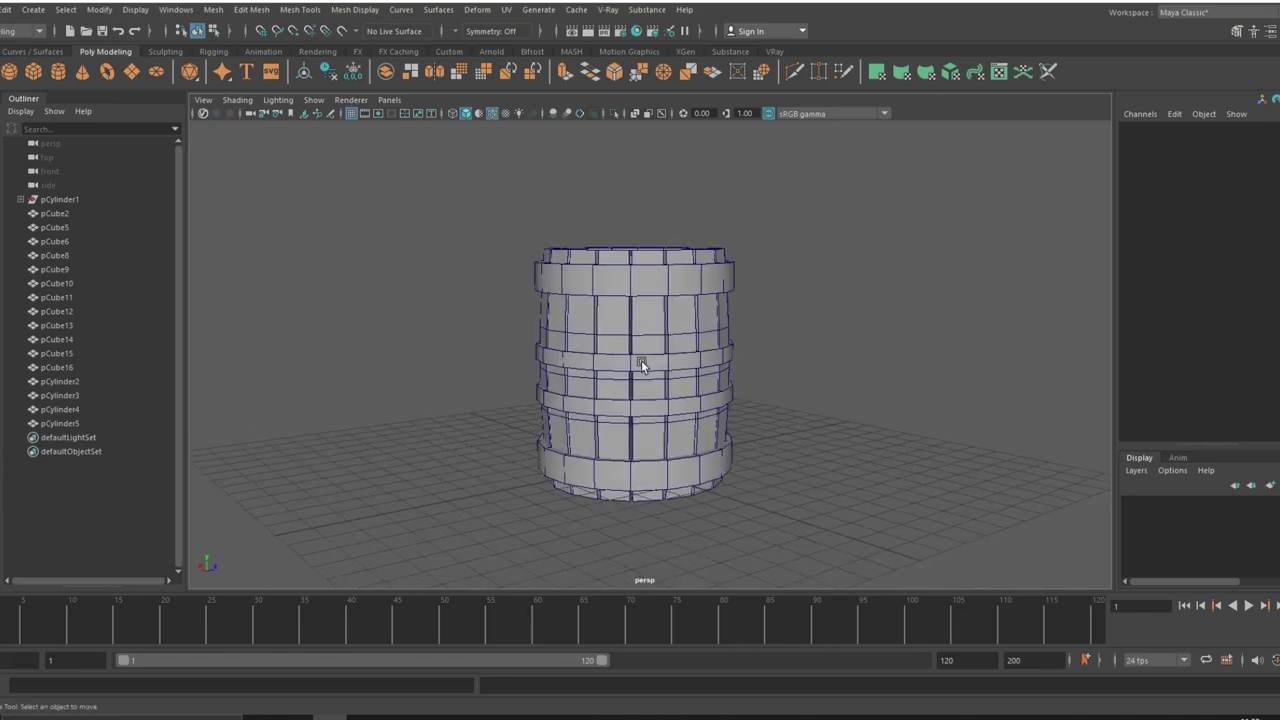
- Raise the two middle hoops slightly in the wireframe front view
left_click(640, 352)
left_click(640, 394, "shift")
key("space")
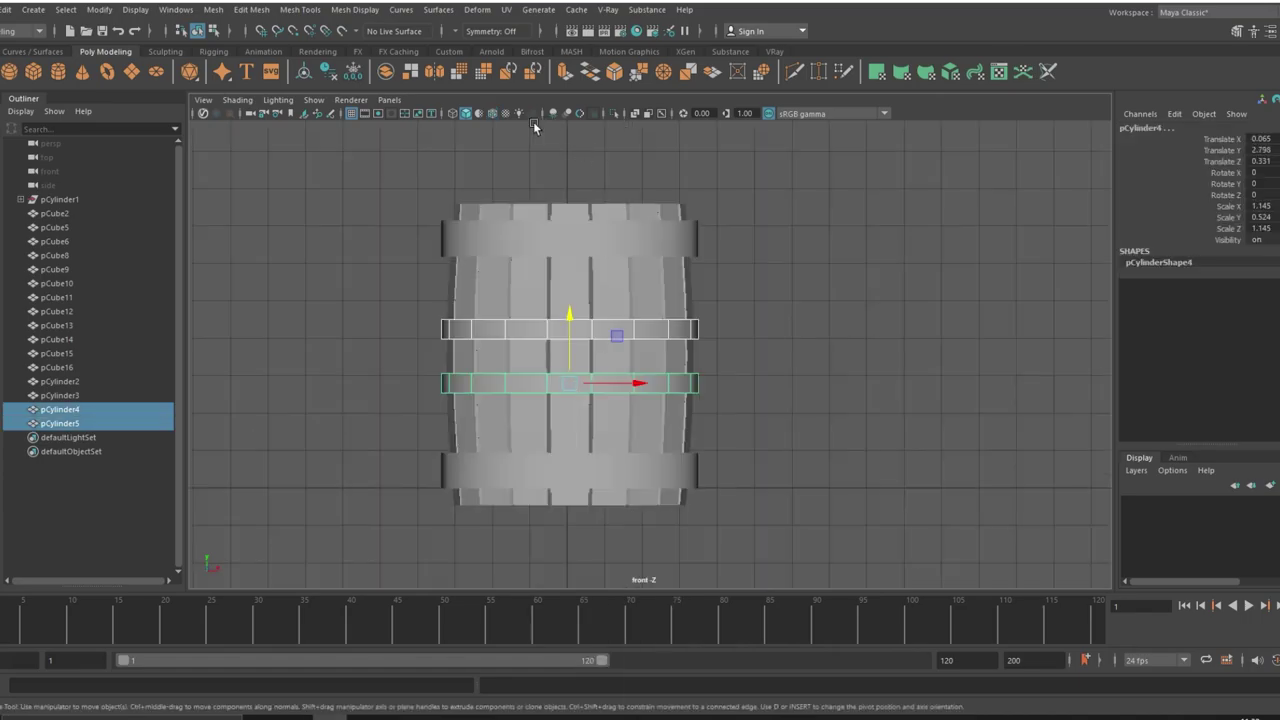
left_click(491, 113)
left_click_drag(569, 323, 569, 318)
left_click(757, 333)
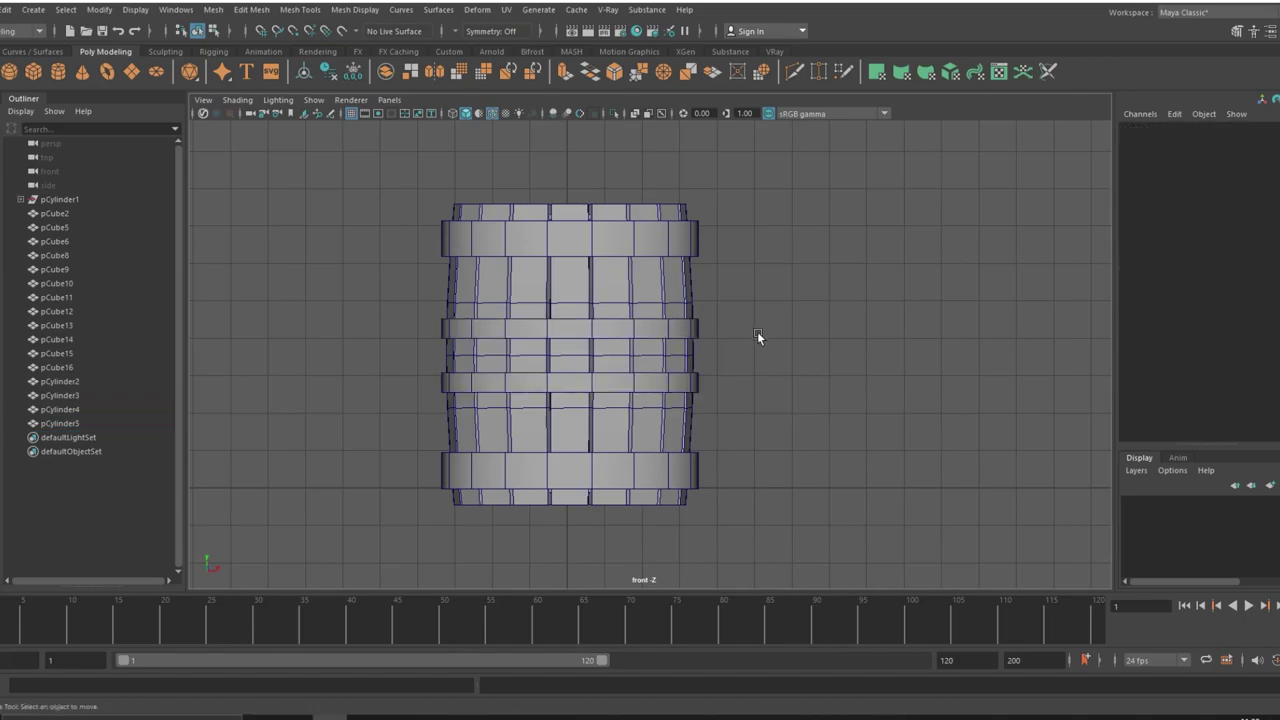
- Orbit the perspective camera to look down on the barrel with nothing selected
key("space")
left_click_drag(766, 428, 793, 433, "alt")
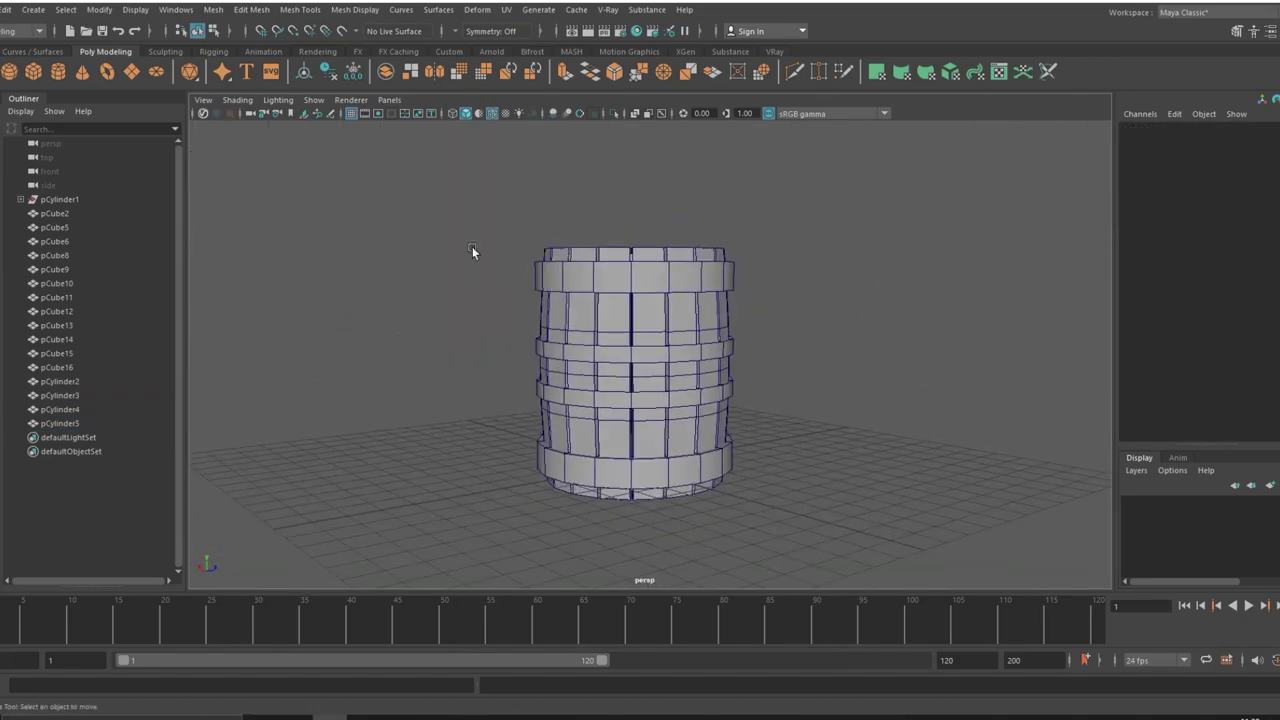
left_click_drag(474, 246, 623, 400)
left_click(828, 422)
mouse_move(828, 422)
left_mouse_down("alt")
mouse_move(763, 446)
mouse_move(755, 384)
mouse_move(643, 277)
left_mouse_up("alt")
- Bevel the top and upper-middle hoops' face bands at fraction 0.3
double_click(643, 277)
key("ctrl+b")
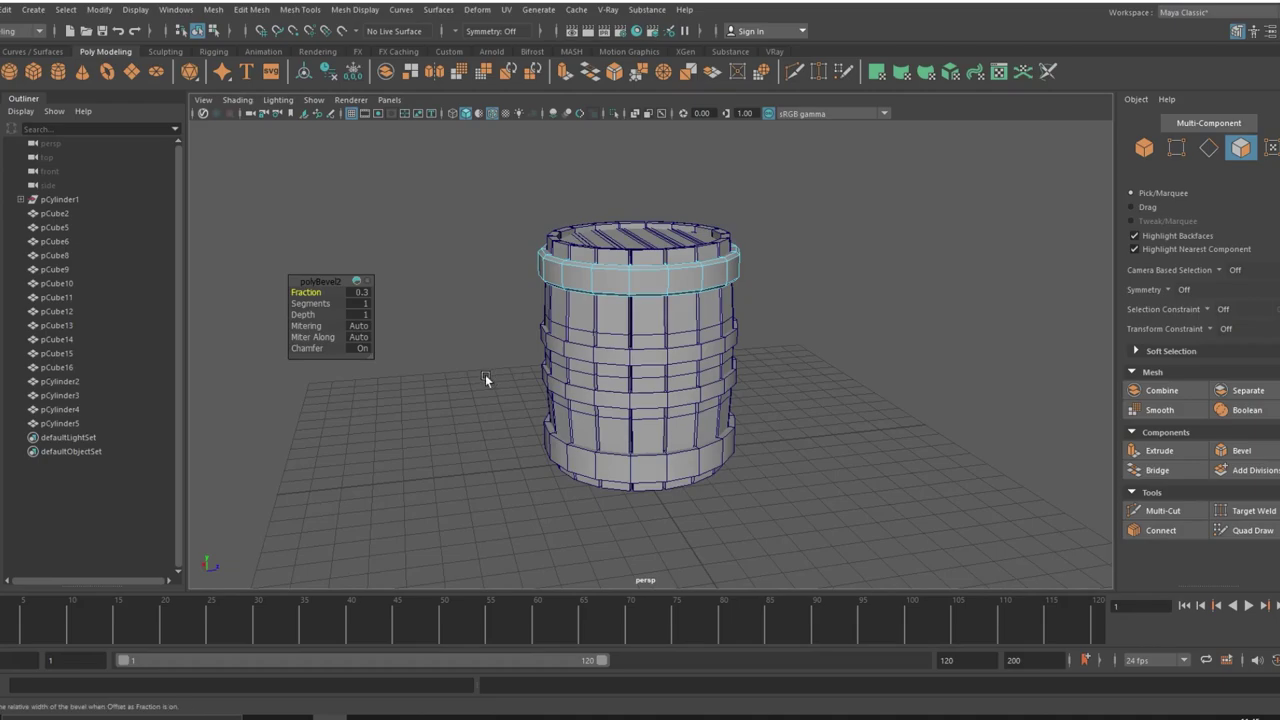
right_click_drag(430, 337, 486, 326)
left_click(615, 355)
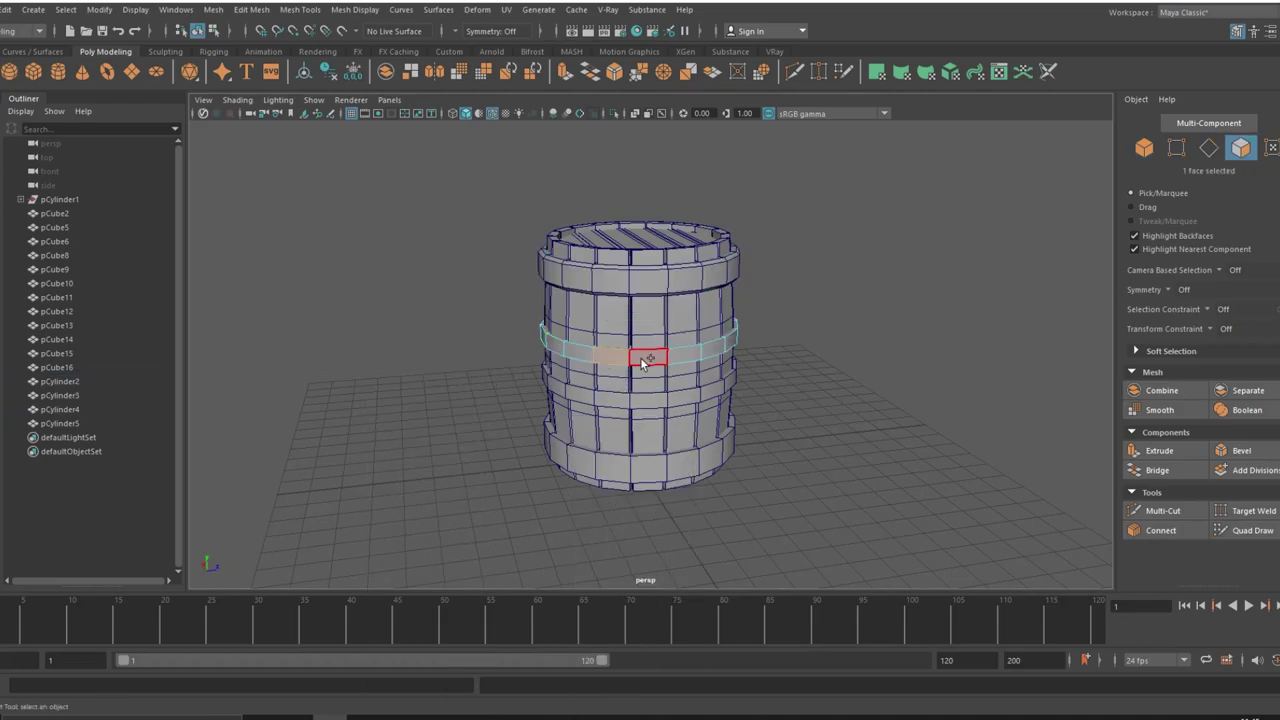
left_click(1243, 452)
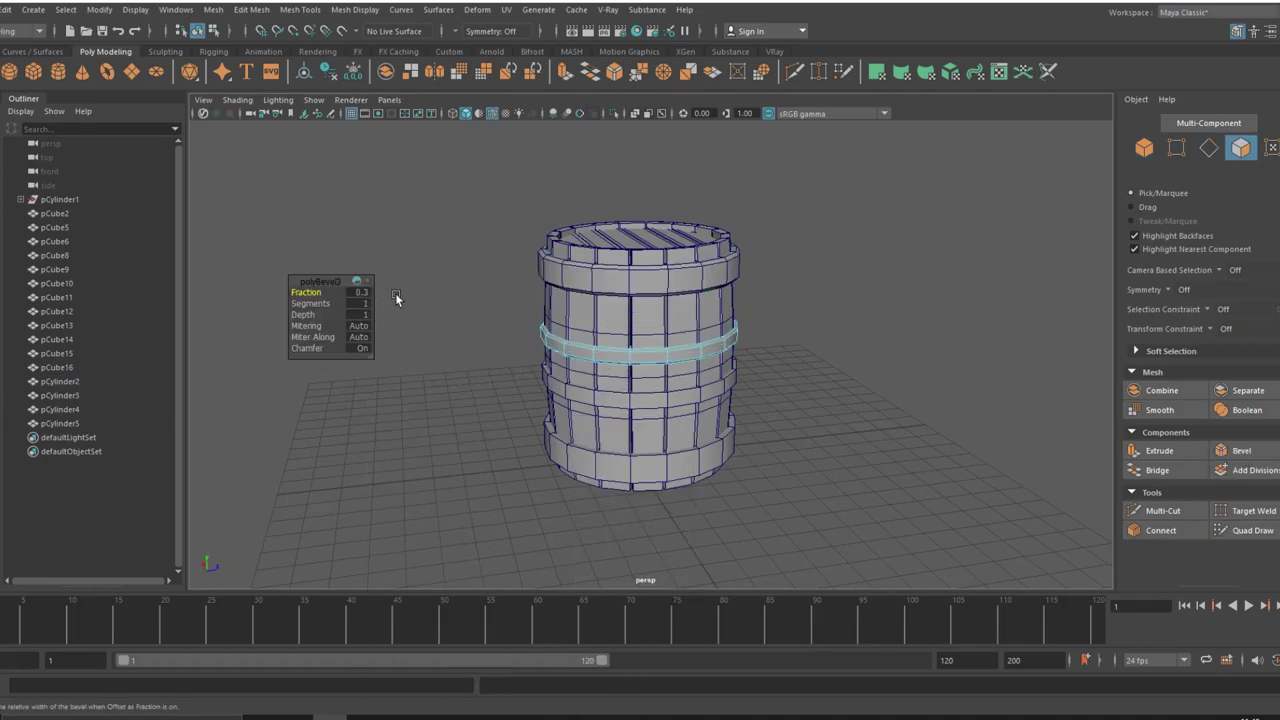
key("F8")
left_click(458, 337)
- Bevel the lower-middle hoop at 0.3 and the bottom hoop at 0.5, then return to object mode
left_click_drag(560, 380, 758, 418, "alt")
key("F11")
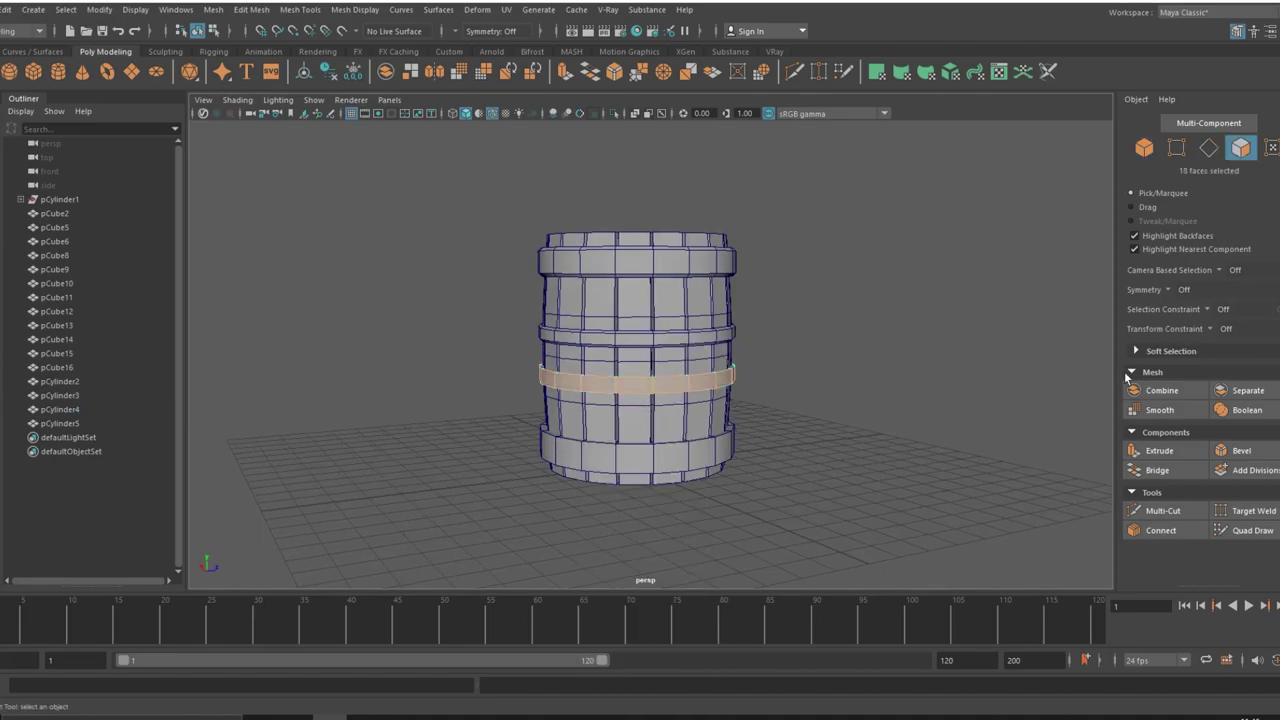
left_click(1240, 450)
right_click_drag(327, 360, 396, 340)
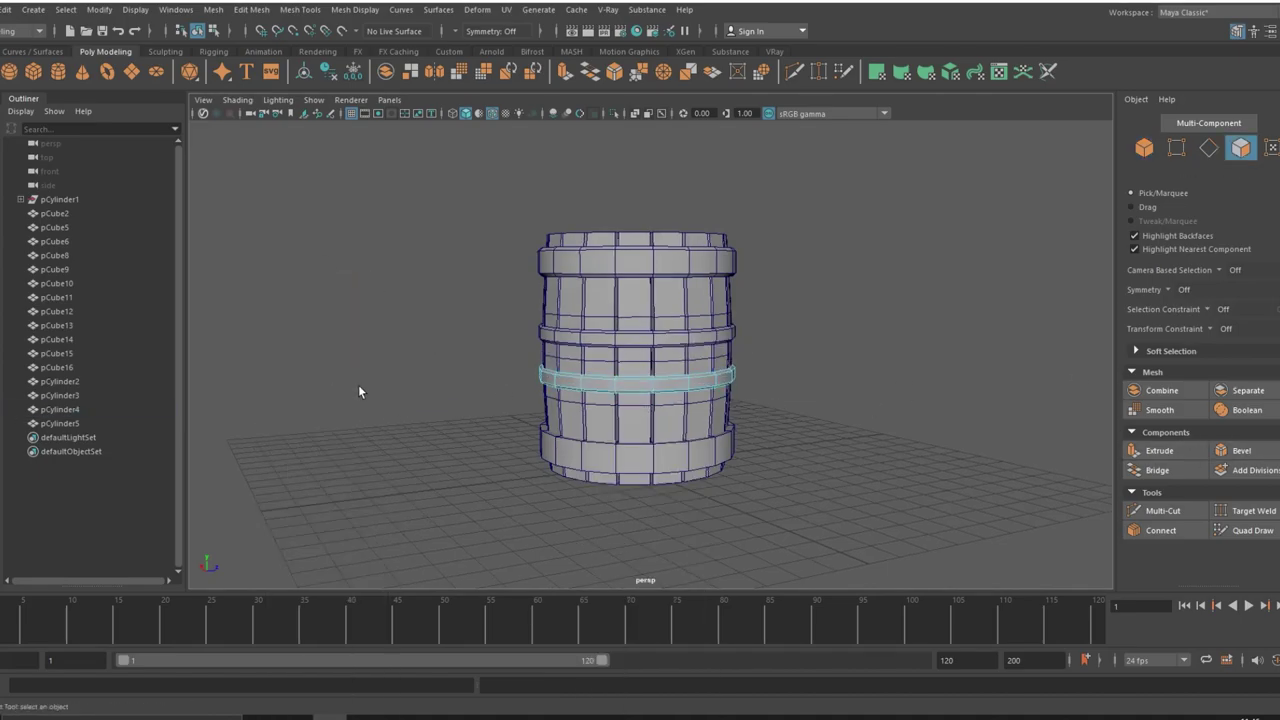
right_click_drag(673, 360, 665, 412)
key("g")
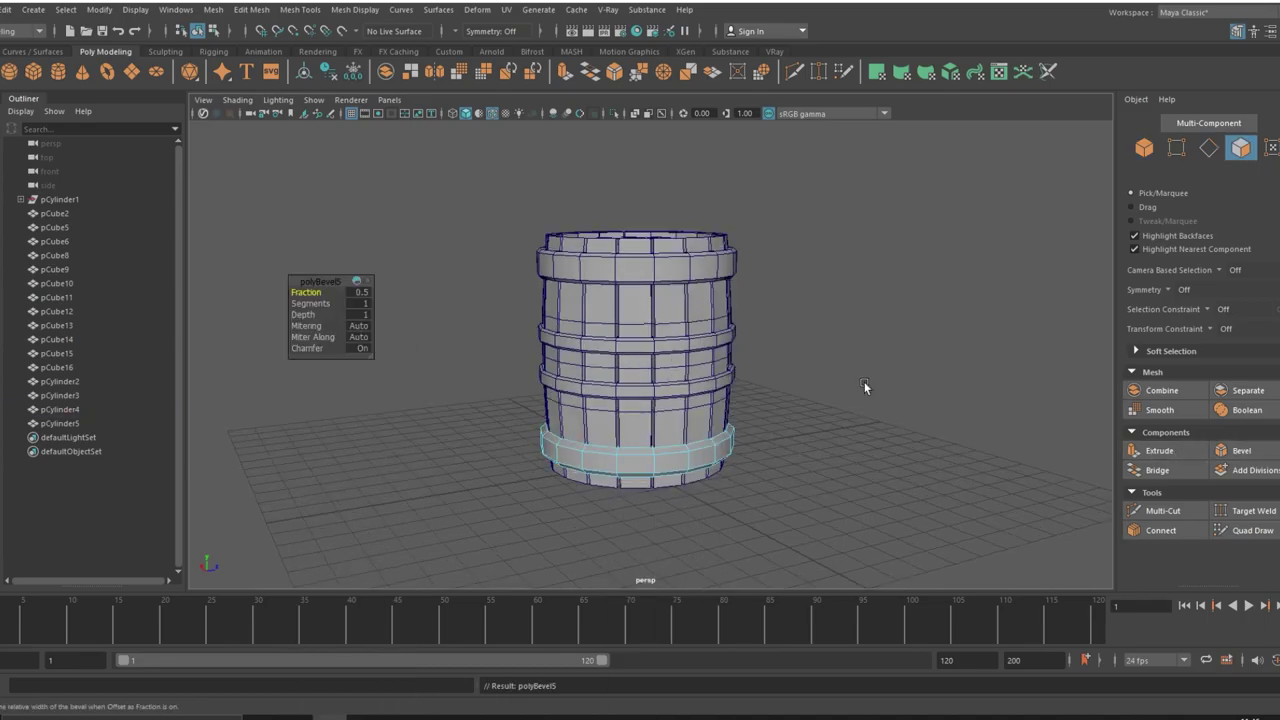
right_click_drag(337, 363, 405, 340)
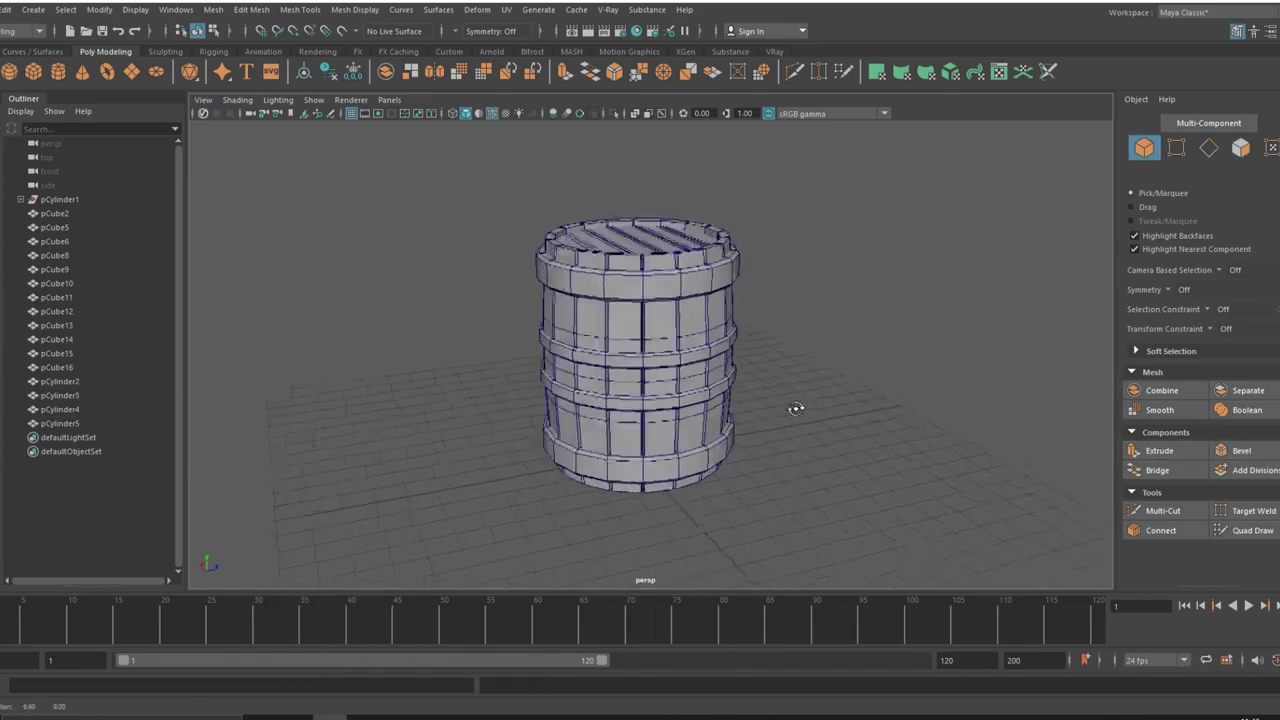
- Create a small polygon cylinder rivet and move it up to the top hoop in the front view
mouse_move(794, 406)
left_mouse_down("alt")
mouse_move(754, 404)
mouse_move(820, 406)
mouse_move(783, 403)
mouse_move(790, 430)
left_mouse_up("alt")
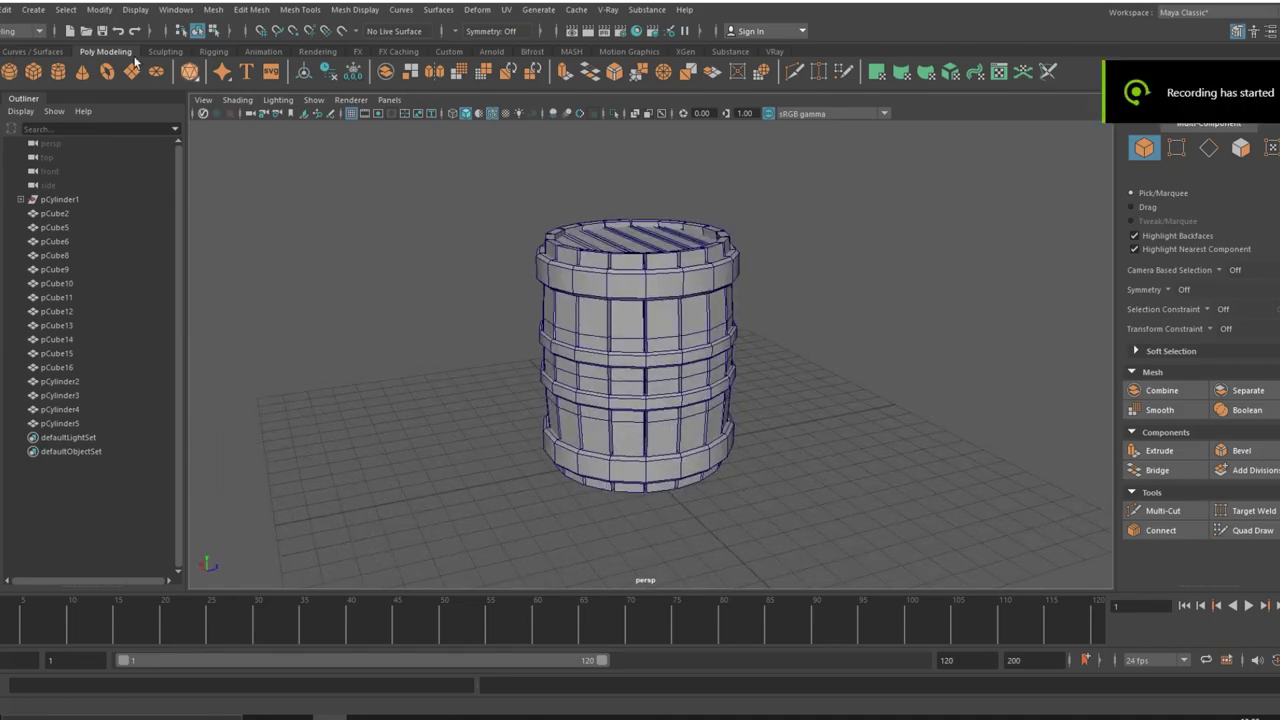
left_click(58, 71)
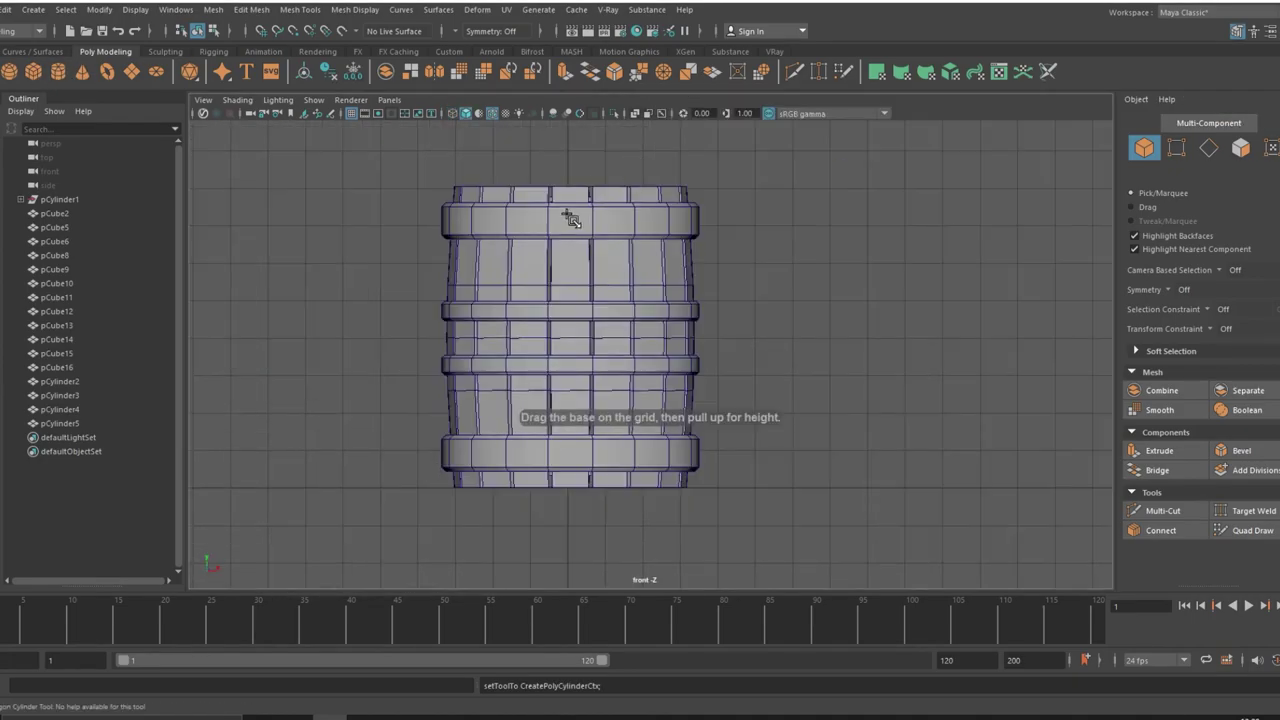
left_click(583, 229)
key("w")
key("space")
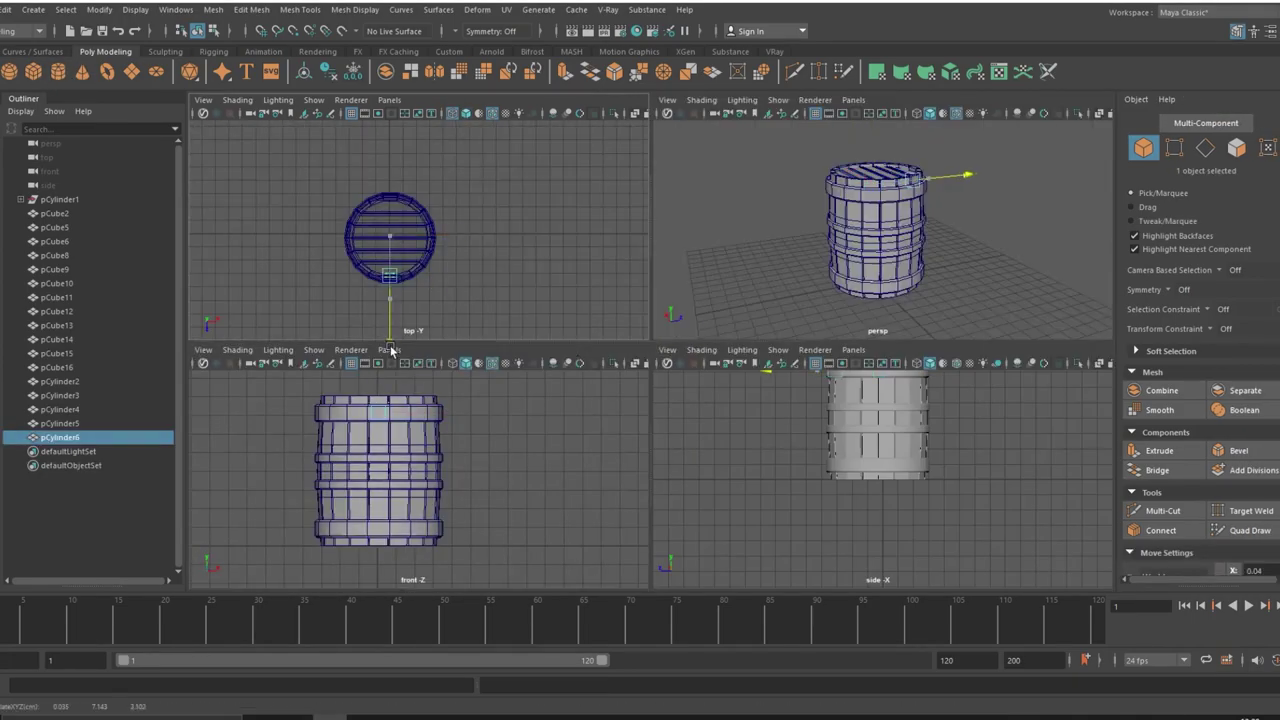
key("space")
left_click(627, 221)
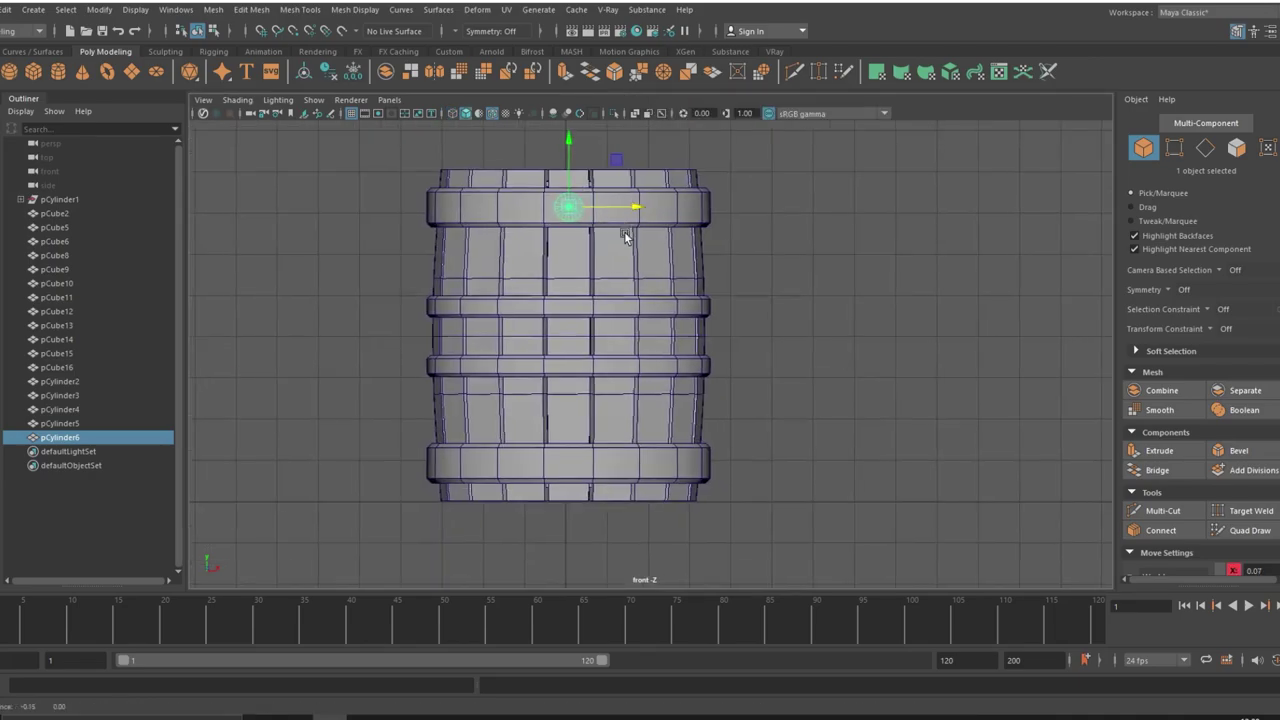
middle_click_drag(626, 234, 608, 289, "alt")
- Move the rivet forward onto the hoop's front edge and set its cap subdivisions to 0
key("space")
key("space")
left_click_drag(867, 318, 815, 382, "alt")
key("space")
key("space")
scroll(600, 465, "up", 2)
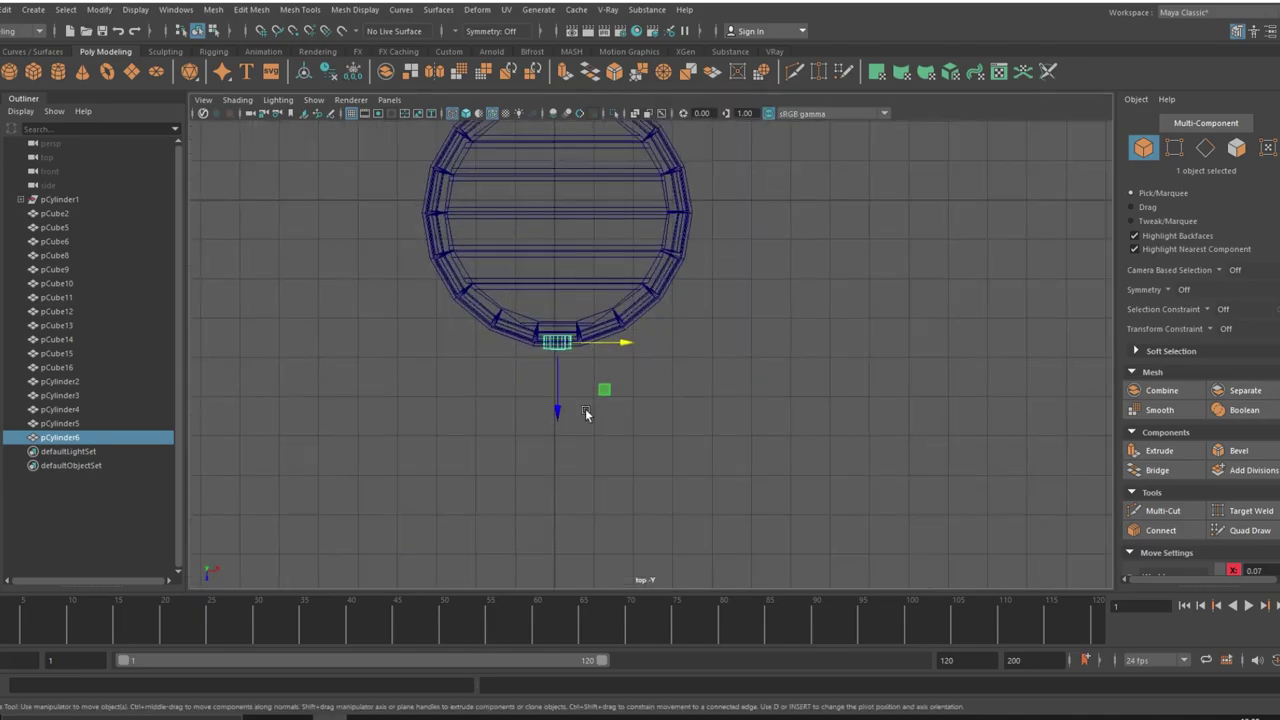
left_click(551, 413)
key("ctrl+a")
key("ctrl+a")
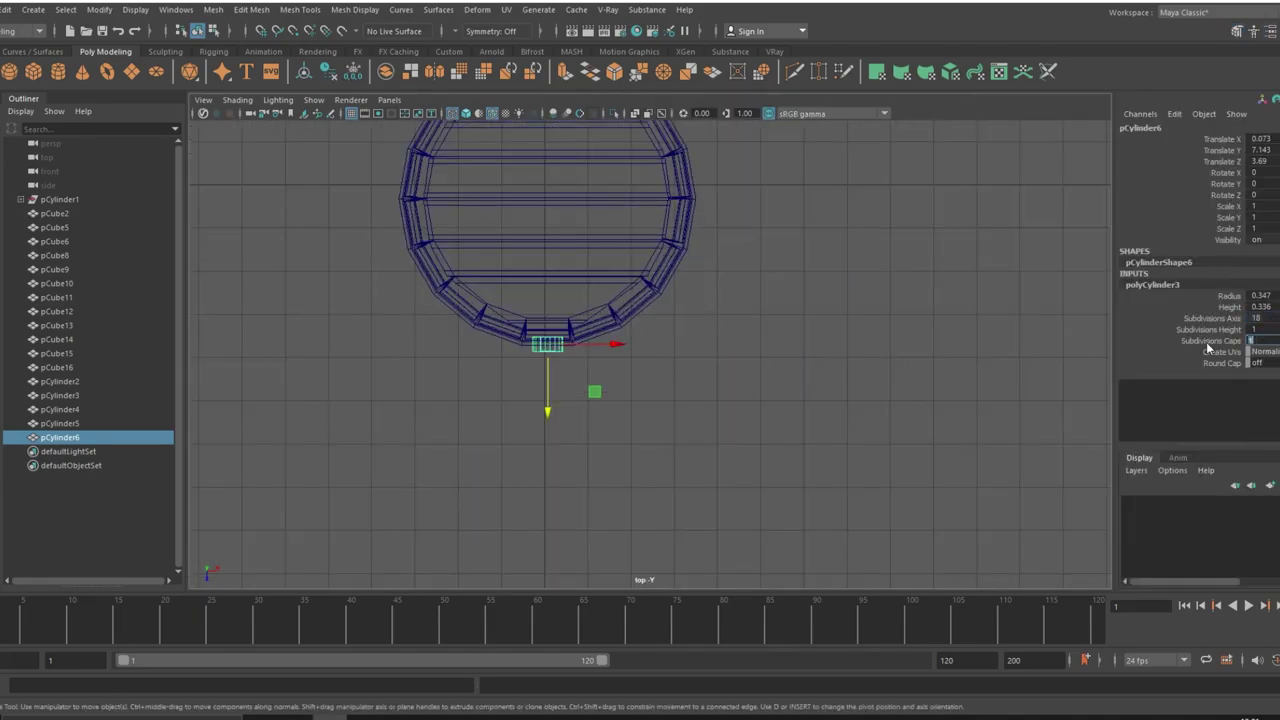
key("Return")
key("space")
key("space")
left_click_drag(879, 368, 891, 396, "alt")
- Bevel pCylinder6's outer face with Fraction 1 and Segments 4 into a rounded head
right_click_drag(735, 293, 818, 272)
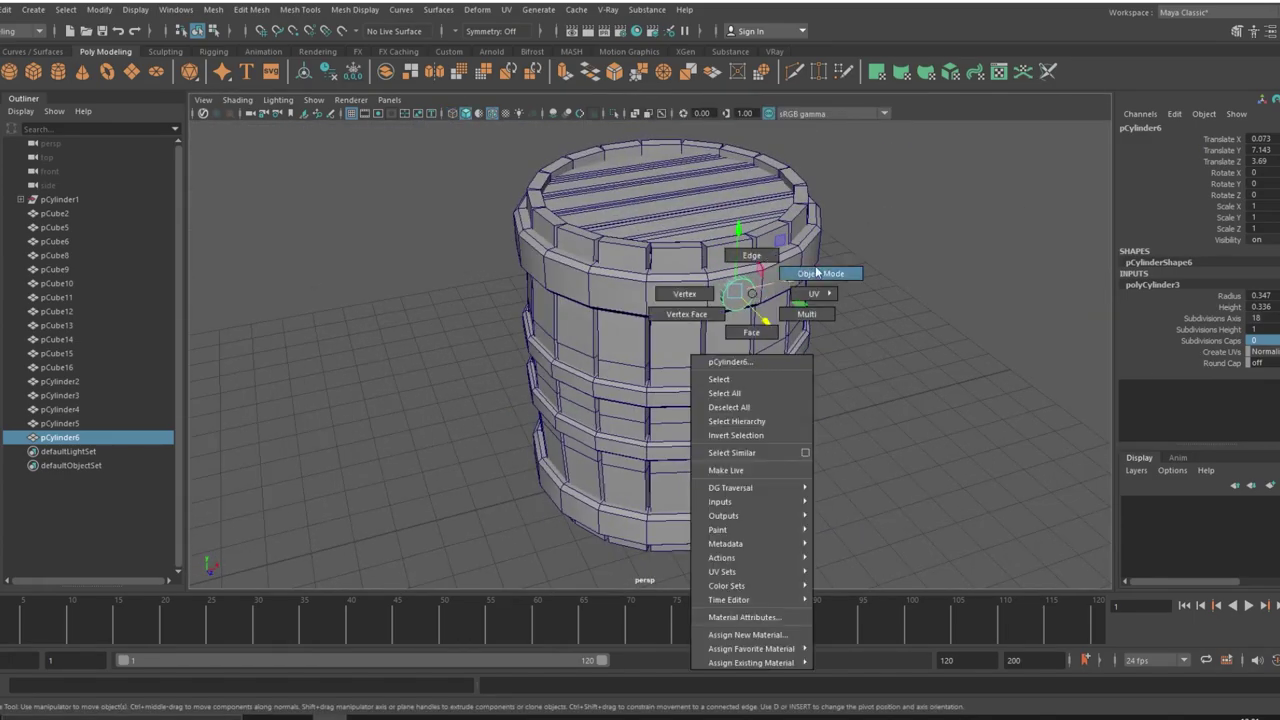
right_click_drag(742, 294, 806, 314)
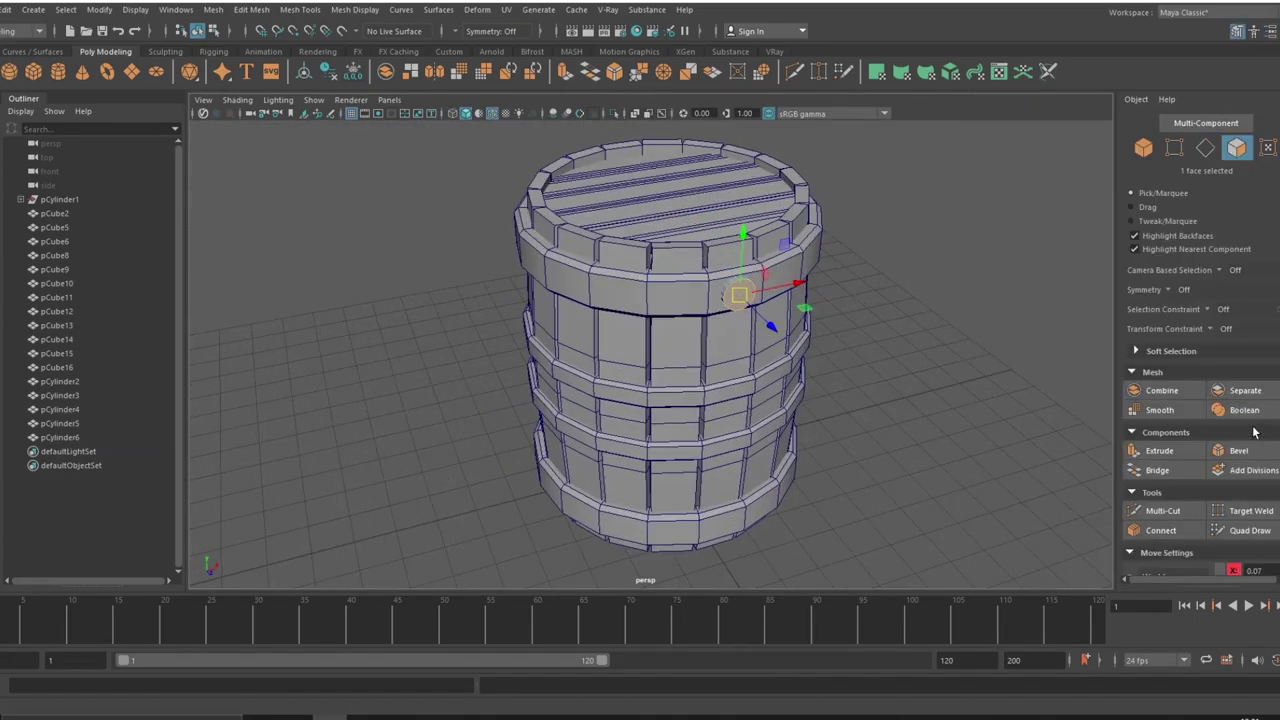
left_click(1238, 450)
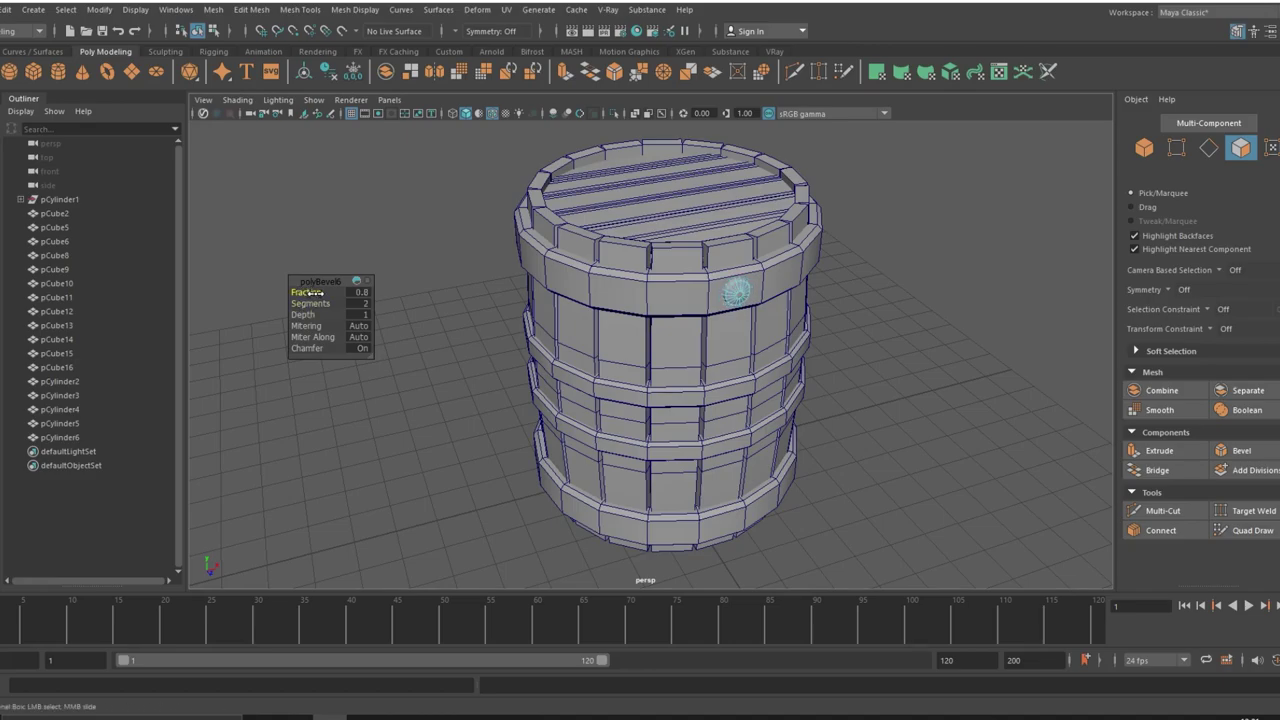
mouse_move(585, 353)
left_mouse_down("alt")
mouse_move(950, 346)
mouse_move(600, 380)
left_mouse_up("alt")
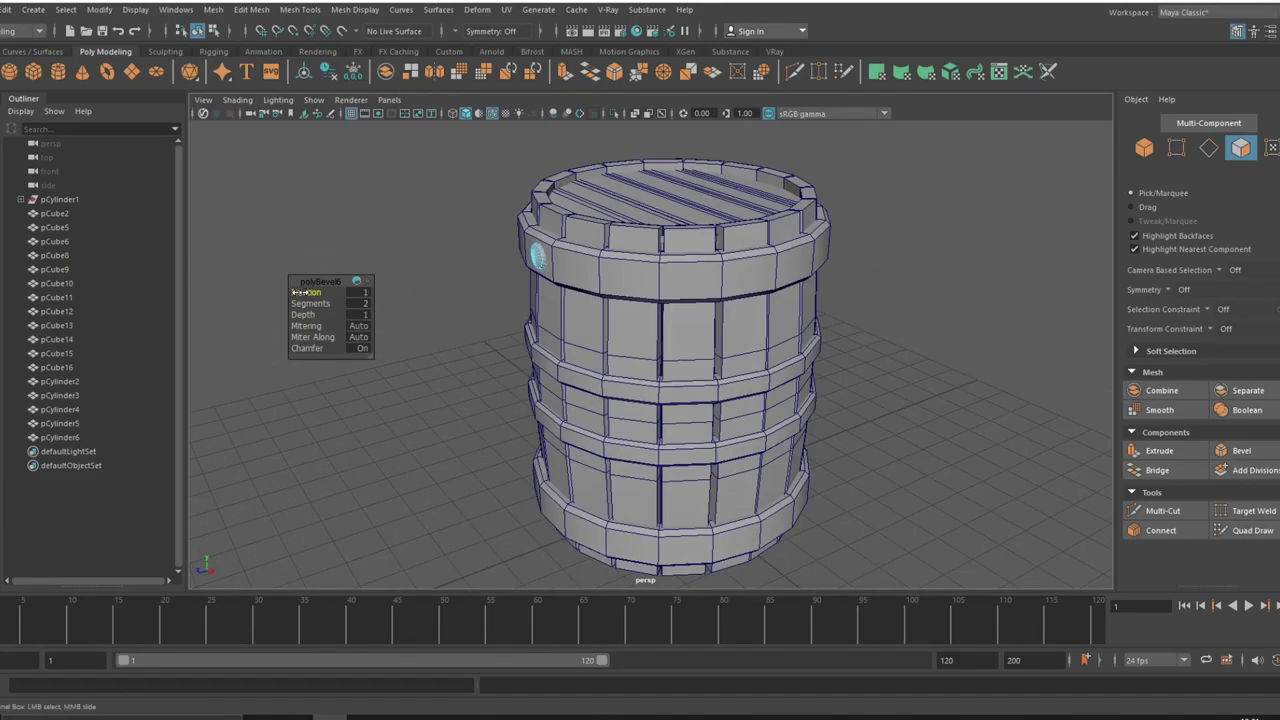
mouse_move(470, 400)
left_mouse_down("alt")
mouse_move(531, 386)
mouse_move(453, 393)
left_mouse_up("alt")
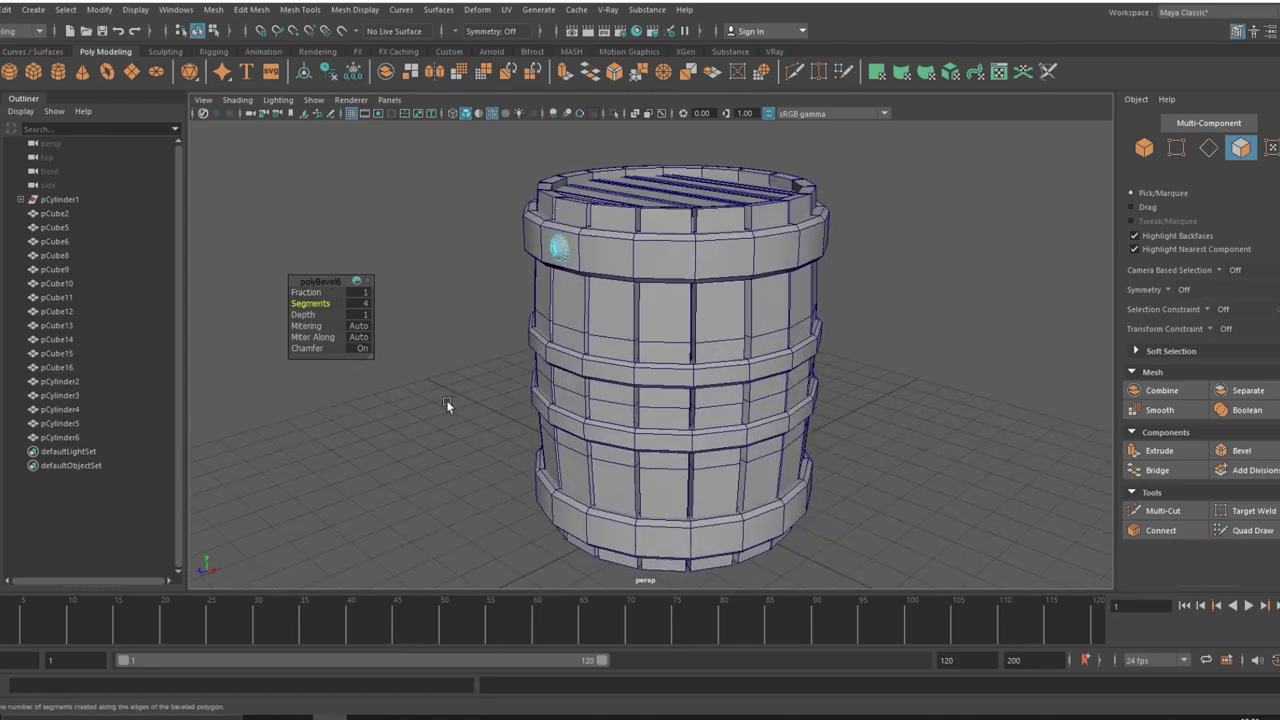
left_click_drag(446, 400, 403, 331, "alt")
left_click(752, 255)
- Move the rivet's pivot to the barrel's centre in the top view
key("w")
key("space")
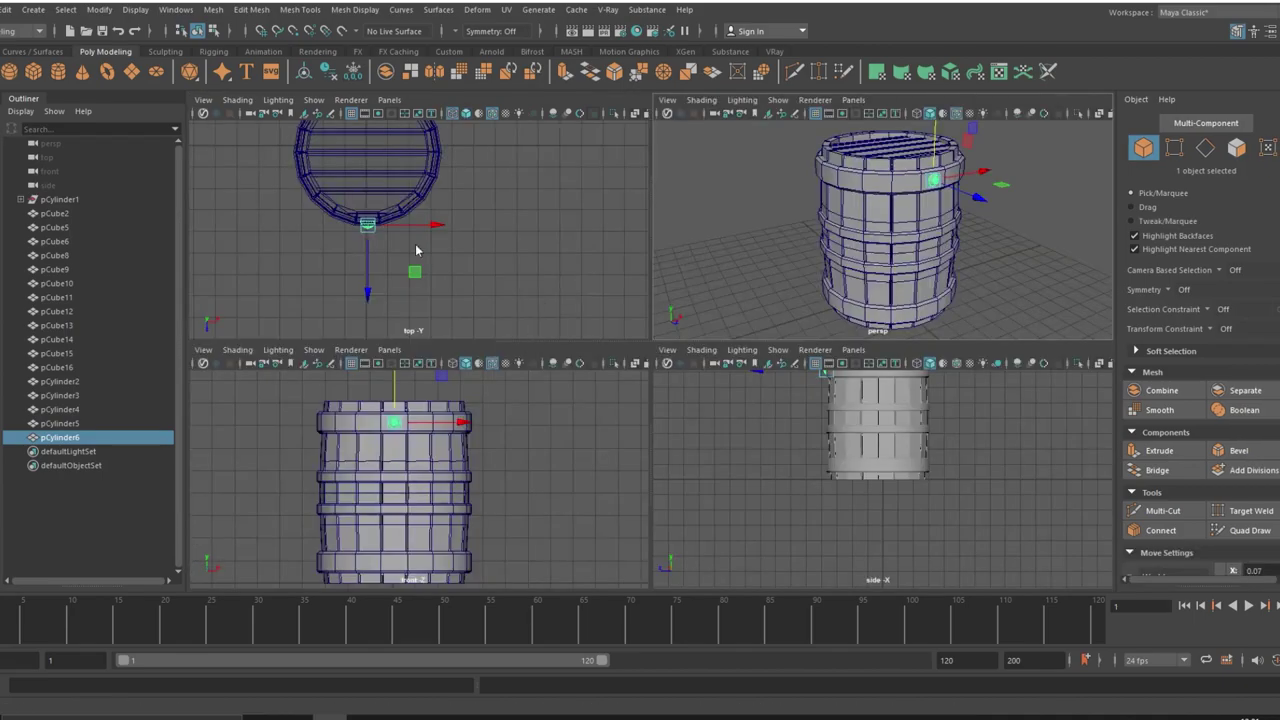
key("space")
key("space")
key("space")
key("d")
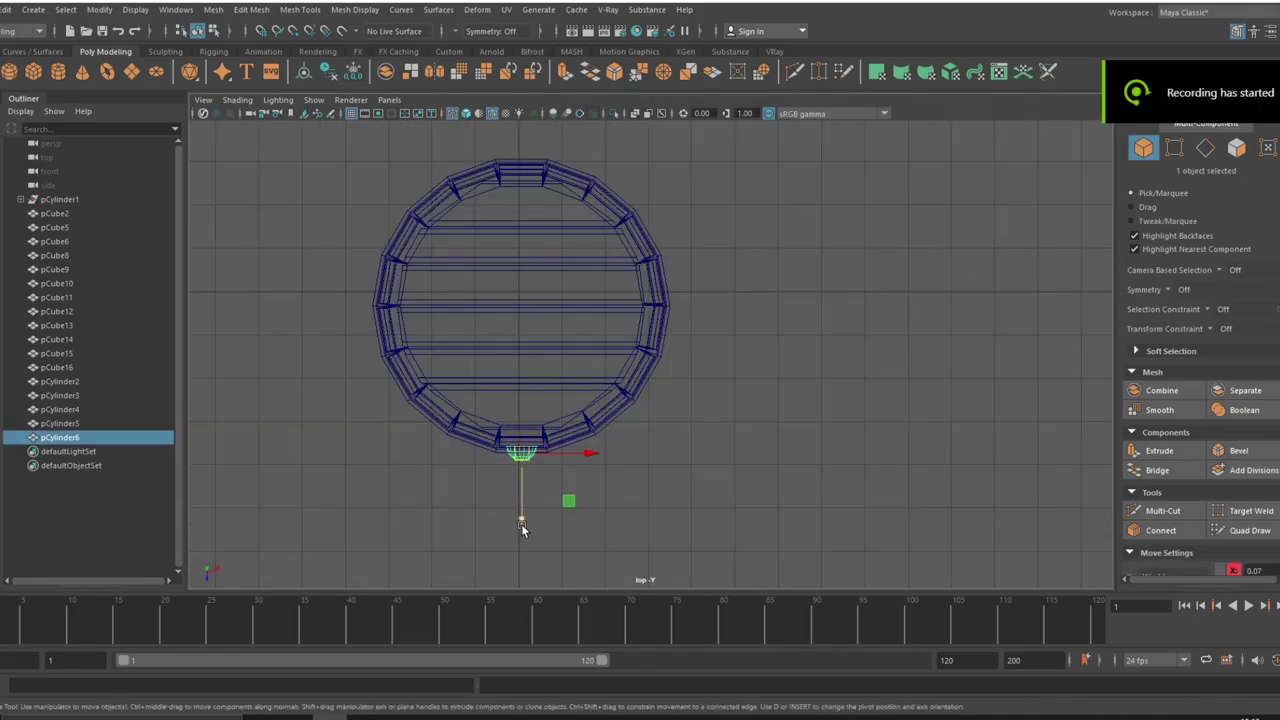
left_click_drag(522, 458, 518, 316)
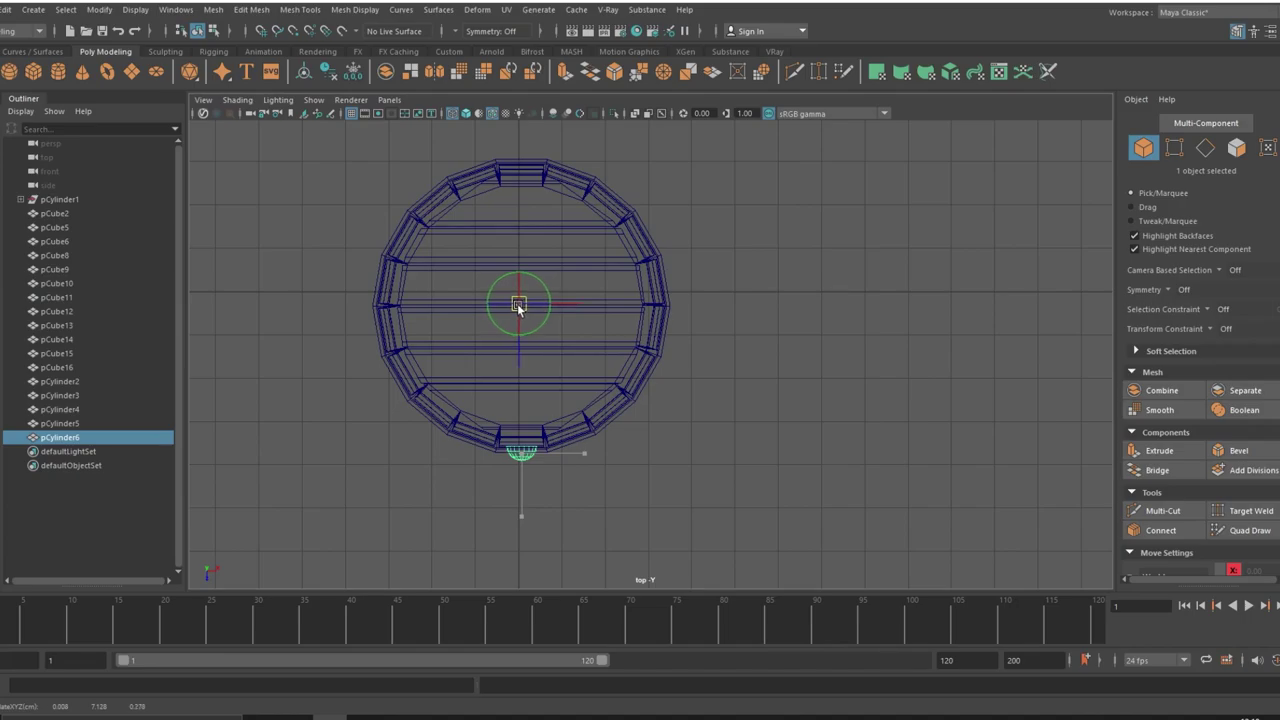
key("d")
- Rotate-clone the rivet around the hoop at Rotate Y 20, 40 and 60 degrees
key("e")
left_click_drag(550, 277, 571, 270, "shift")
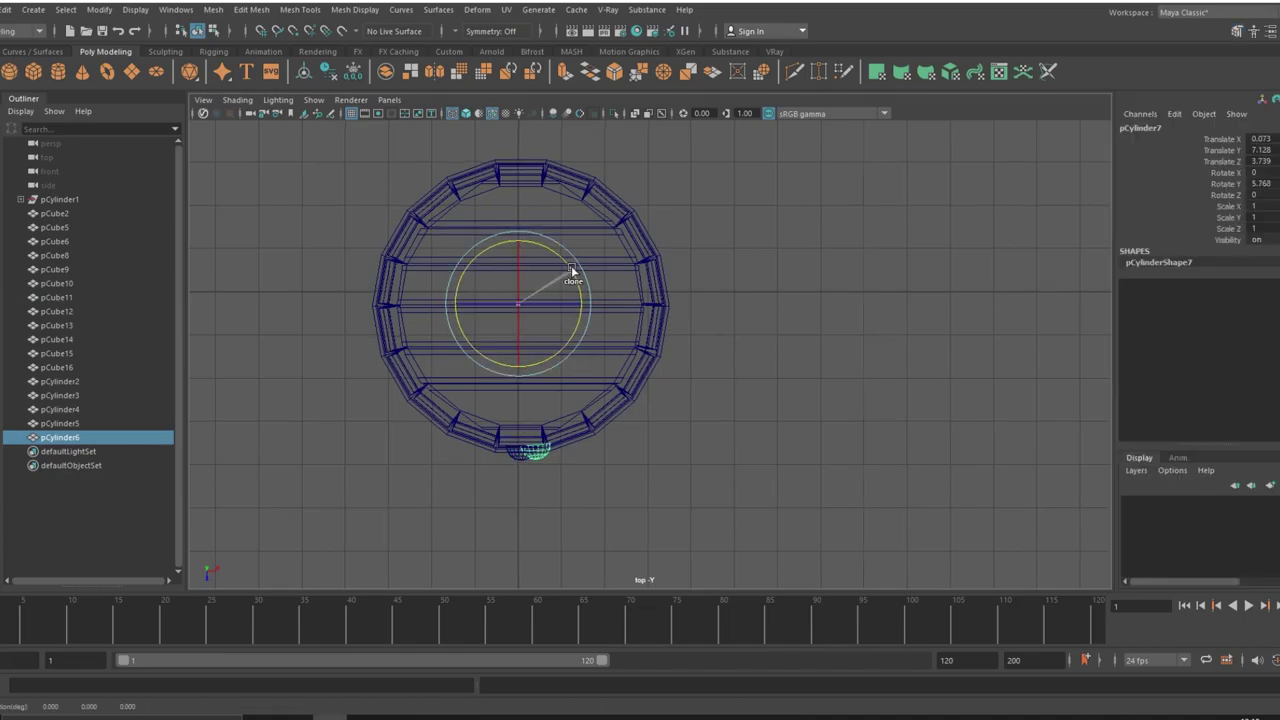
left_click(1260, 184)
type("20")
key("Return")
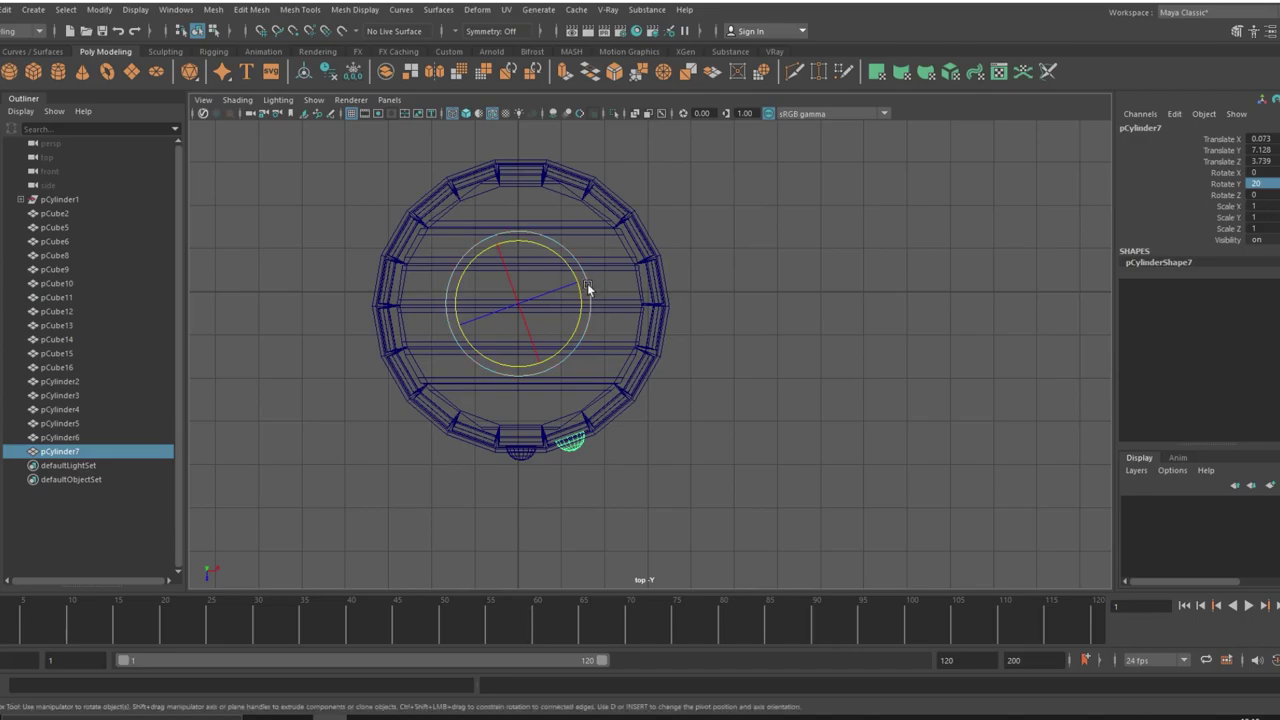
key("shift+d")
key("Return")
left_click_drag(551, 251, 535, 246, "shift")
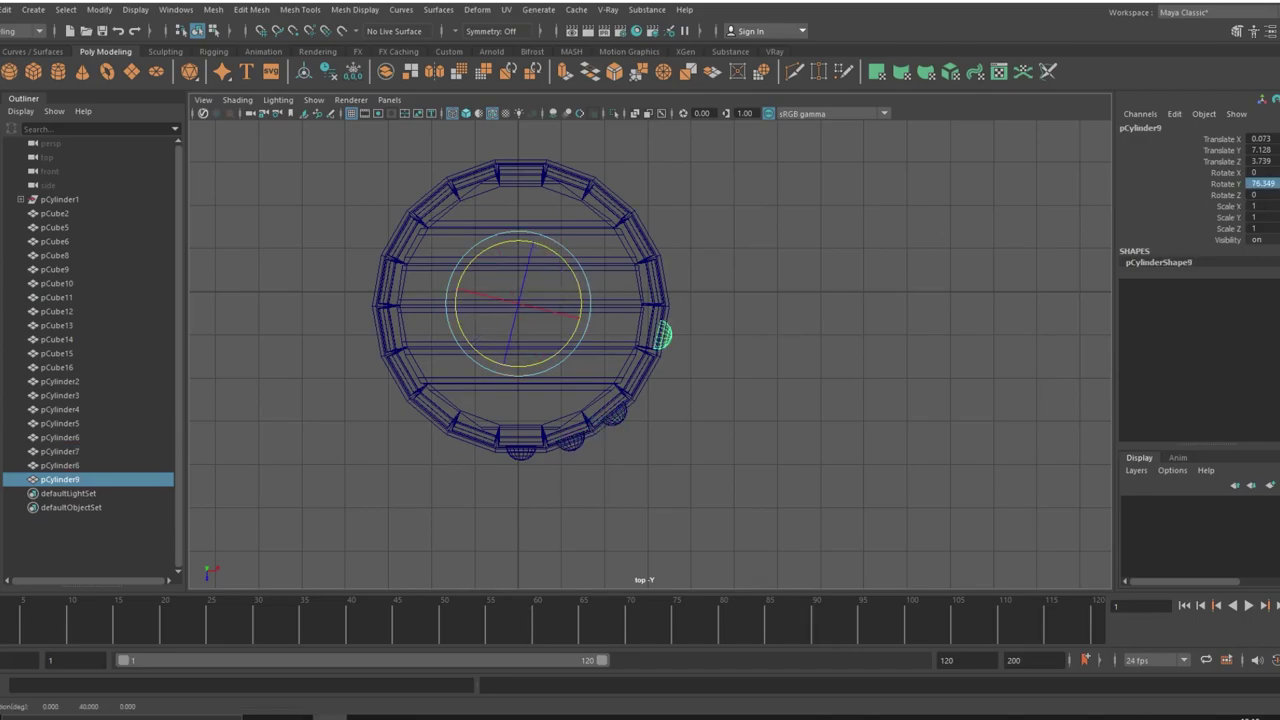
key("Return")
- Continue cloning rivets at 80, 100, 120 degrees and onward to complete the ring
key("shift+d")
type("80")
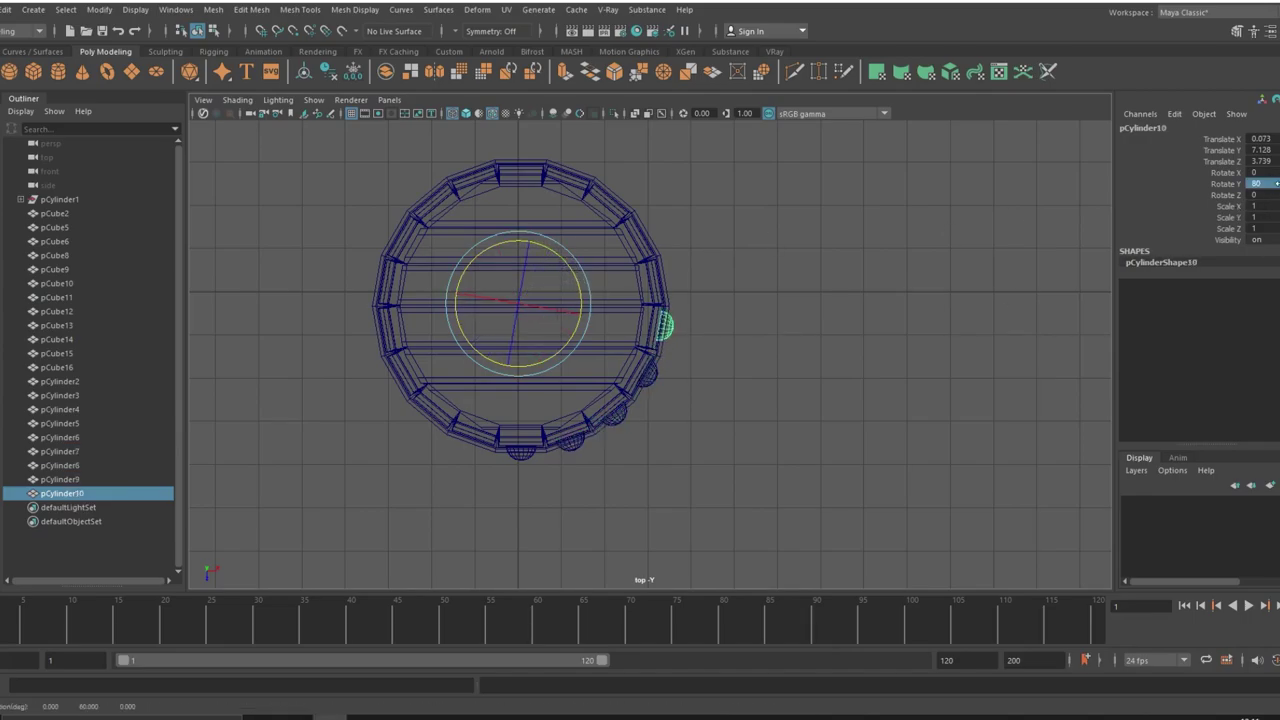
key("Return")
mouse_move(494, 280)
left_mouse_down("shift")
mouse_move(480, 300)
mouse_move(480, 285)
left_mouse_up("shift")
key("Return")
type("0")
key("Return")
left_click_drag(551, 263, 535, 290, "shift")
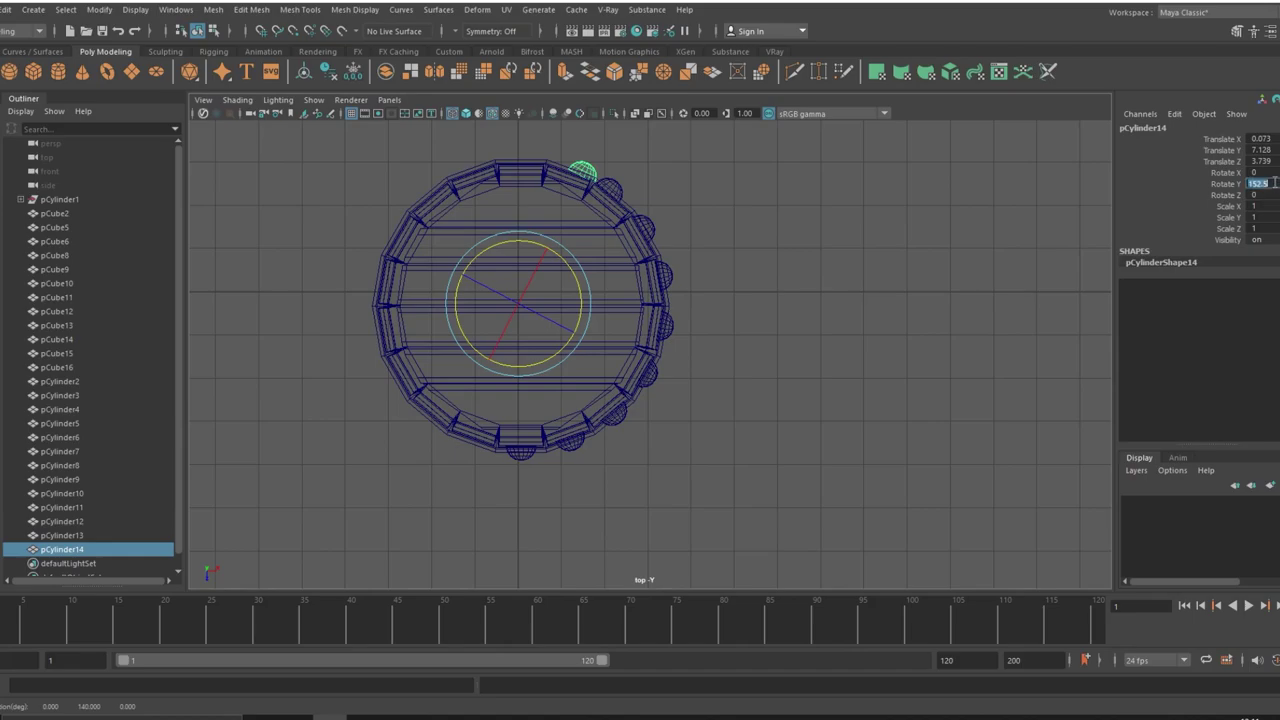
left_click_drag(568, 272, 548, 258, "shift")
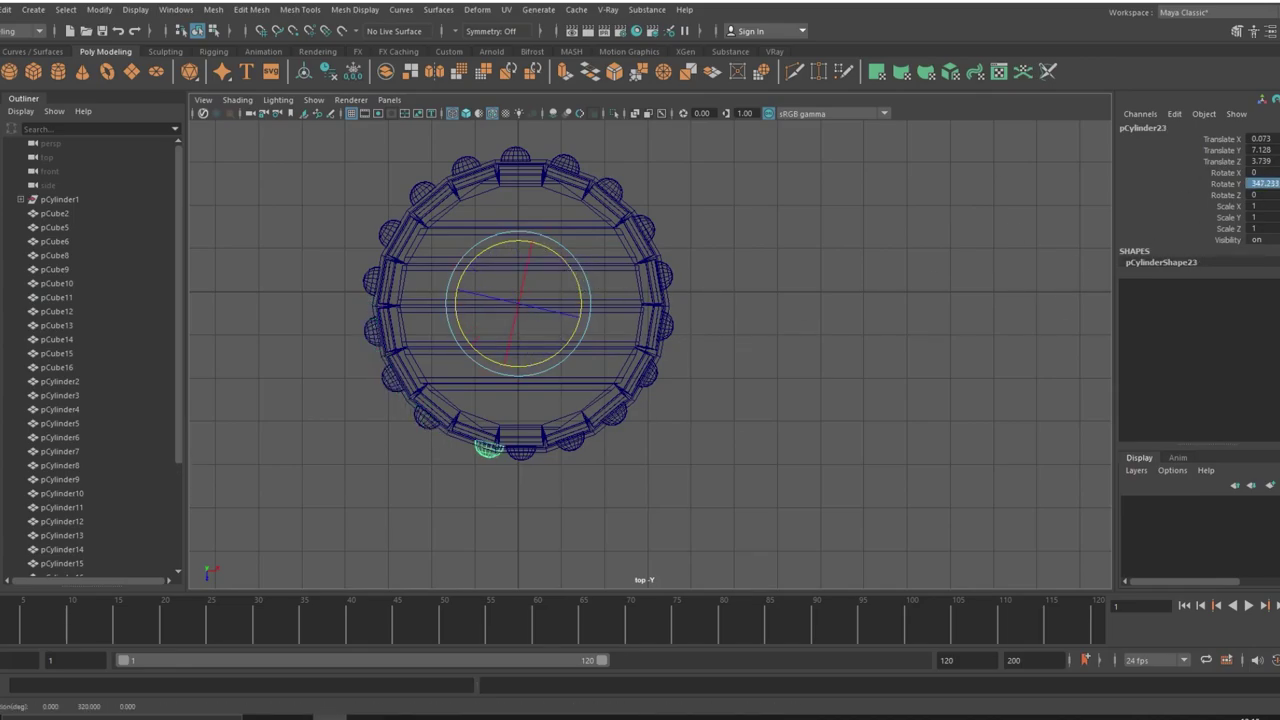
left_click(528, 482)
- Select top-hoop studs such as pCylinder13 and inspect them from the other views
left_click(618, 424)
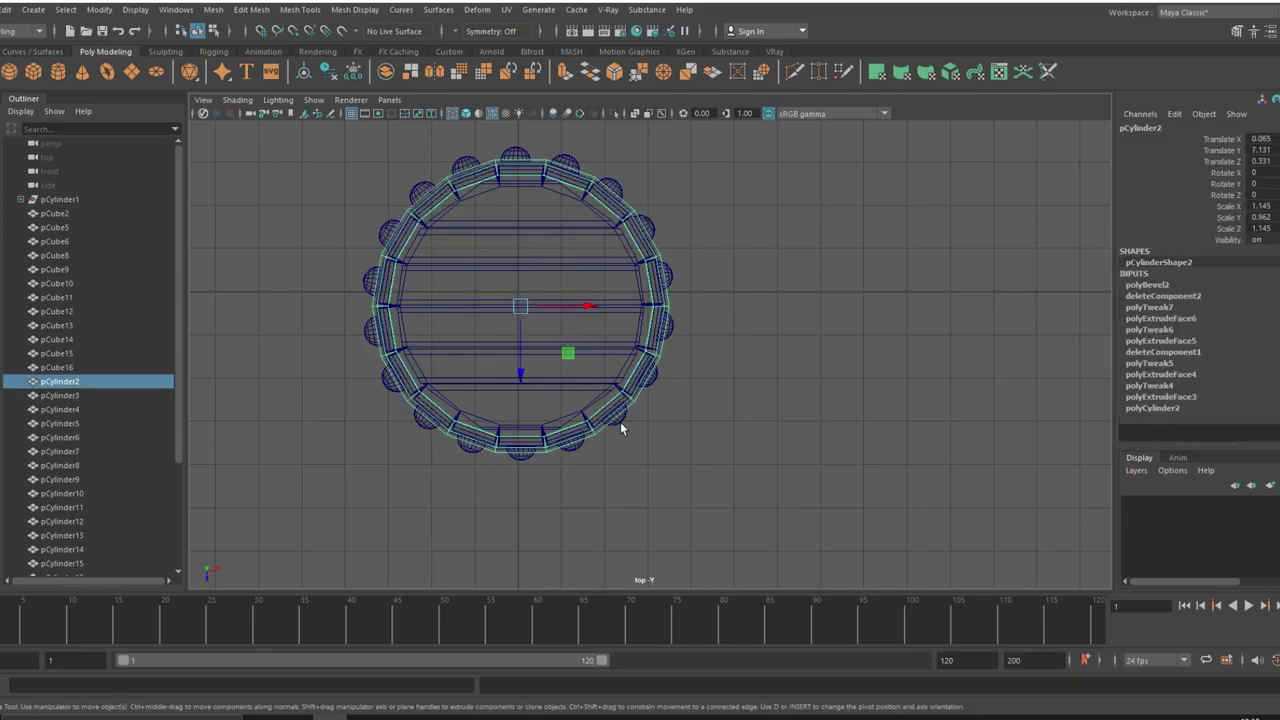
left_click(647, 375)
left_click(538, 452)
key("space")
key("space")
left_click(780, 344)
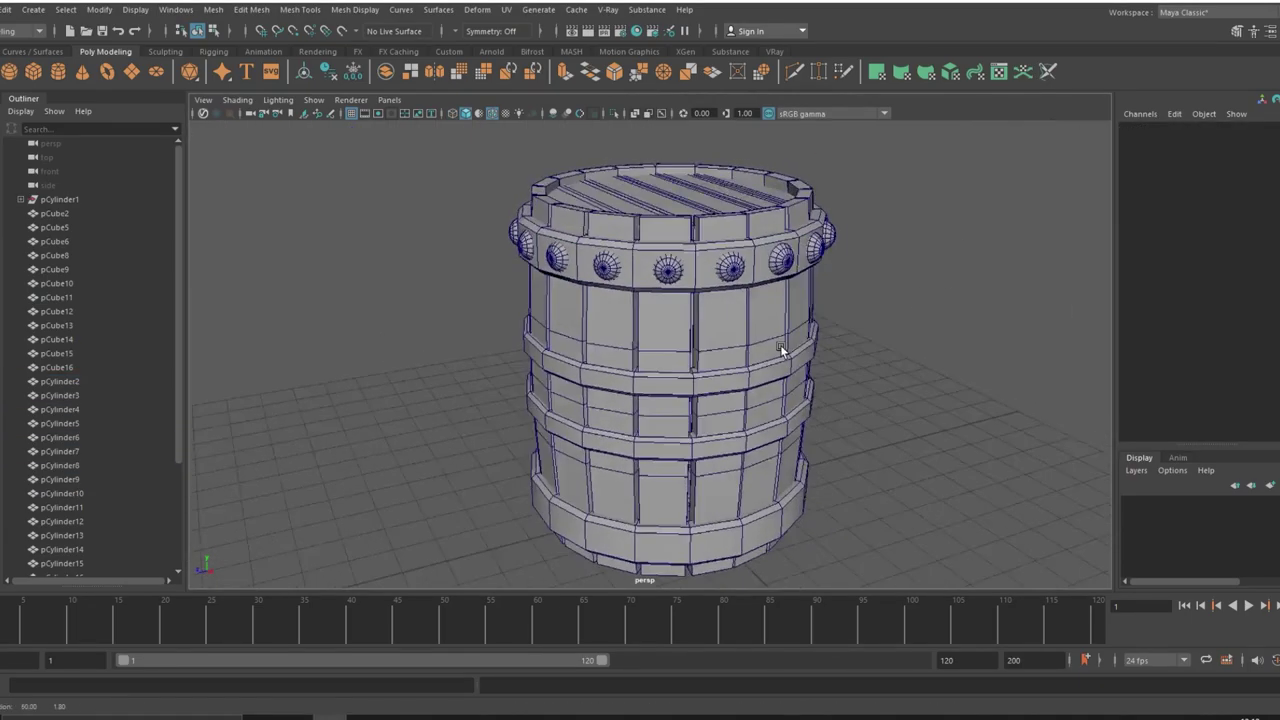
mouse_move(780, 344)
left_mouse_down("alt")
mouse_move(421, 359)
mouse_move(495, 334)
mouse_move(600, 260)
mouse_move(1023, 371)
left_mouse_up("alt")
left_click(640, 231)
left_click(598, 230)
key("space")
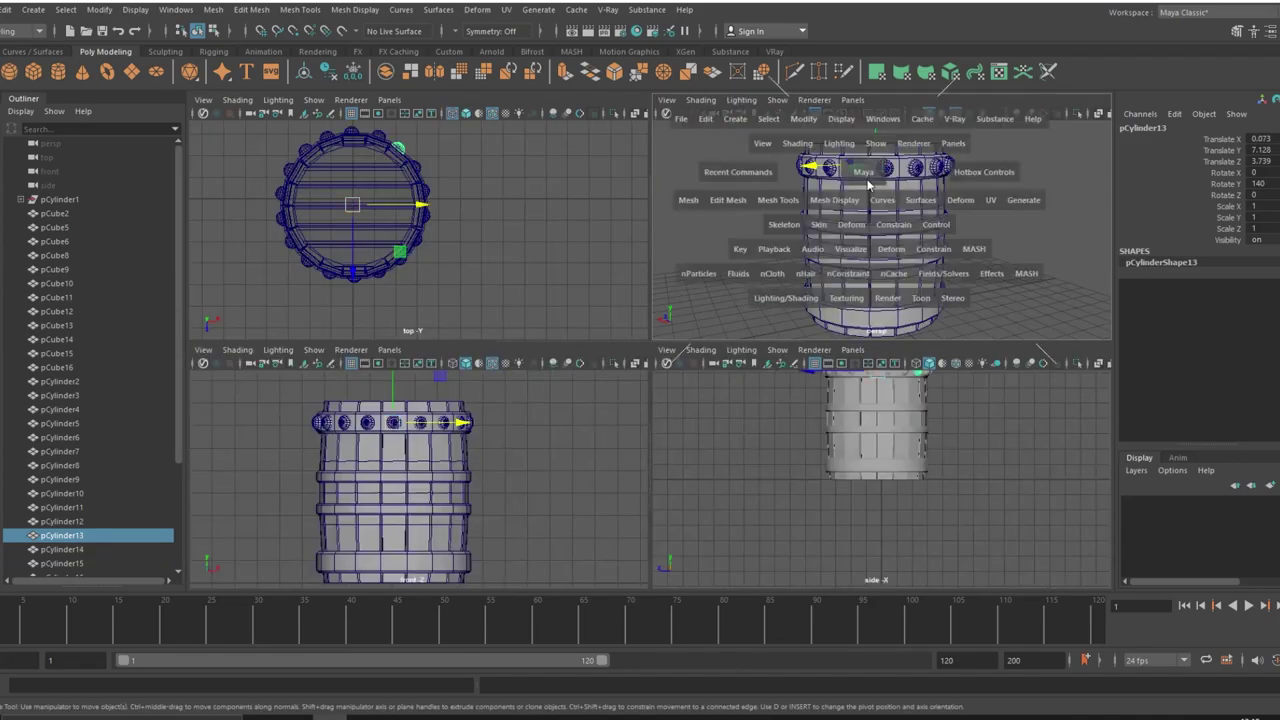
key("space")
mouse_move(695, 304)
left_mouse_down("alt")
mouse_move(586, 226)
mouse_move(950, 332)
mouse_move(877, 371)
mouse_move(737, 363)
mouse_move(774, 377)
left_mouse_up("alt")
- Undo the accidental stud move and correct stud Y rotations, e.g. pCylinder9 at 58, pCylinder8 at 38
key("ctrl+z")
key("ctrl+z")
key("e")
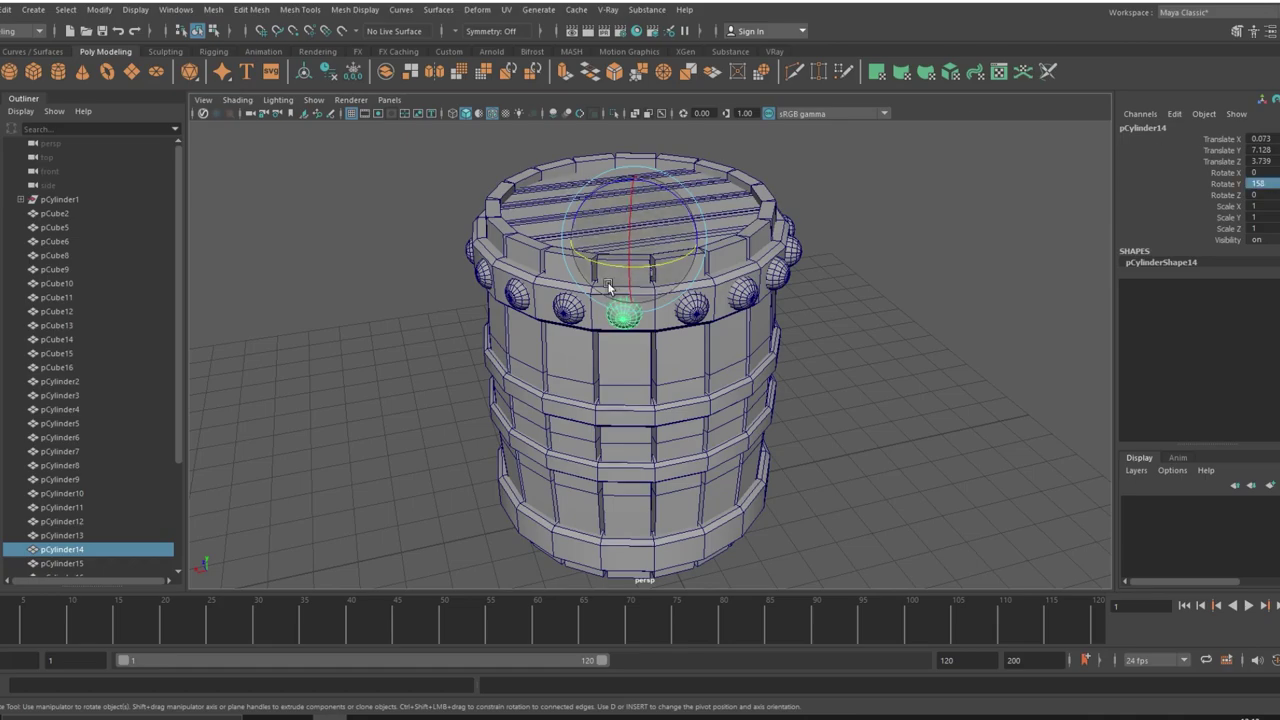
key("ctrl+z")
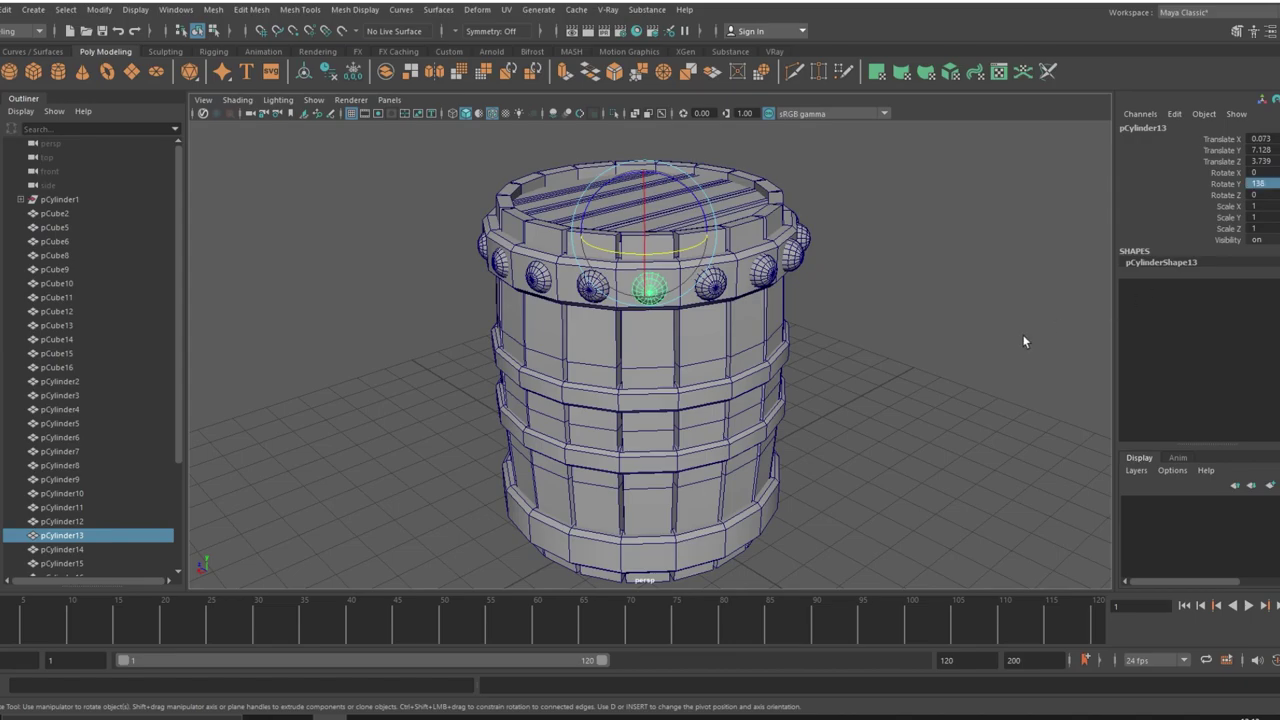
key("ctrl+z")
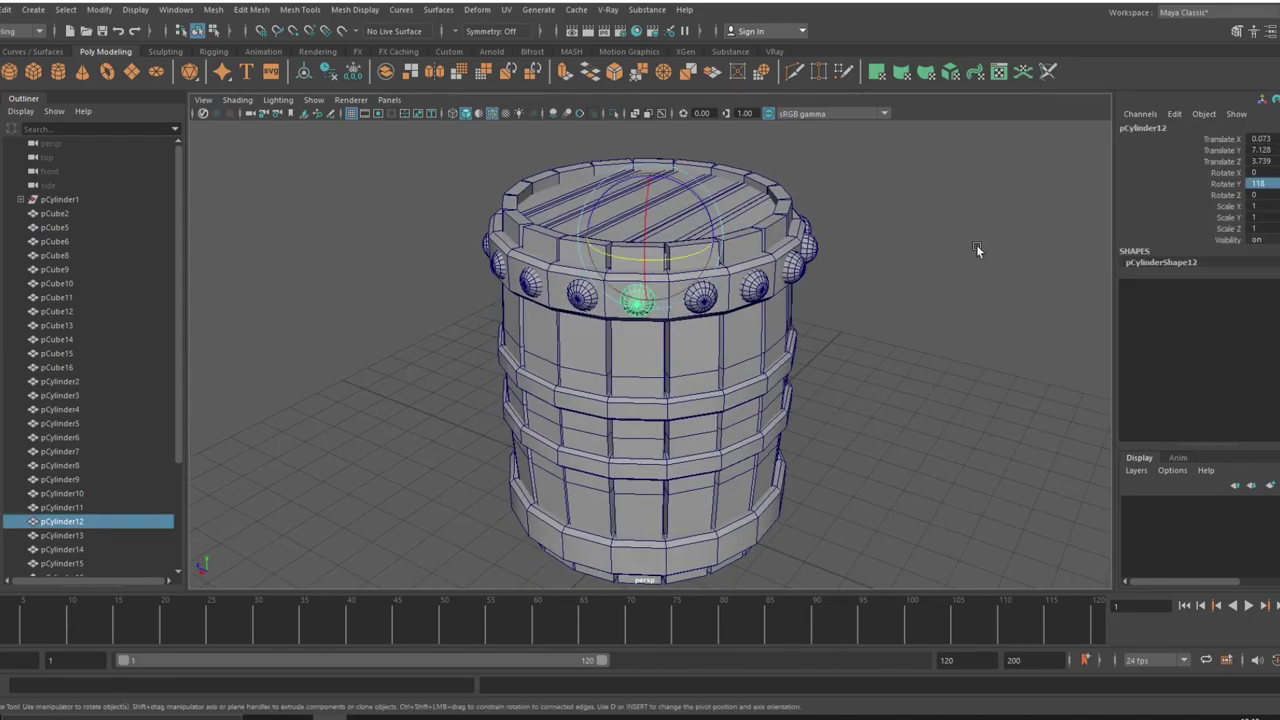
key("ctrl+z")
key("ctrl+z")
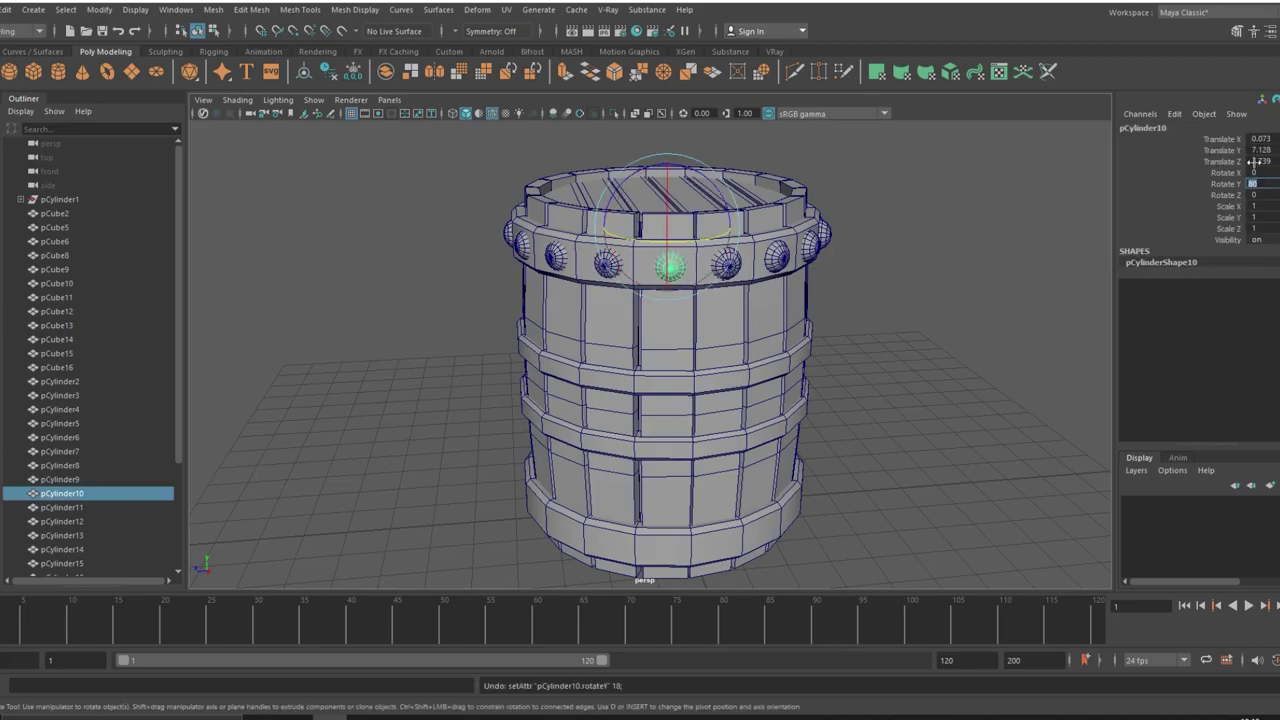
key("ctrl+z")
key("ctrl+z")
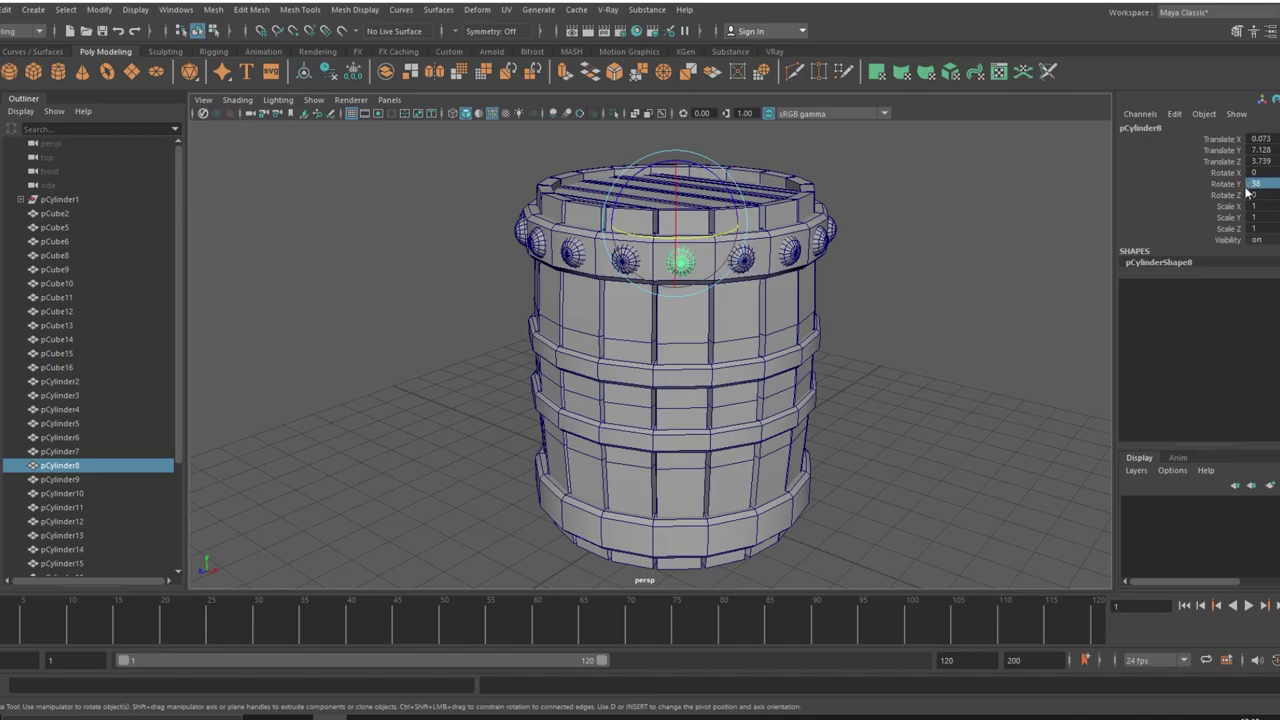
- Undo back to stud pCylinder18, then check the ring looking straight down on the barrel top
left_click(941, 331)
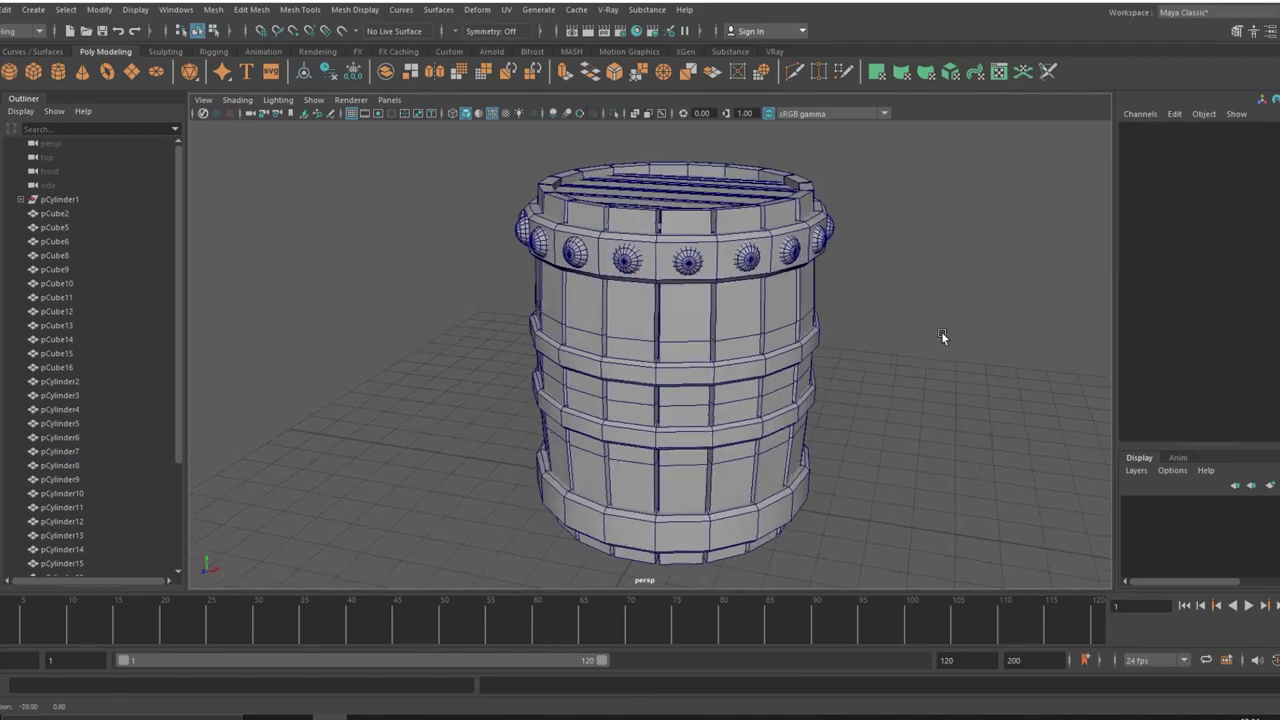
mouse_move(941, 331)
left_mouse_down("alt")
mouse_move(853, 329)
mouse_move(923, 326)
mouse_move(908, 366)
left_mouse_up("alt")
left_click(672, 272)
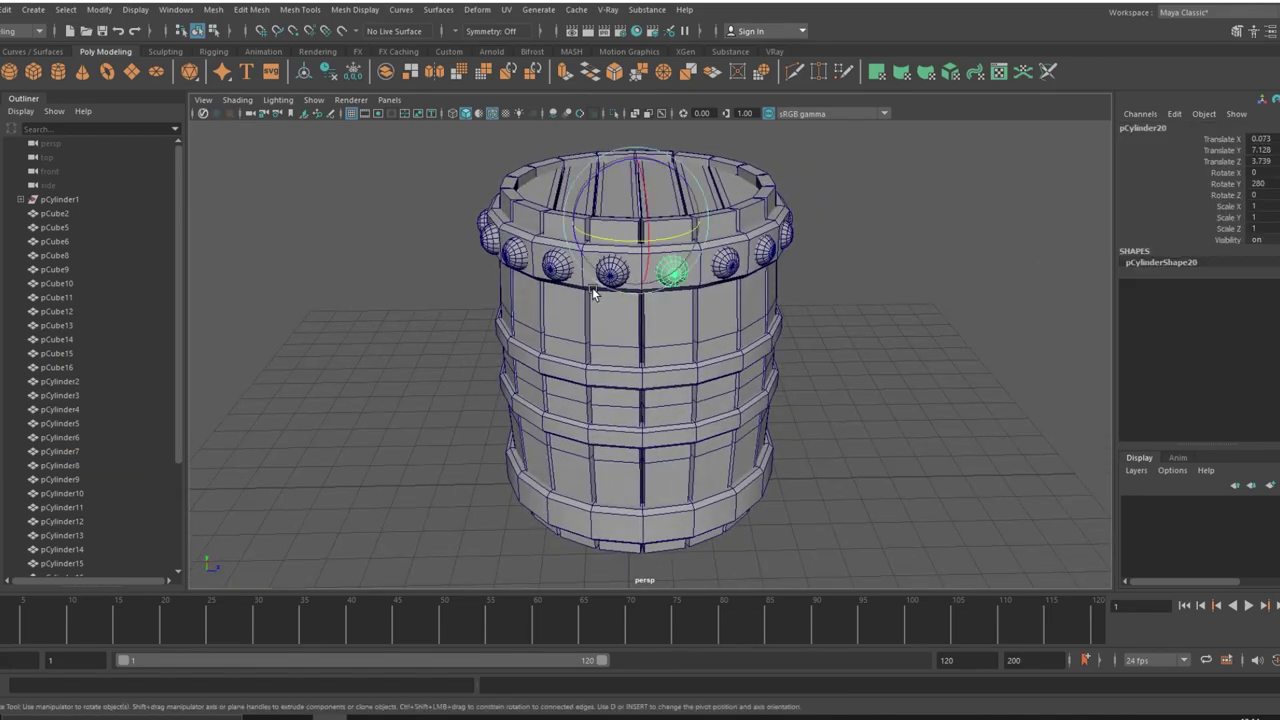
key("ctrl+z")
key("ctrl+z")
key("ctrl+z")
key("ctrl+z")
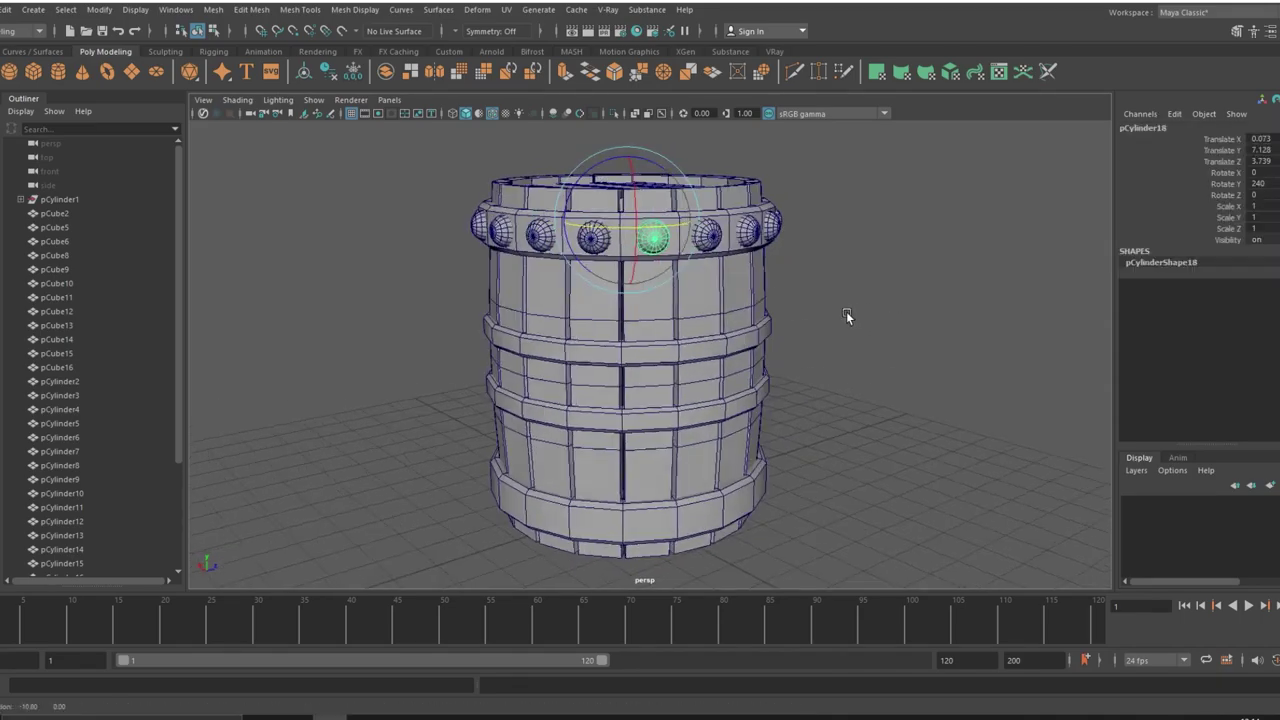
key("ctrl+z")
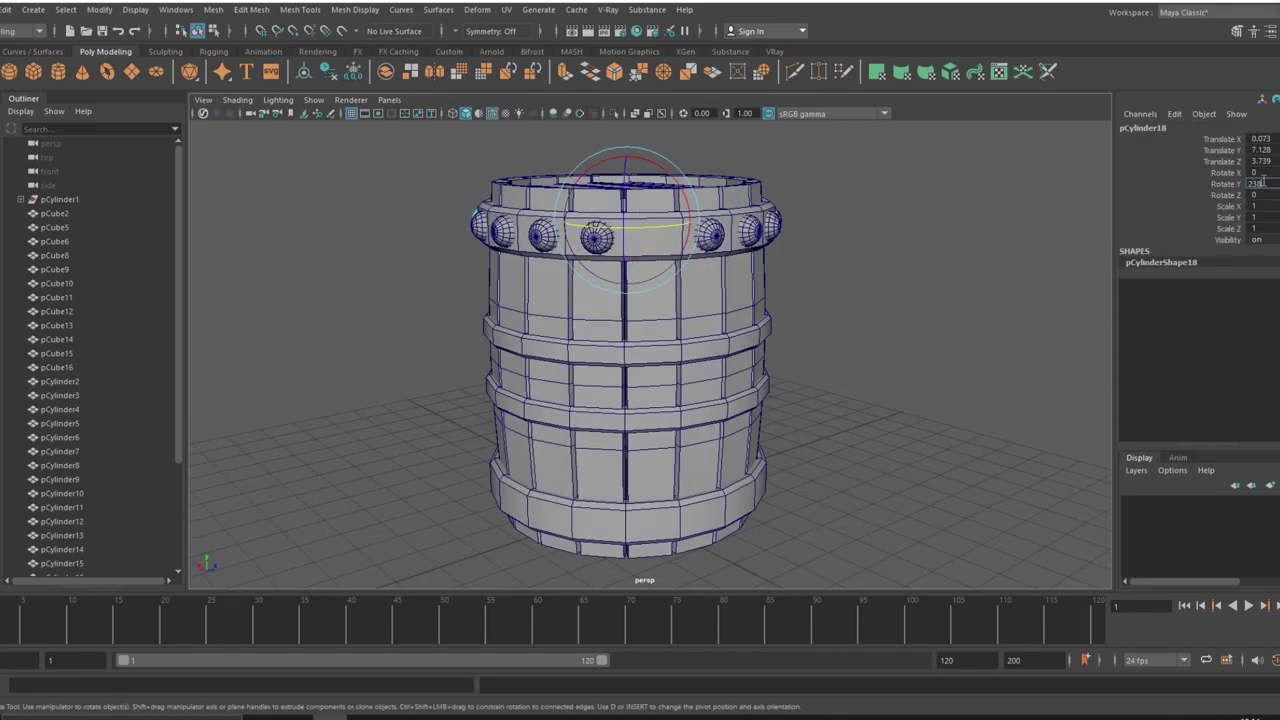
left_click(944, 363)
key("space")
key("space")
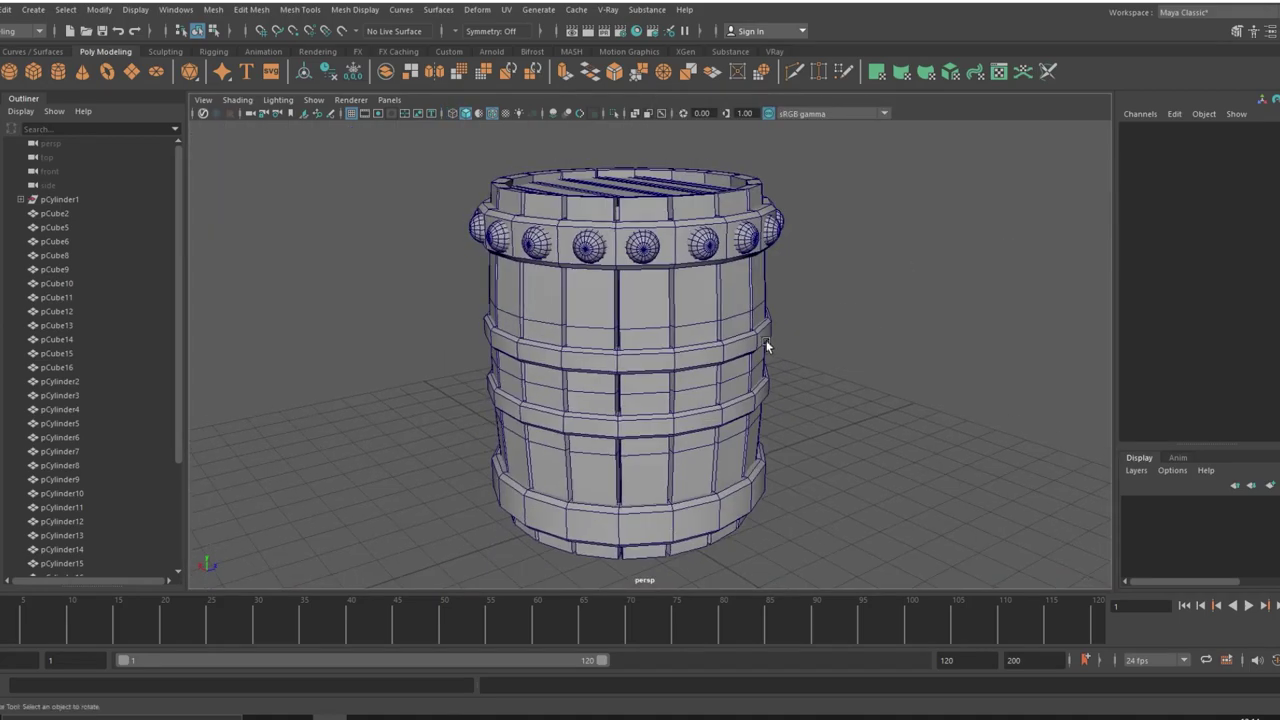
mouse_move(829, 337)
left_mouse_down()
mouse_move(711, 328)
mouse_move(641, 277)
left_mouse_up()
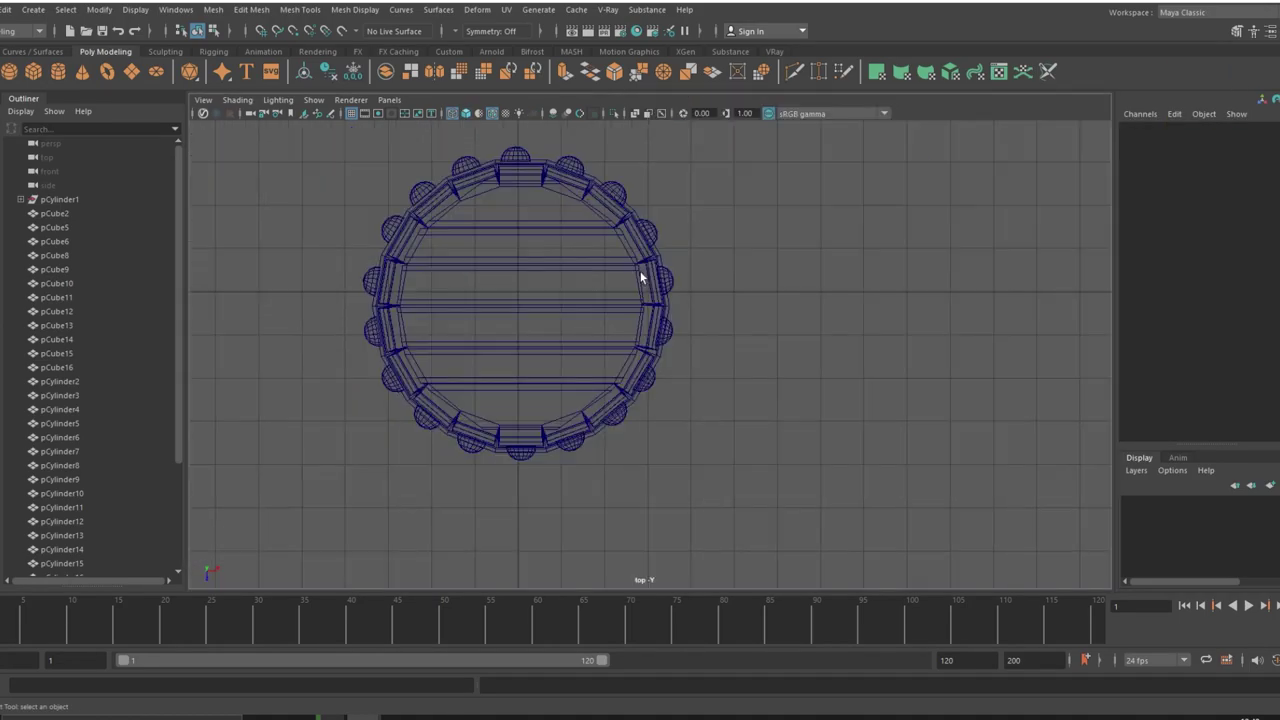
- Select three bottom studs on the rim and switch to the Rotate tool
left_click(669, 289)
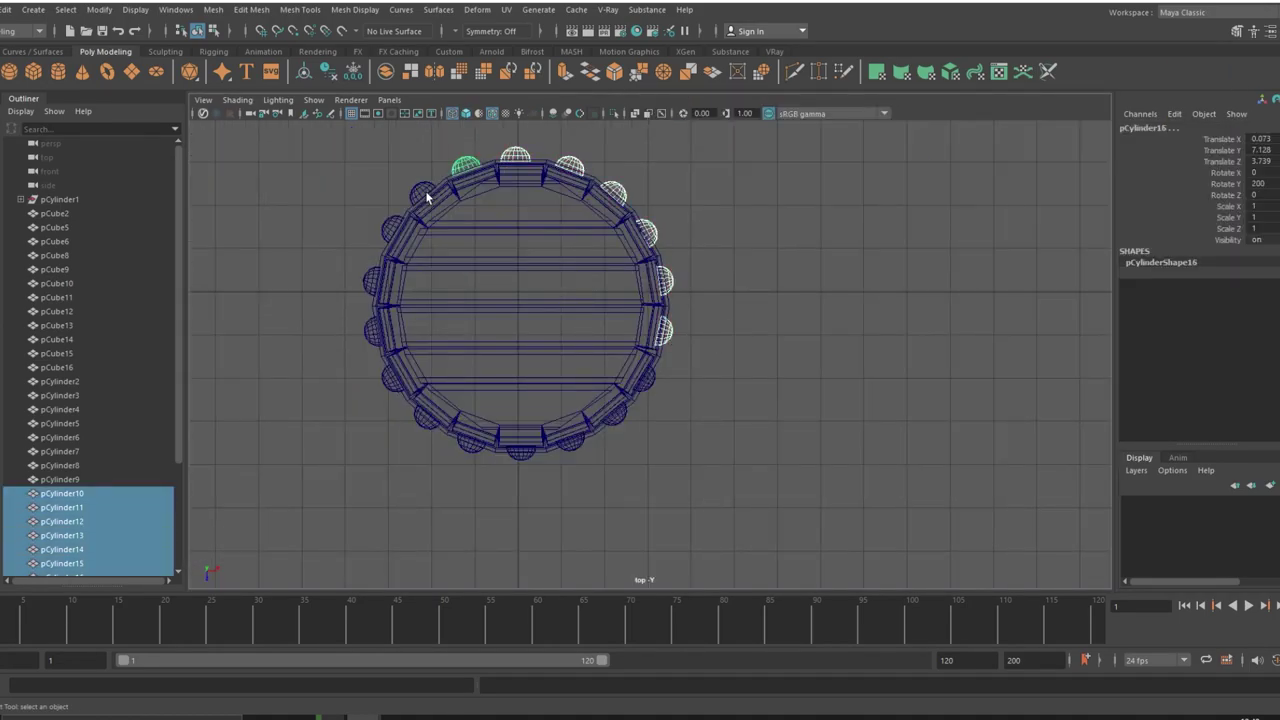
key("ctrl+z")
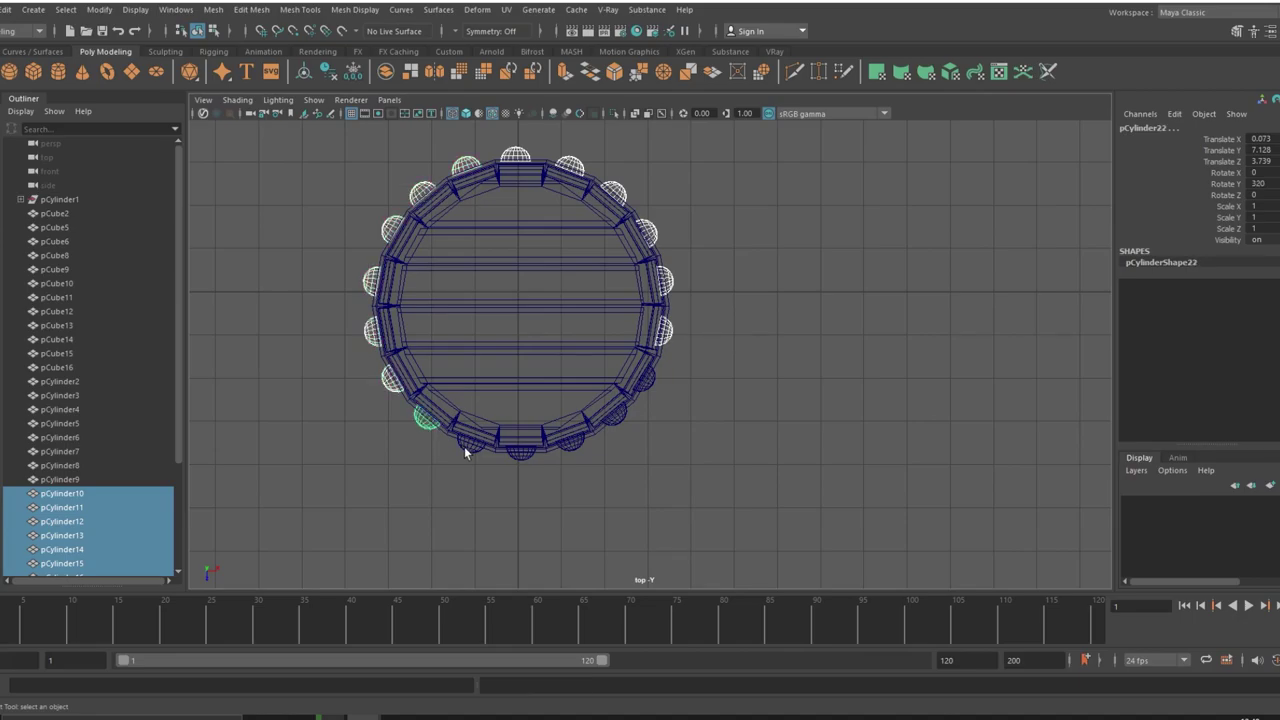
left_click(470, 445, "shift")
left_click(520, 450, "shift")
left_click(570, 444, "shift")
scroll(650, 378, "up", 5)
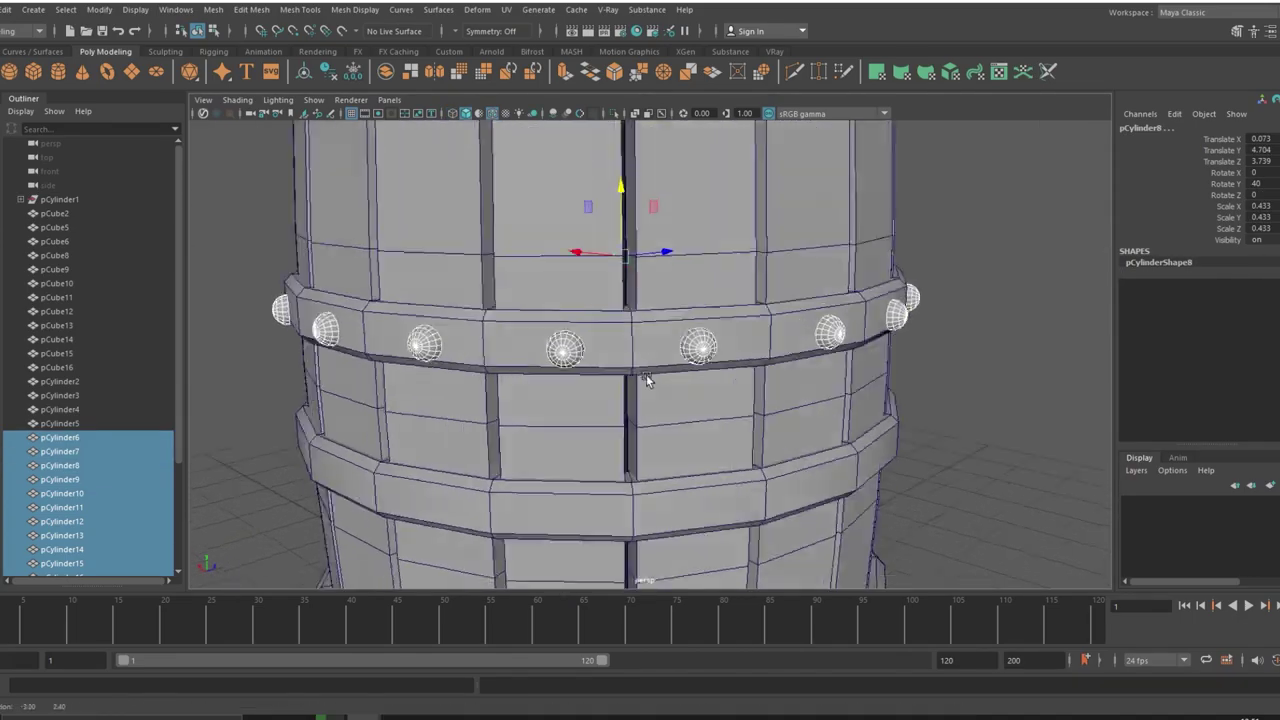
scroll(646, 374, "up", 3)
key("e")
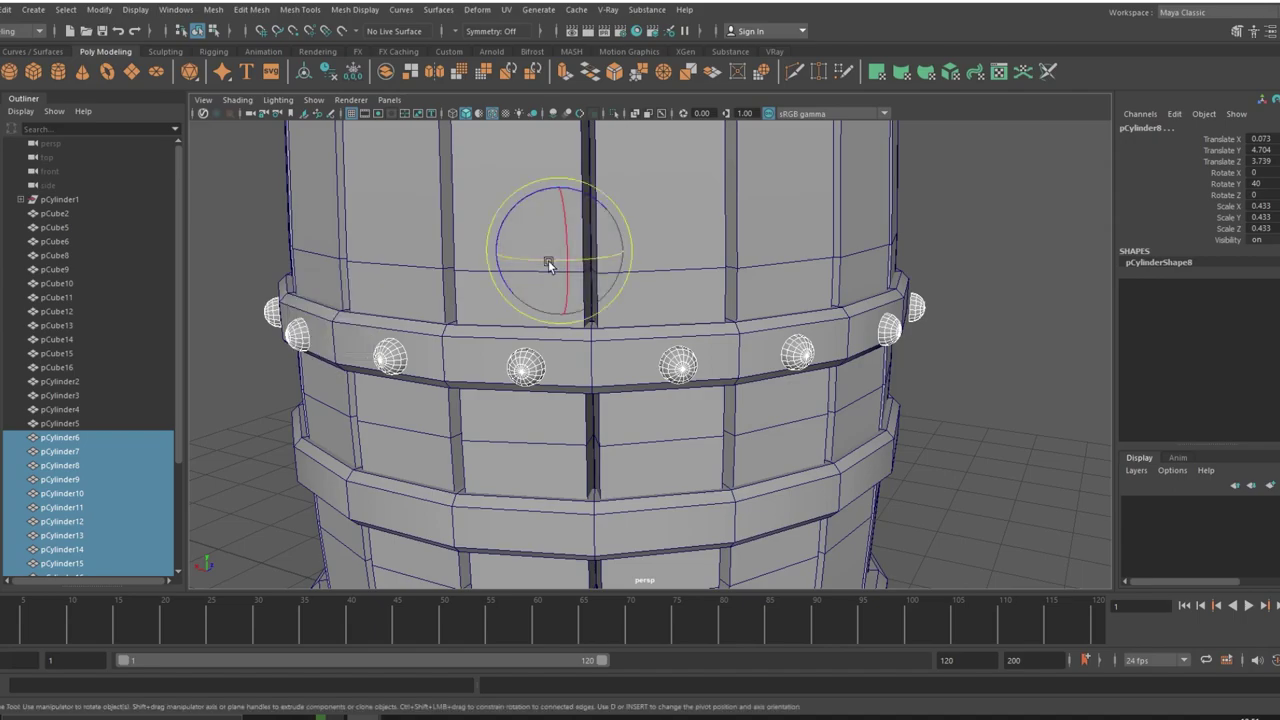
- Check the barrel in the four-view layout, keeping the stud selection
left_click(962, 420)
key("space")
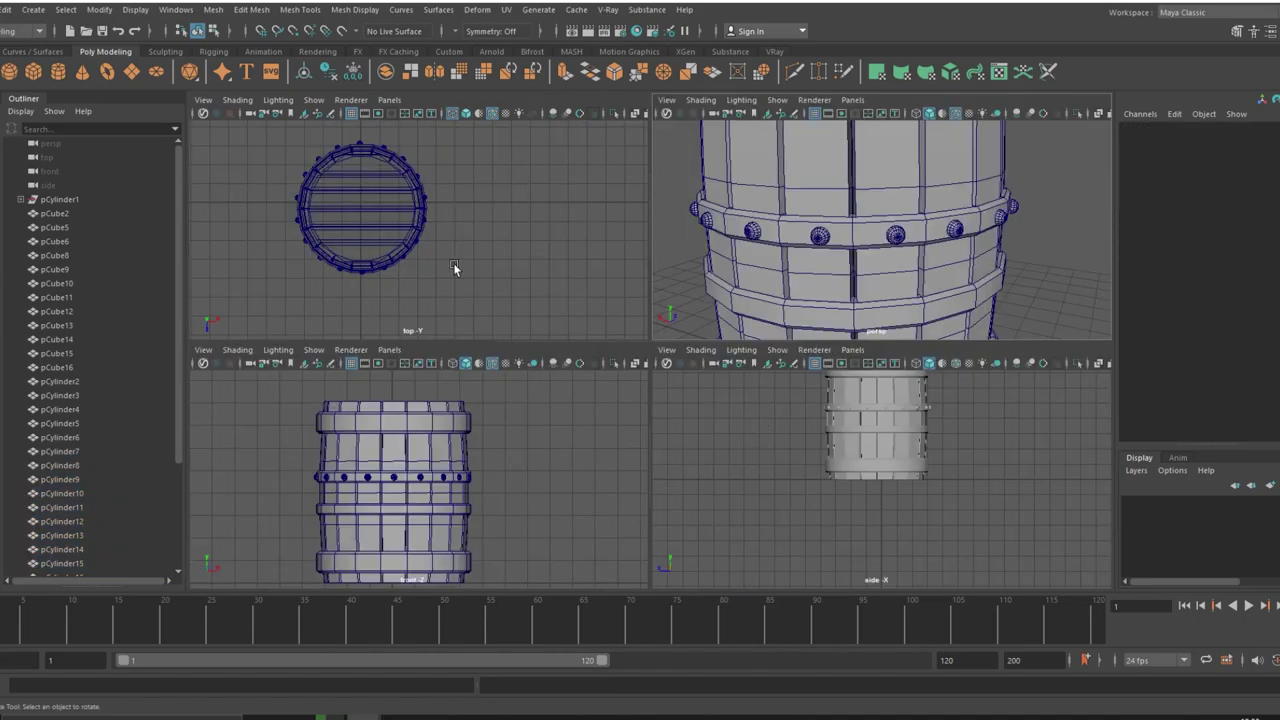
key("ctrl+z")
key("space")
scroll(835, 432, "down", 3)
- Frame side stud pCylinder18 and try pushing it onto the hoop face, undoing the vertical nudge
left_click(835, 432)
mouse_move(835, 432)
left_mouse_down("alt")
mouse_move(850, 400)
mouse_move(896, 400)
mouse_move(890, 385)
left_mouse_up("alt")
left_click(663, 371)
key("w")
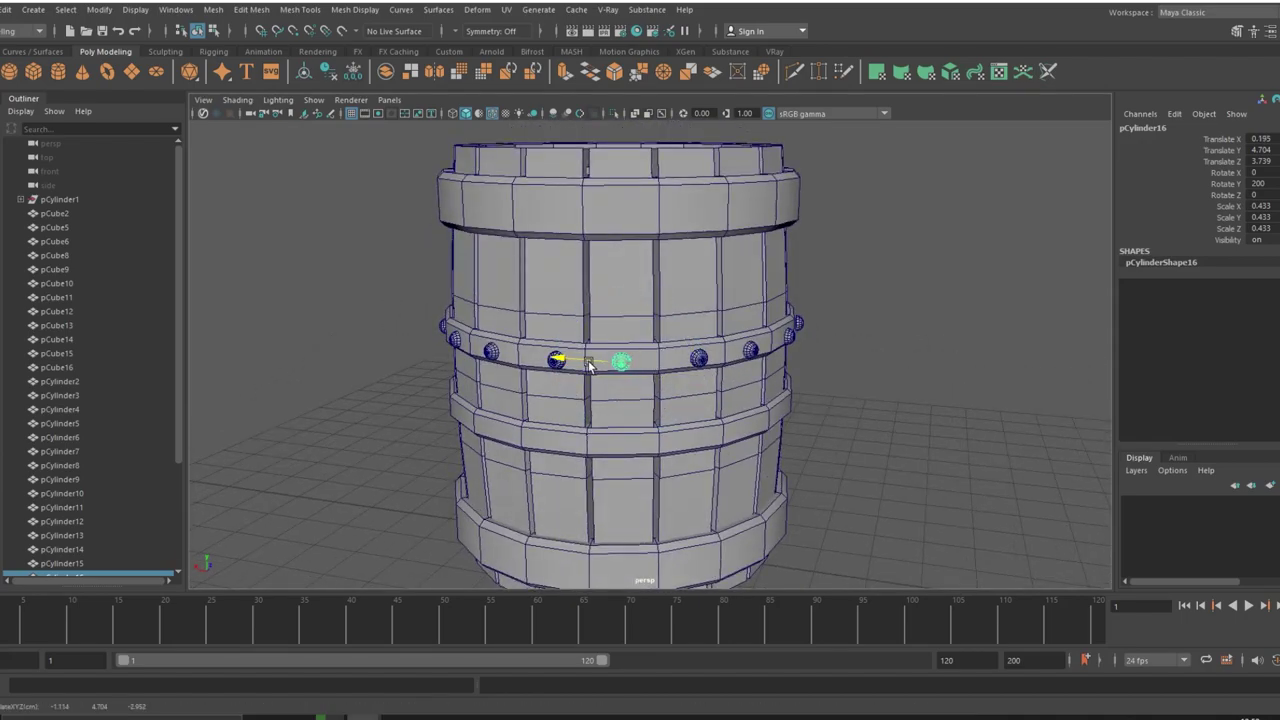
left_click(850, 435)
left_click_drag(850, 435, 903, 443, "alt")
left_click(783, 337)
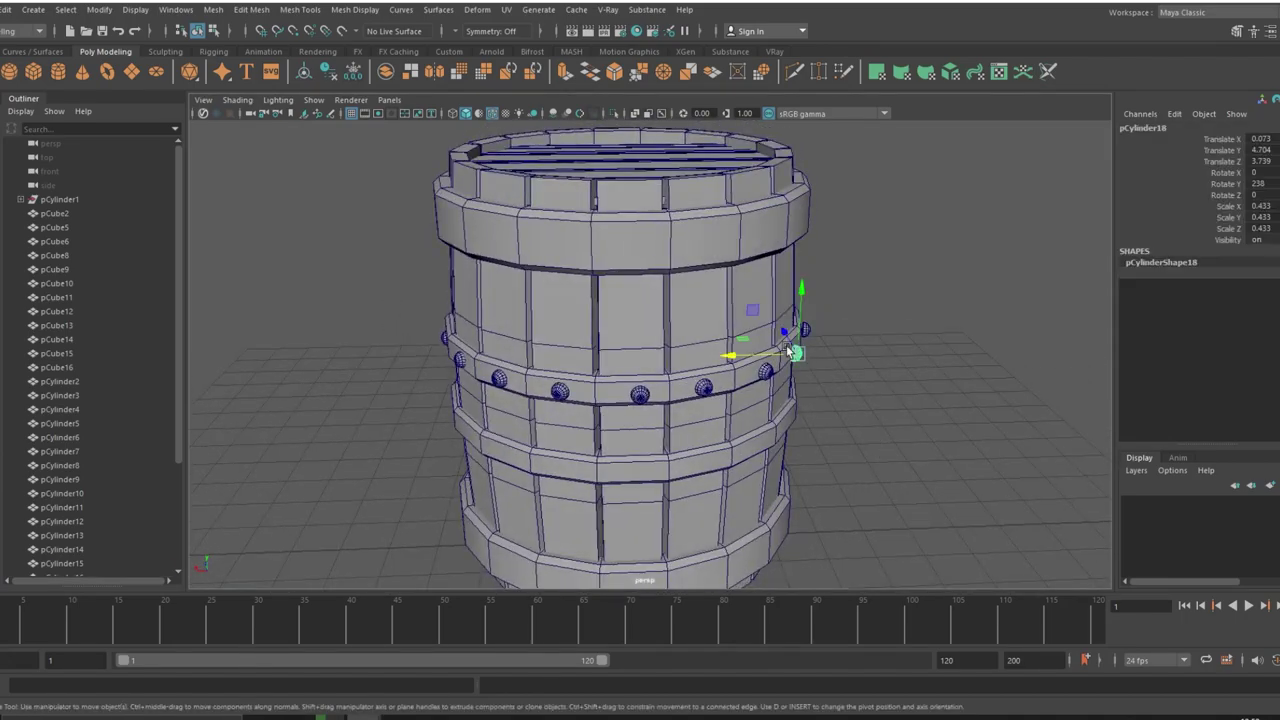
left_click_drag(780, 332, 830, 420, "alt")
key("f")
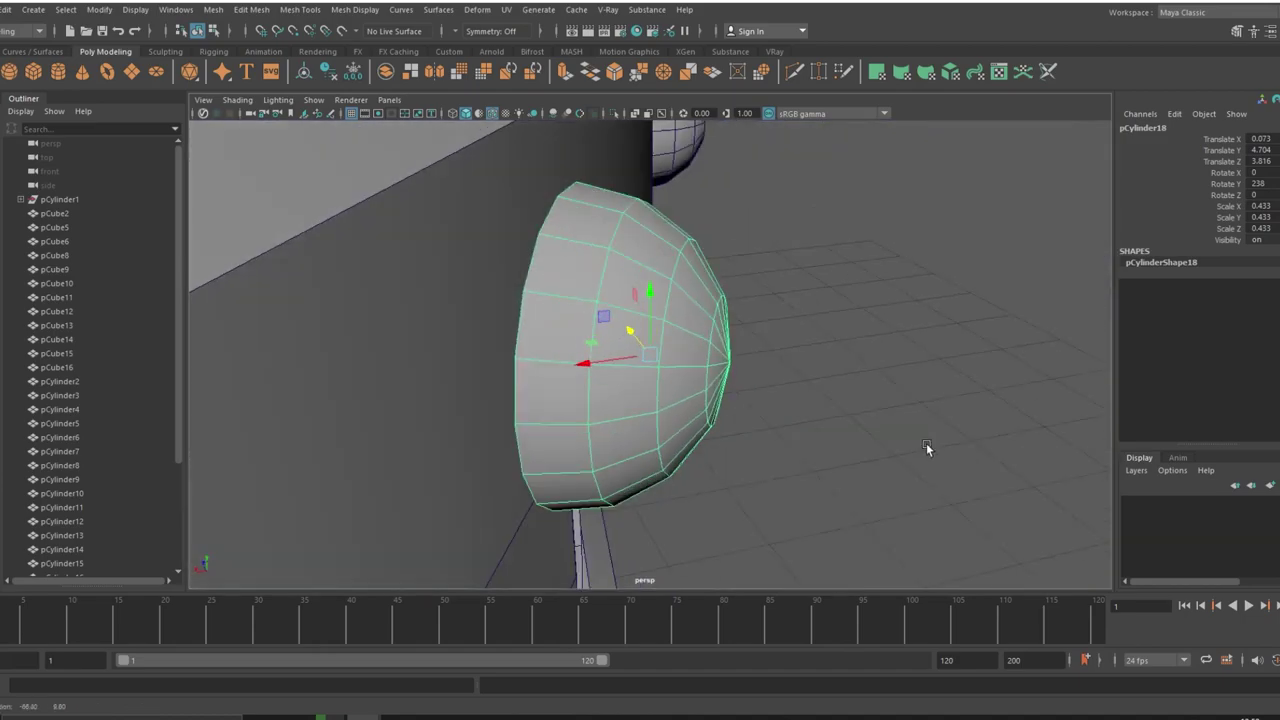
mouse_move(592, 362)
left_mouse_down()
mouse_move(532, 357)
mouse_move(741, 401)
left_mouse_up()
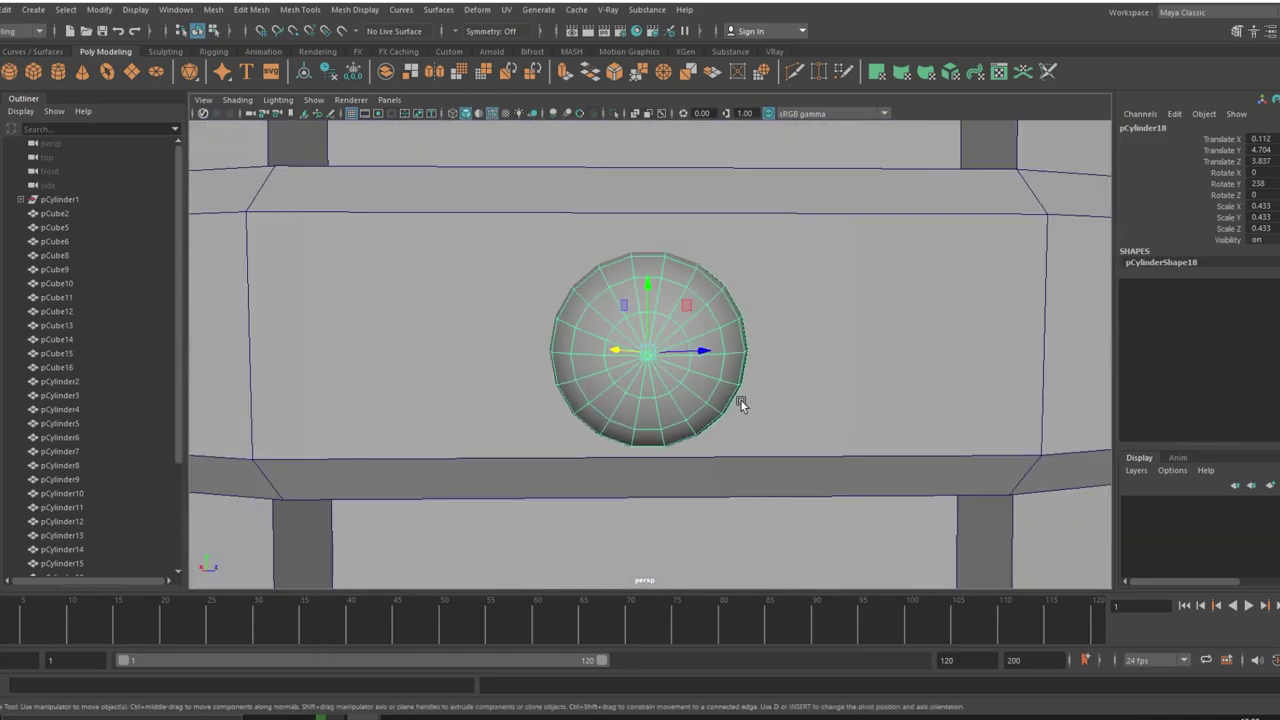
key("ctrl+z")
- Reposition the stud flush against the hoop surface, viewing the whole band
scroll(696, 351, "down", 5)
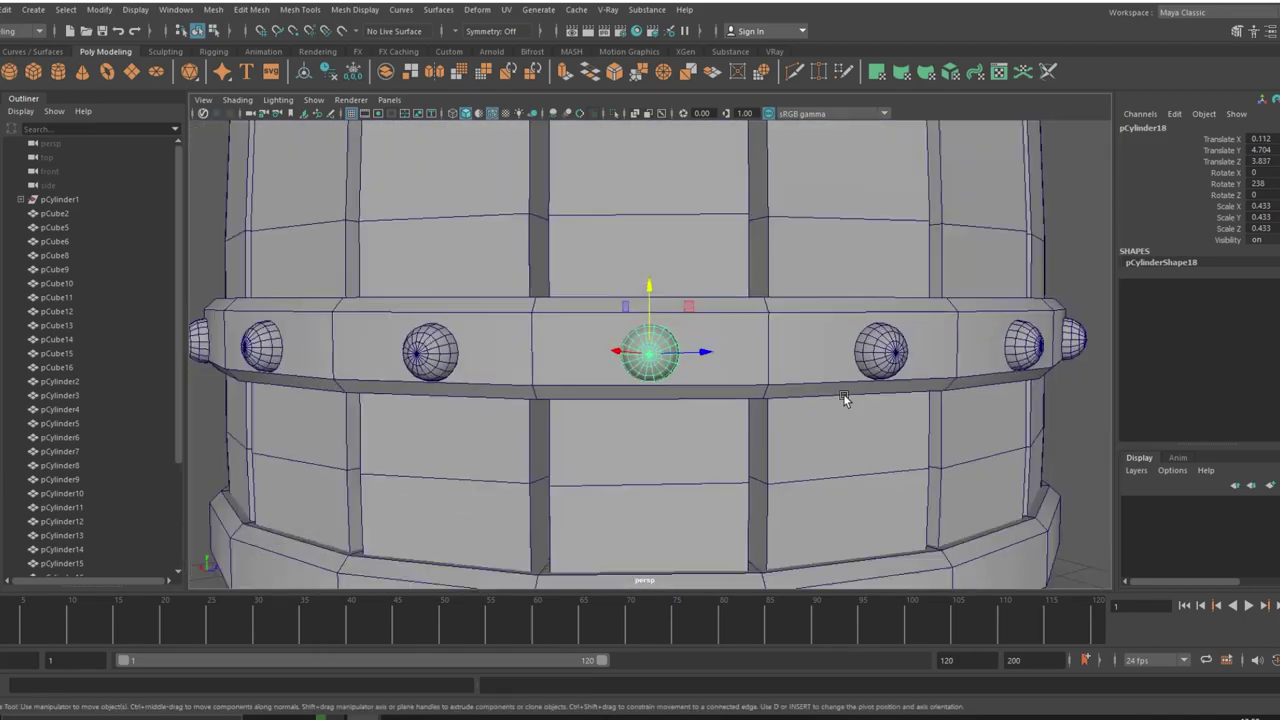
left_click_drag(846, 400, 478, 348, "alt")
scroll(478, 348, "up", 2)
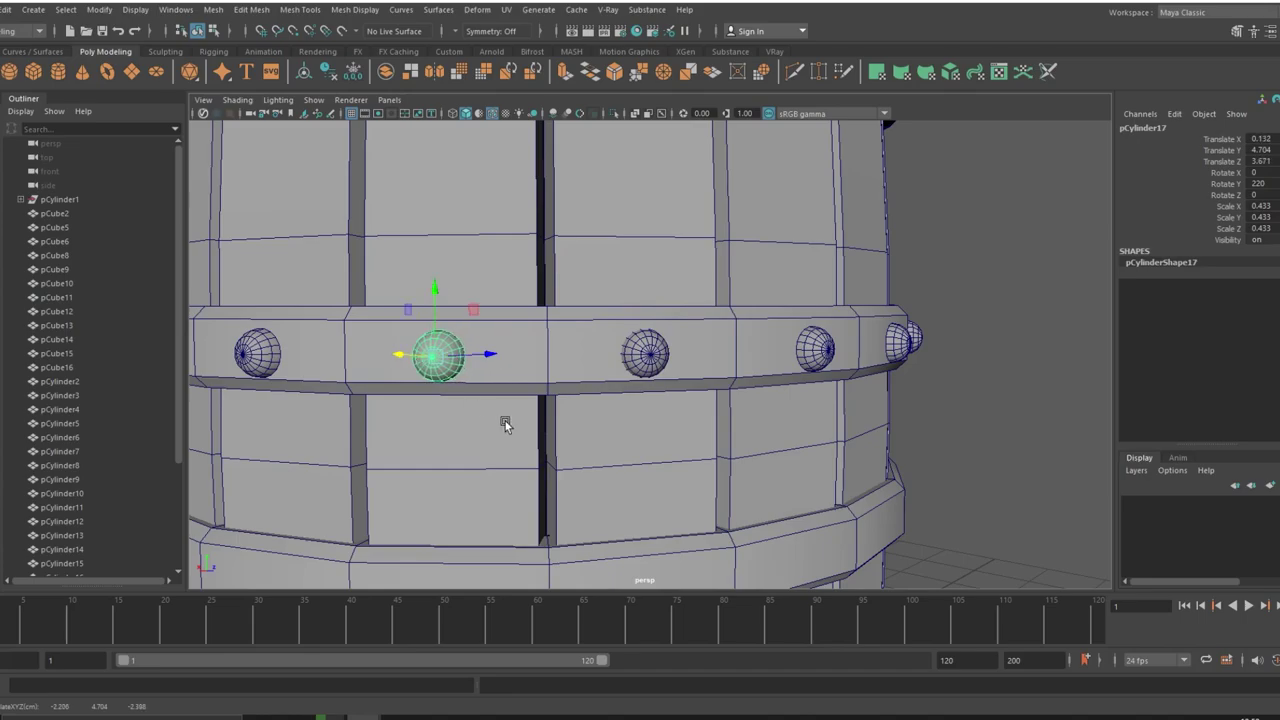
mouse_move(505, 425)
left_mouse_down("alt")
mouse_move(583, 473)
mouse_move(571, 466)
left_mouse_up("alt")
key("[")
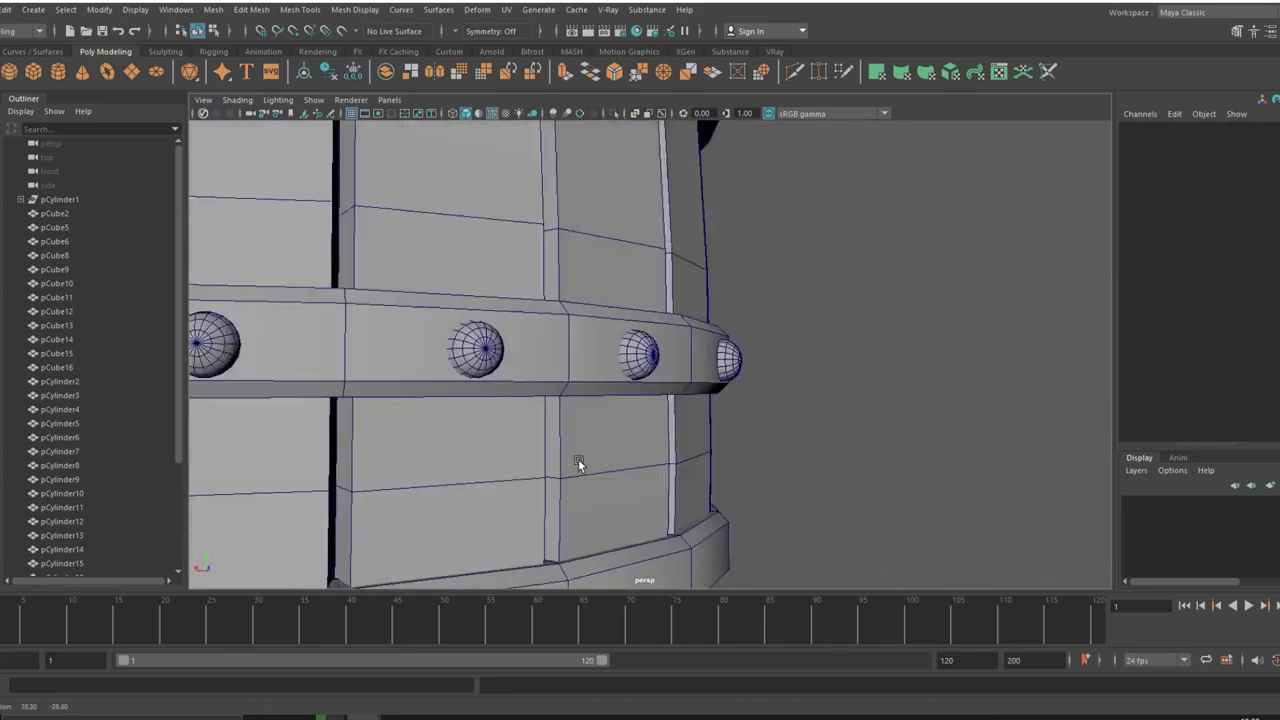
scroll(926, 464, "down", 3)
scroll(627, 422, "down", 2)
- Frame stud pCylinder15 and move it outward onto the hoop
left_click(590, 362)
key("f")
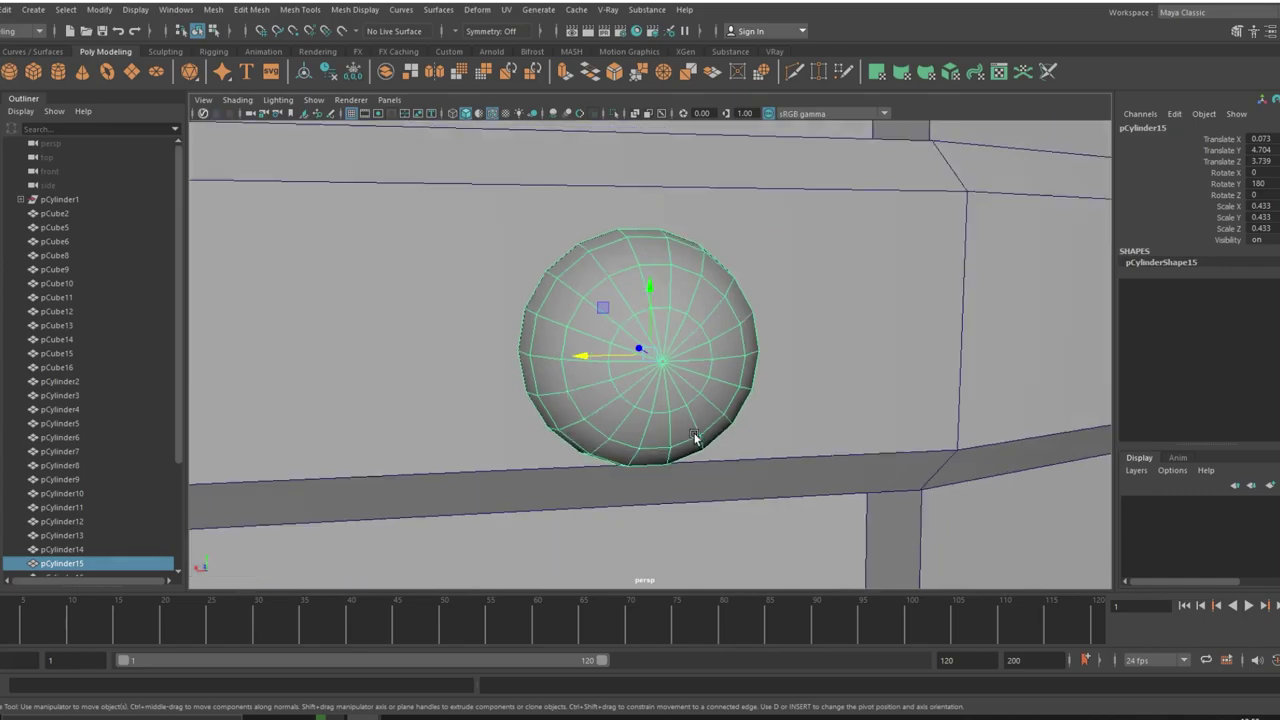
mouse_move(694, 443)
left_mouse_down("alt")
mouse_move(606, 363)
mouse_move(557, 371)
mouse_move(536, 346)
mouse_move(706, 423)
mouse_move(609, 420)
mouse_move(777, 370)
left_mouse_up("alt")
left_click(989, 318)
mouse_move(989, 318)
left_mouse_down("alt")
mouse_move(994, 443)
mouse_move(860, 417)
mouse_move(847, 428)
left_mouse_up("alt")
- Frame stud pCylinder10 and slide it along X onto the hoop
left_click(318, 360)
key("f")
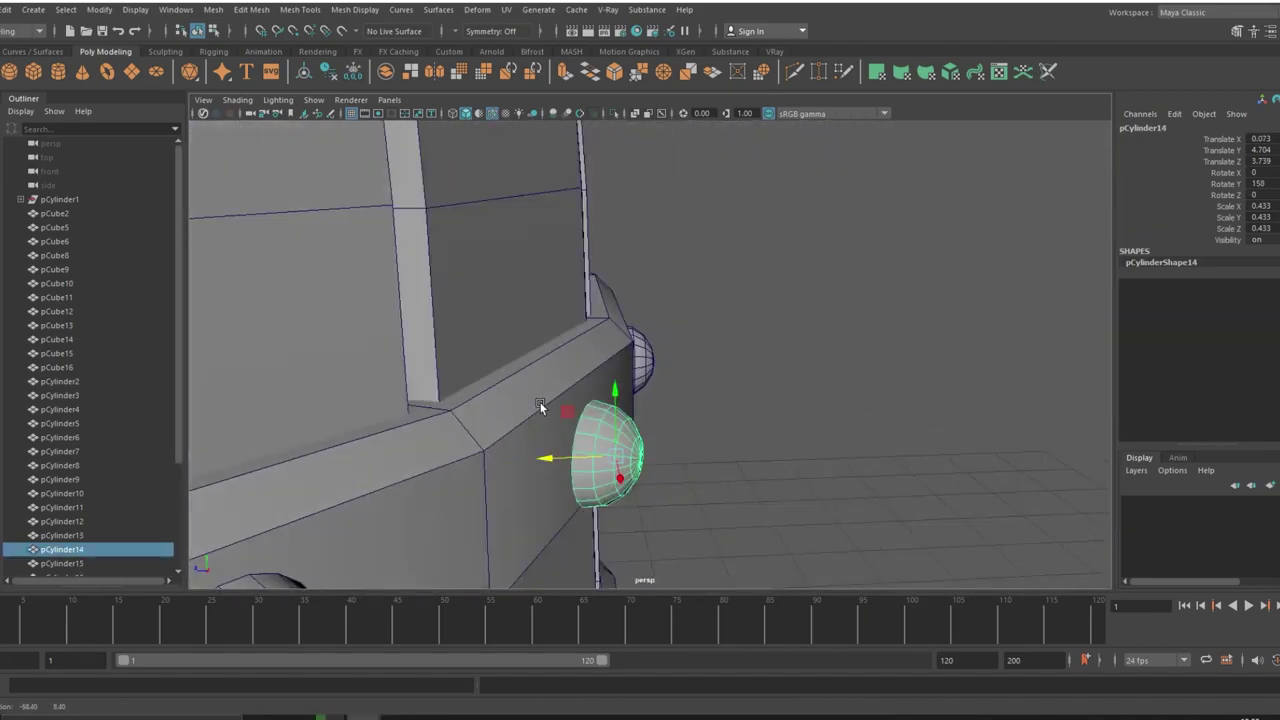
mouse_move(318, 360)
left_mouse_down("alt")
mouse_move(733, 470)
mouse_move(705, 520)
mouse_move(760, 450)
mouse_move(737, 423)
mouse_move(814, 474)
mouse_move(531, 477)
mouse_move(917, 491)
mouse_move(758, 478)
left_mouse_up("alt")
scroll(775, 433, "down", 3)
left_click(737, 423)
left_click(783, 391)
key("f")
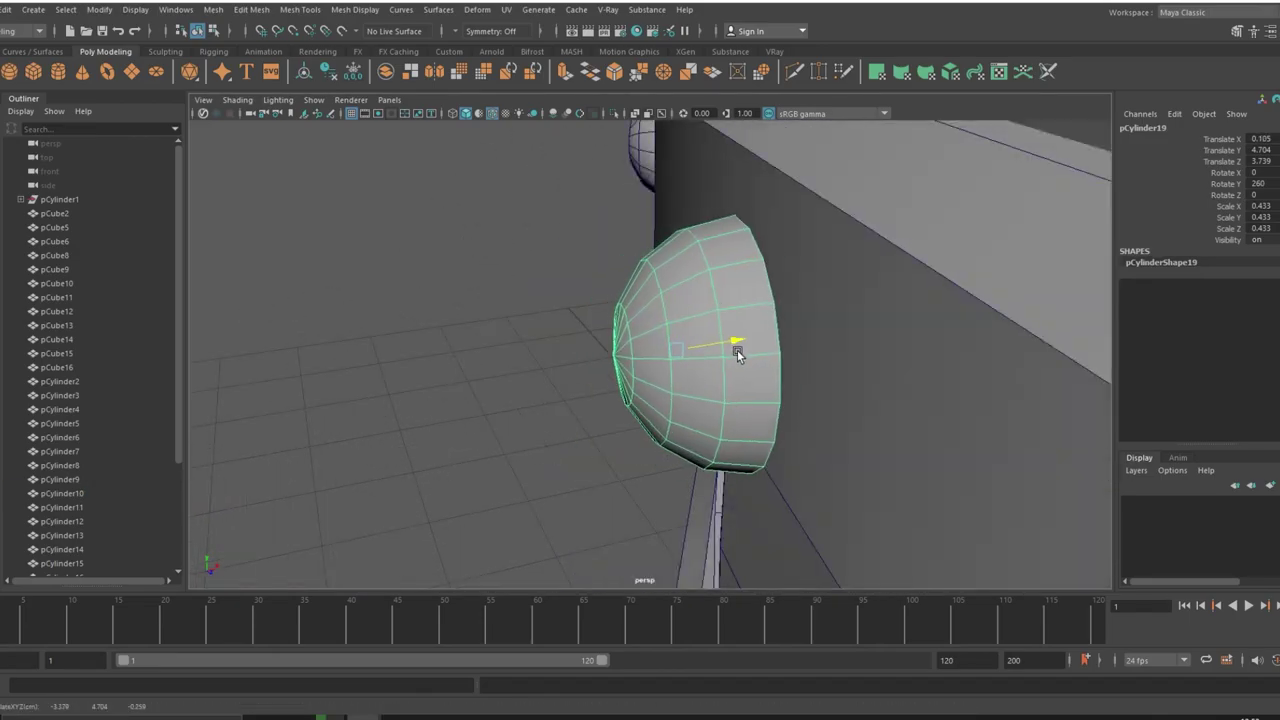
mouse_move(737, 349)
left_mouse_down("alt")
mouse_move(717, 374)
mouse_move(361, 441)
mouse_move(755, 427)
left_mouse_up("alt")
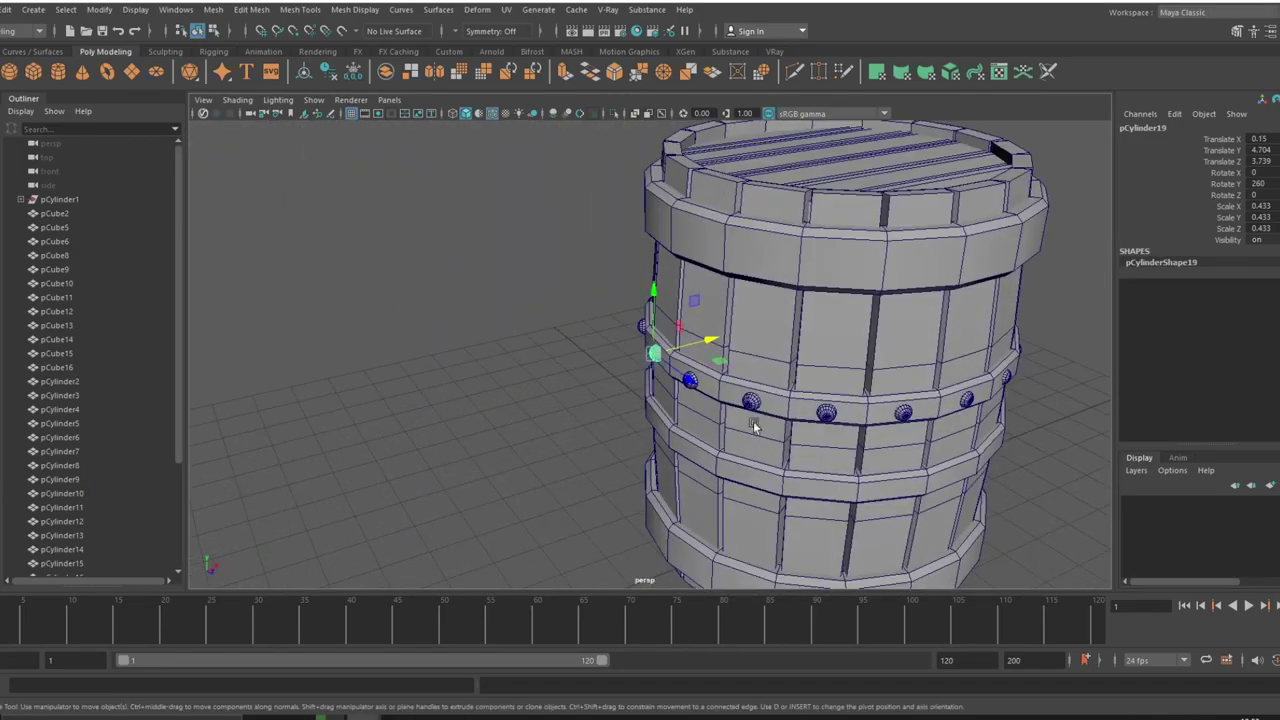
key("f")
left_click_drag(725, 368, 747, 373)
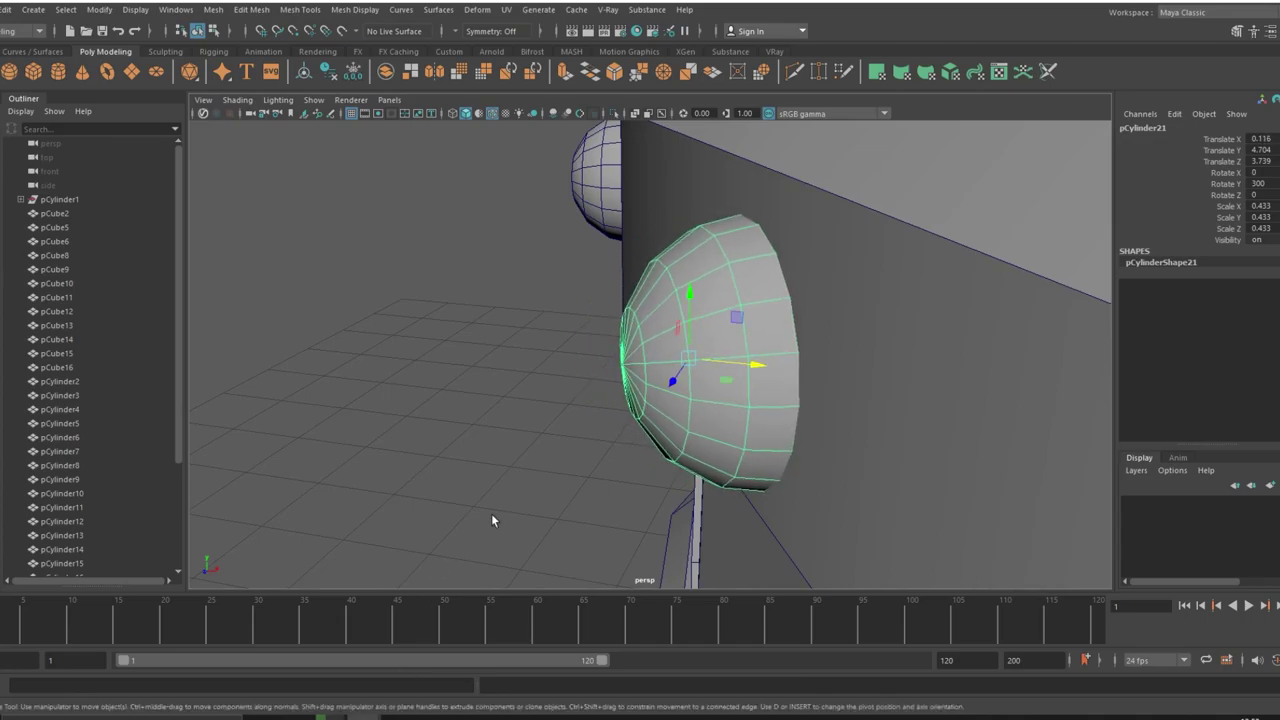
- Frame the neighbouring stud and push it slightly onto the hoop band
left_click_drag(491, 520, 480, 210, "alt")
left_click(686, 300)
key("f")
scroll(325, 459, "down", 5)
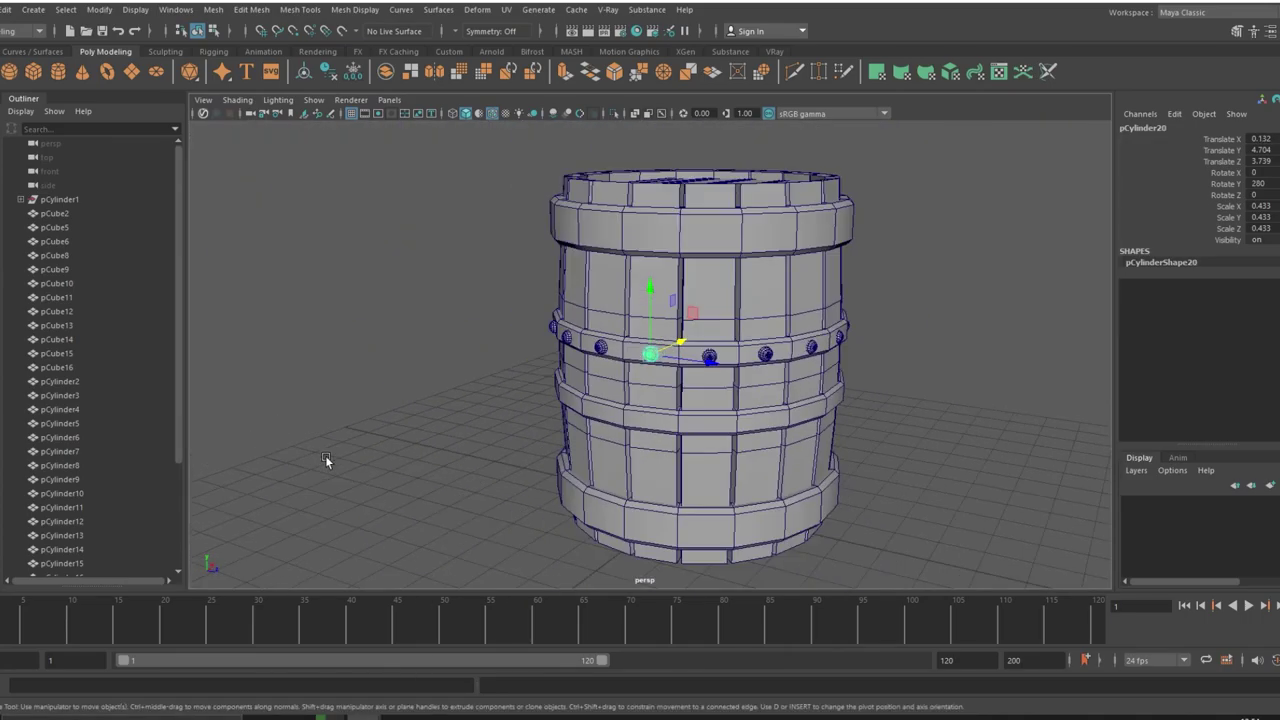
left_click(325, 459)
mouse_move(325, 459)
left_mouse_down("alt")
mouse_move(756, 451)
mouse_move(700, 361)
left_mouse_up("alt")
left_click(551, 333)
key("f")
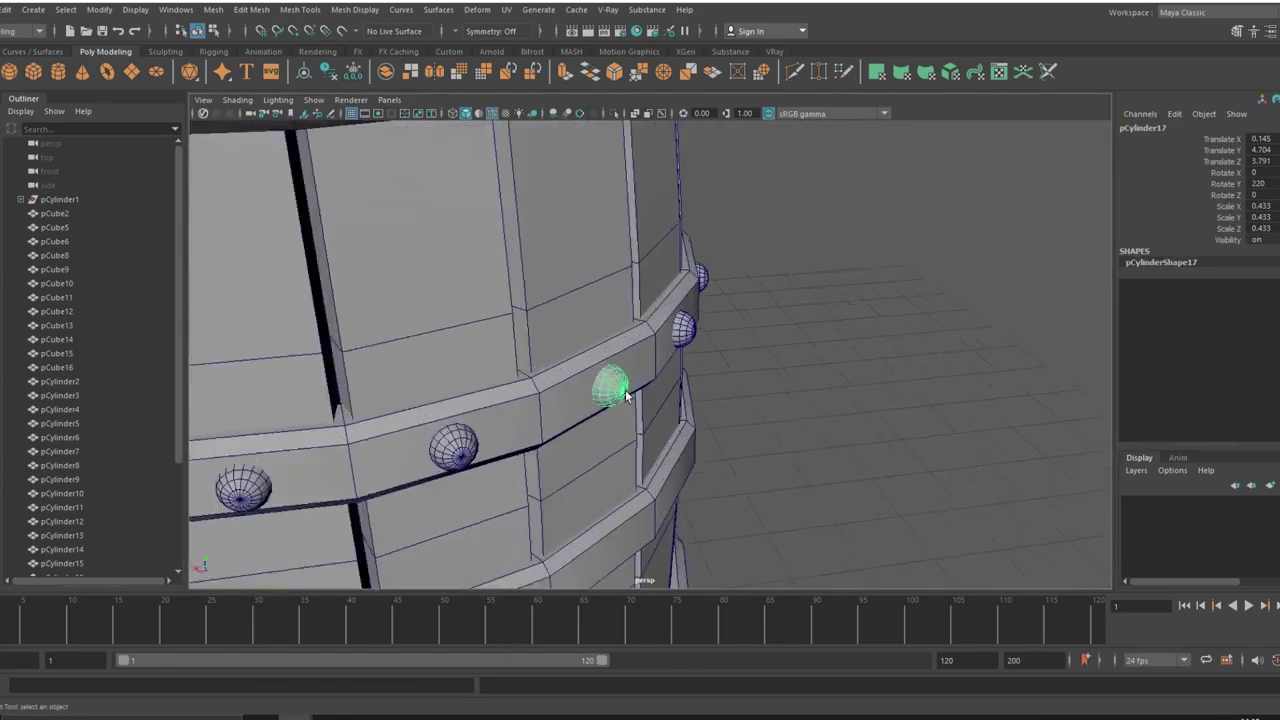
mouse_move(625, 395)
left_mouse_down("alt")
mouse_move(771, 366)
mouse_move(891, 451)
mouse_move(857, 511)
mouse_move(850, 500)
left_mouse_up("alt")
key("w")
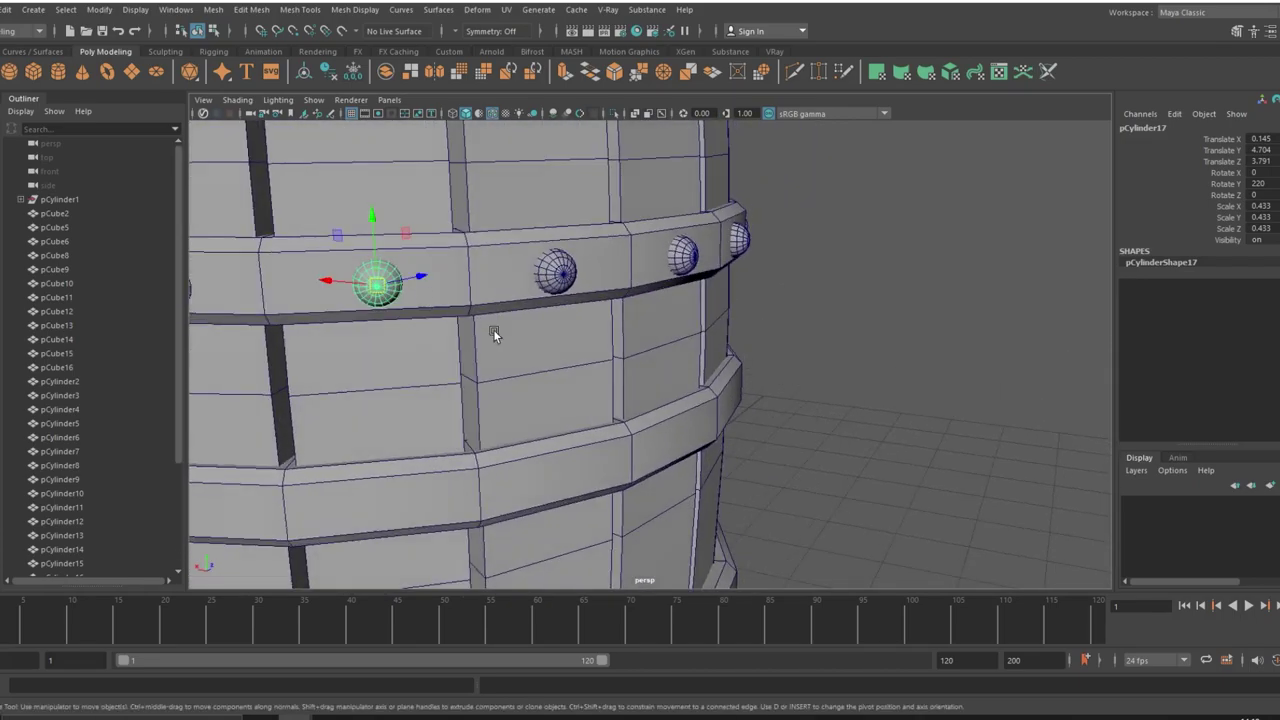
left_click_drag(335, 283, 340, 285)
mouse_move(340, 285)
left_mouse_down("alt")
mouse_move(471, 357)
mouse_move(443, 357)
mouse_move(626, 360)
mouse_move(626, 296)
left_mouse_up("alt")
- Select further studs along the hoop while inspecting the whole barrel
left_click(491, 260)
mouse_move(566, 345)
left_mouse_down("alt")
mouse_move(491, 260)
mouse_move(654, 365)
left_mouse_up("alt")
mouse_move(885, 308)
left_mouse_down("alt")
mouse_move(852, 471)
mouse_move(700, 420)
left_mouse_up("alt")
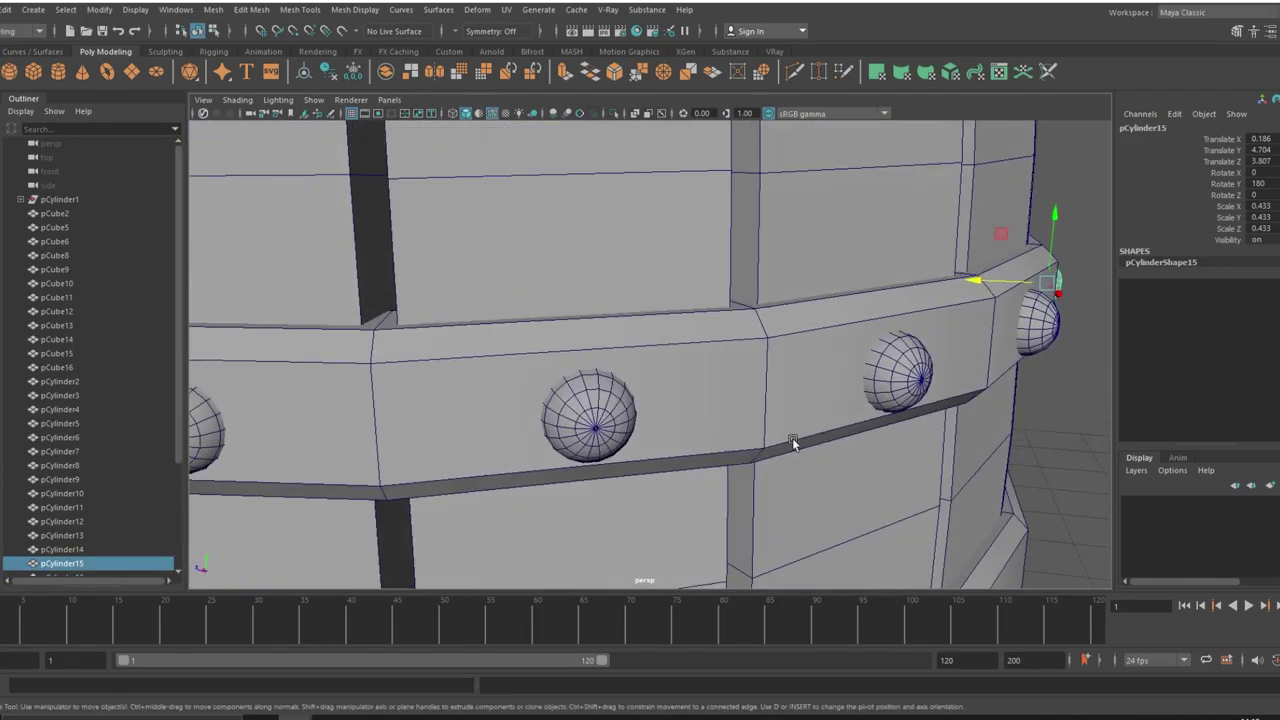
scroll(646, 449, "down", 5)
left_click(443, 485)
mouse_move(481, 505)
left_mouse_down("alt")
mouse_move(594, 486)
mouse_move(668, 440)
left_mouse_up("alt")
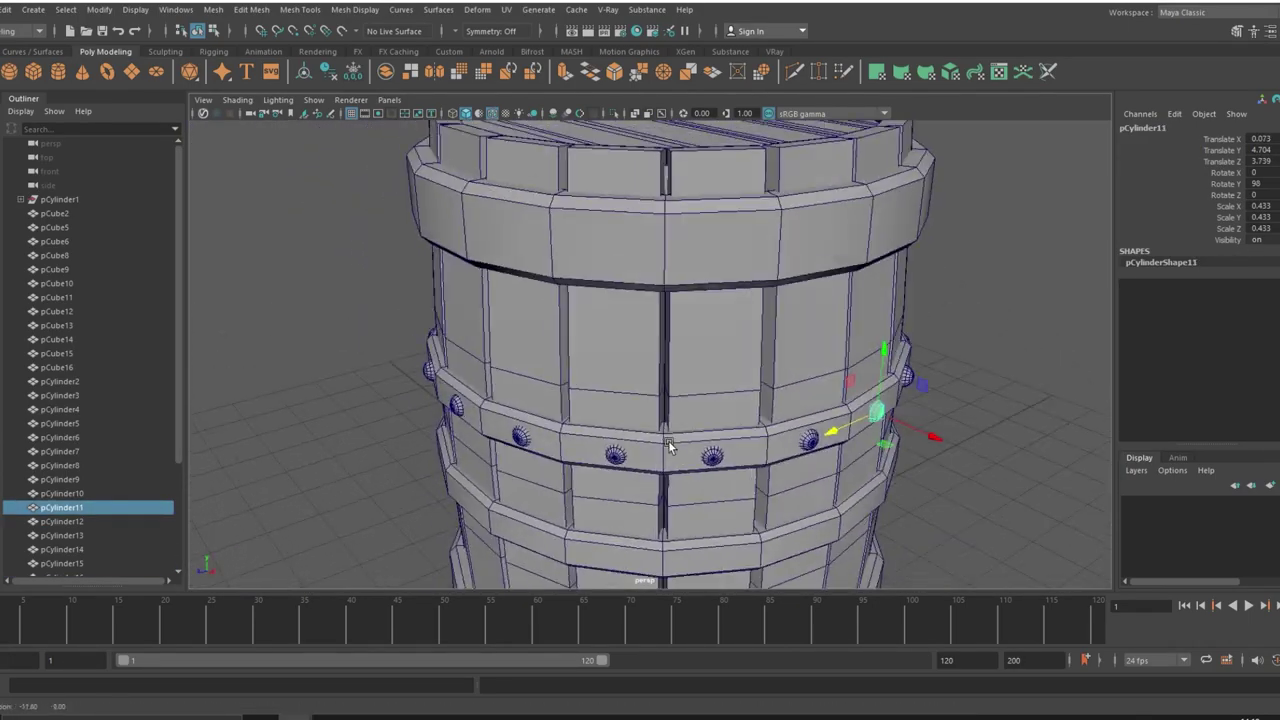
- Select the next stud and nudge it along X onto the band
left_click(676, 478)
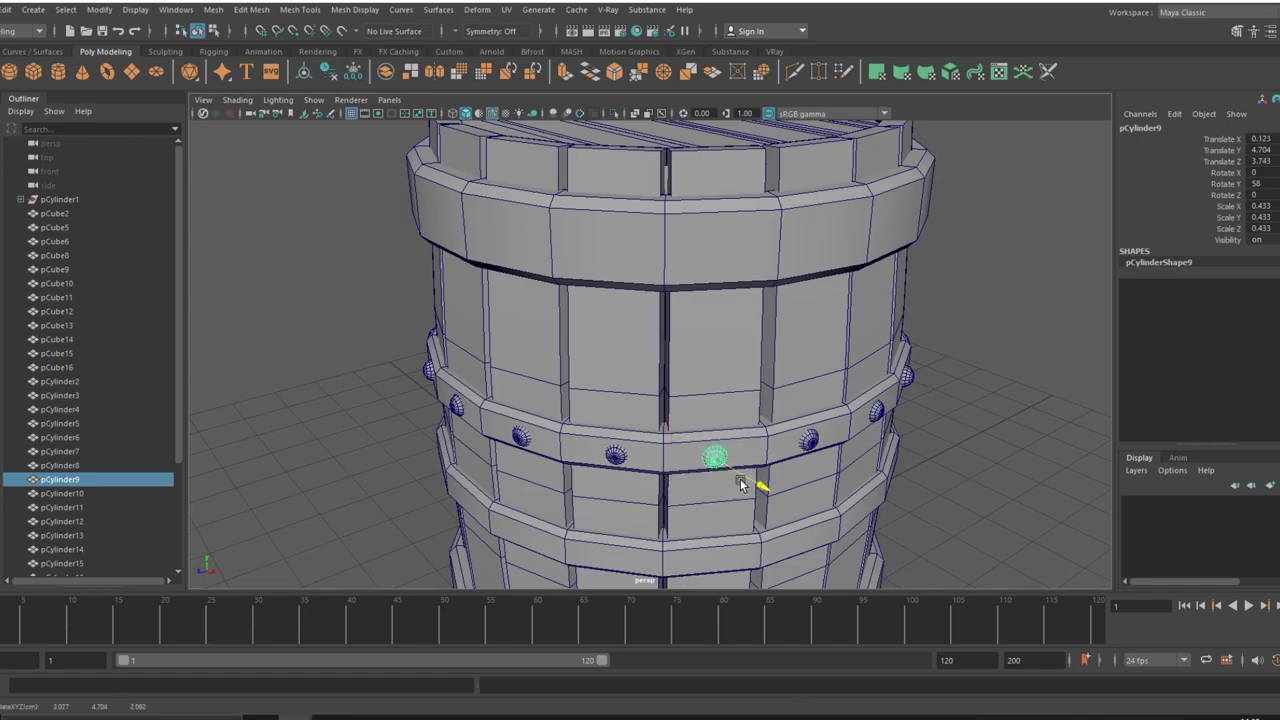
left_click(617, 458)
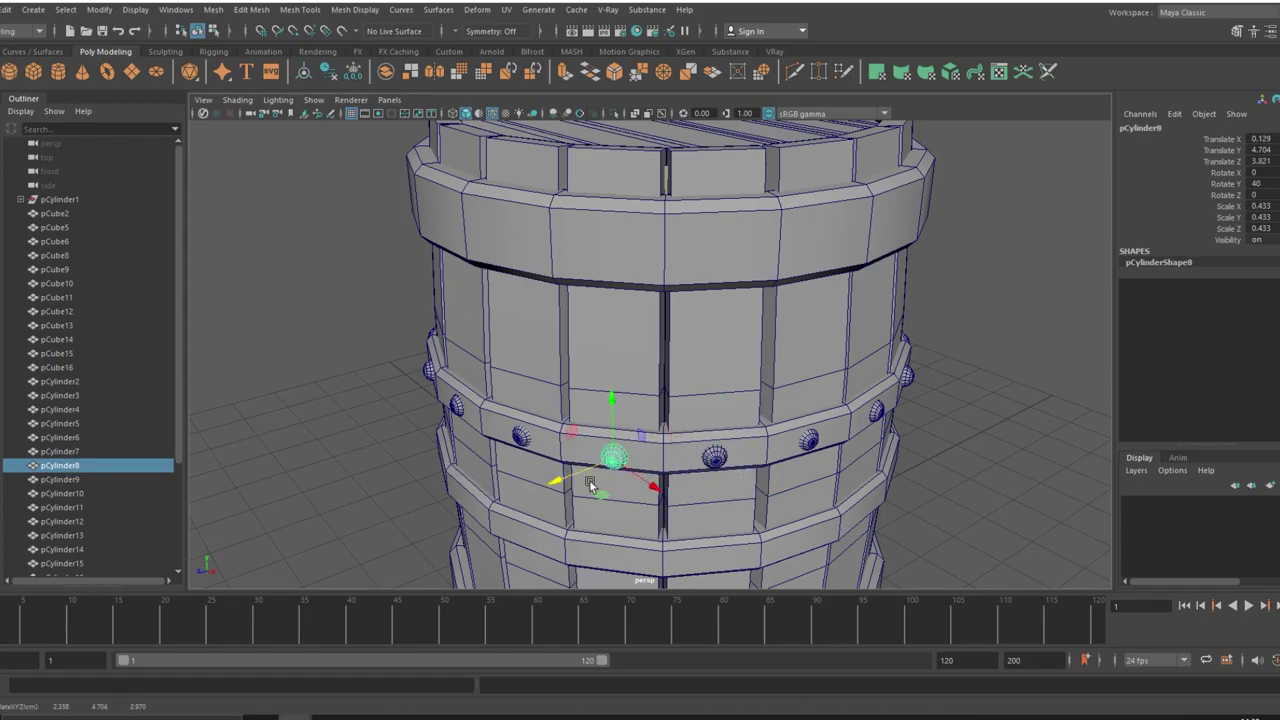
mouse_move(646, 485)
left_mouse_down("alt")
mouse_move(652, 438)
mouse_move(712, 441)
left_mouse_up("alt")
left_click_drag(712, 441, 687, 525, "alt")
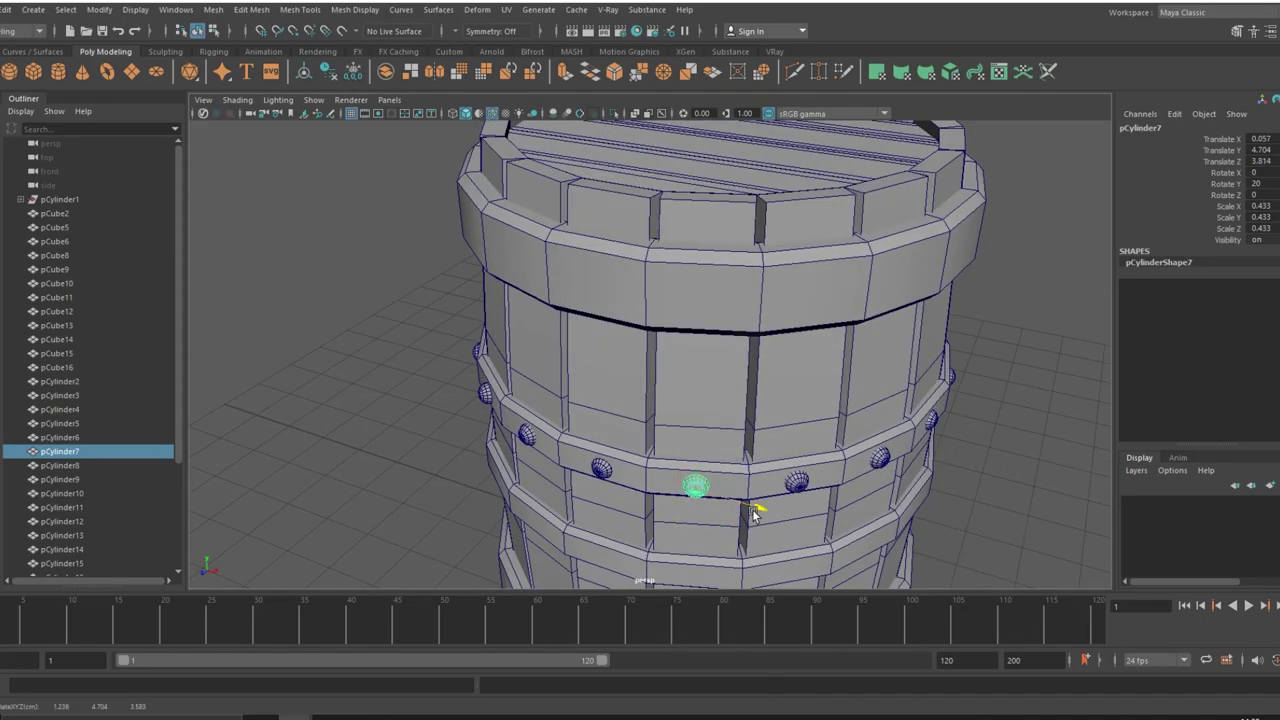
key("f")
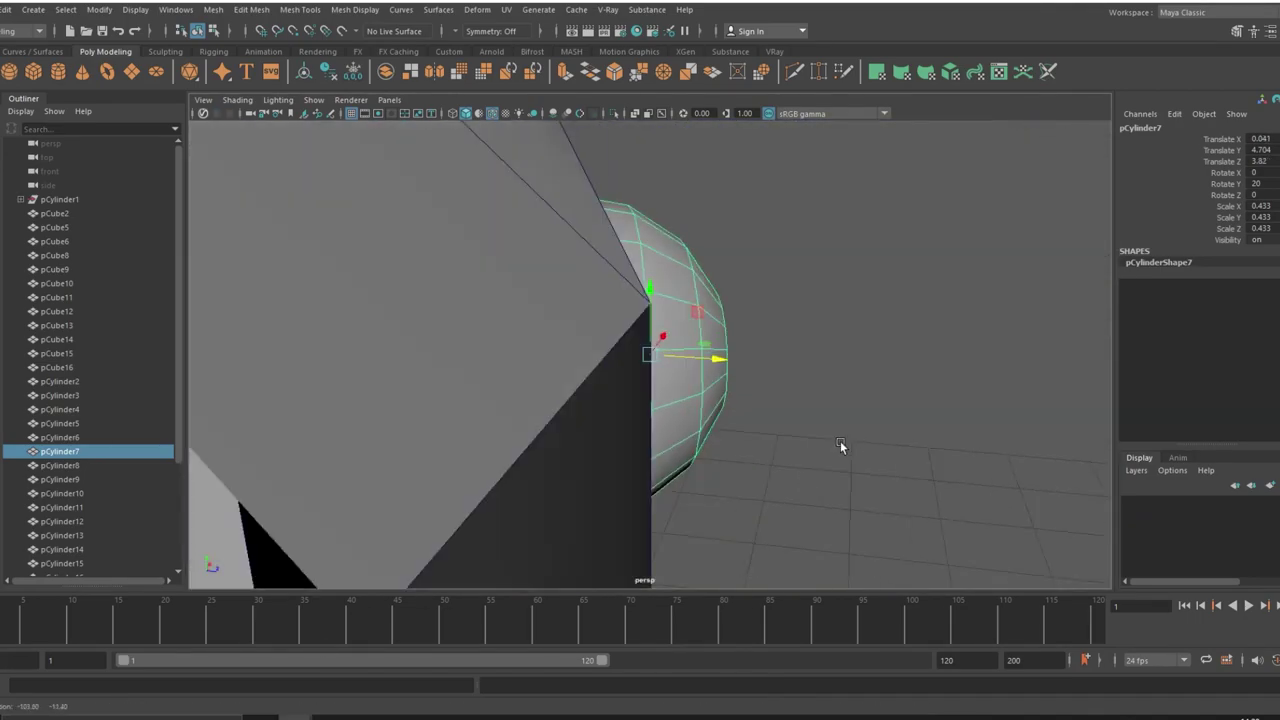
scroll(840, 441, "down", 3)
scroll(712, 361, "down", 3)
- Move the following stud onto the band and pick the remaining studs around the hoop
left_click(508, 508)
mouse_move(508, 508)
left_mouse_down()
mouse_move(571, 523)
mouse_move(586, 506)
left_mouse_up()
scroll(586, 372, "up", 3)
mouse_move(586, 372)
left_mouse_down("alt")
mouse_move(540, 440)
mouse_move(763, 424)
left_mouse_up("alt")
left_click(500, 435)
scroll(763, 424, "down", 3)
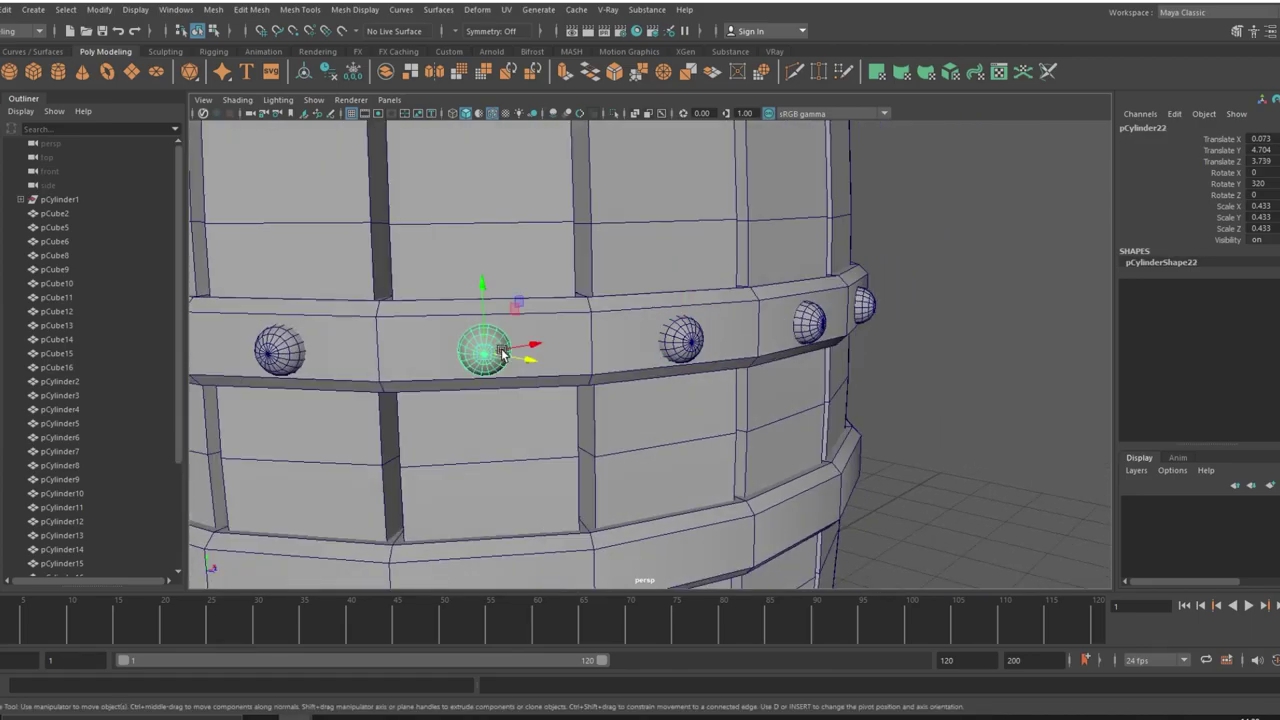
left_click(490, 350)
scroll(700, 394, "up", 3)
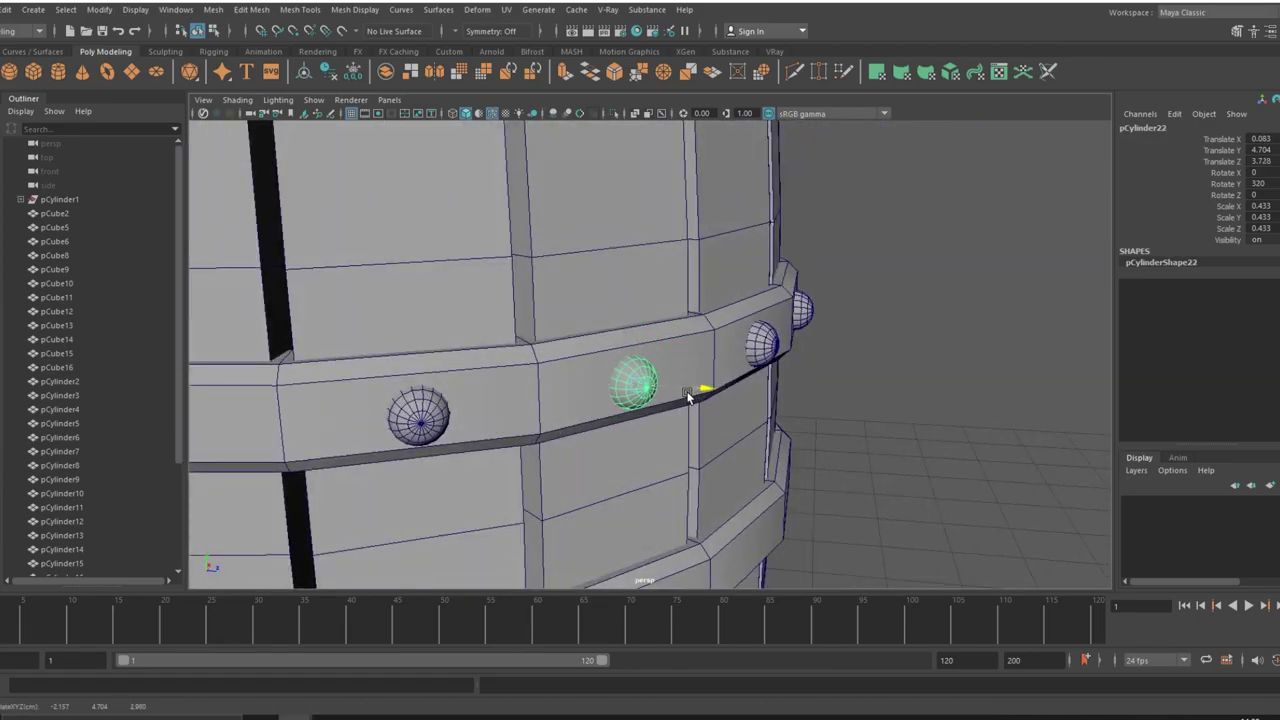
left_click(420, 418)
scroll(420, 418, "down", 3)
scroll(701, 452, "up", 2)
mouse_move(701, 452)
left_mouse_down("alt")
mouse_move(789, 473)
mouse_move(524, 443)
left_mouse_up("alt")
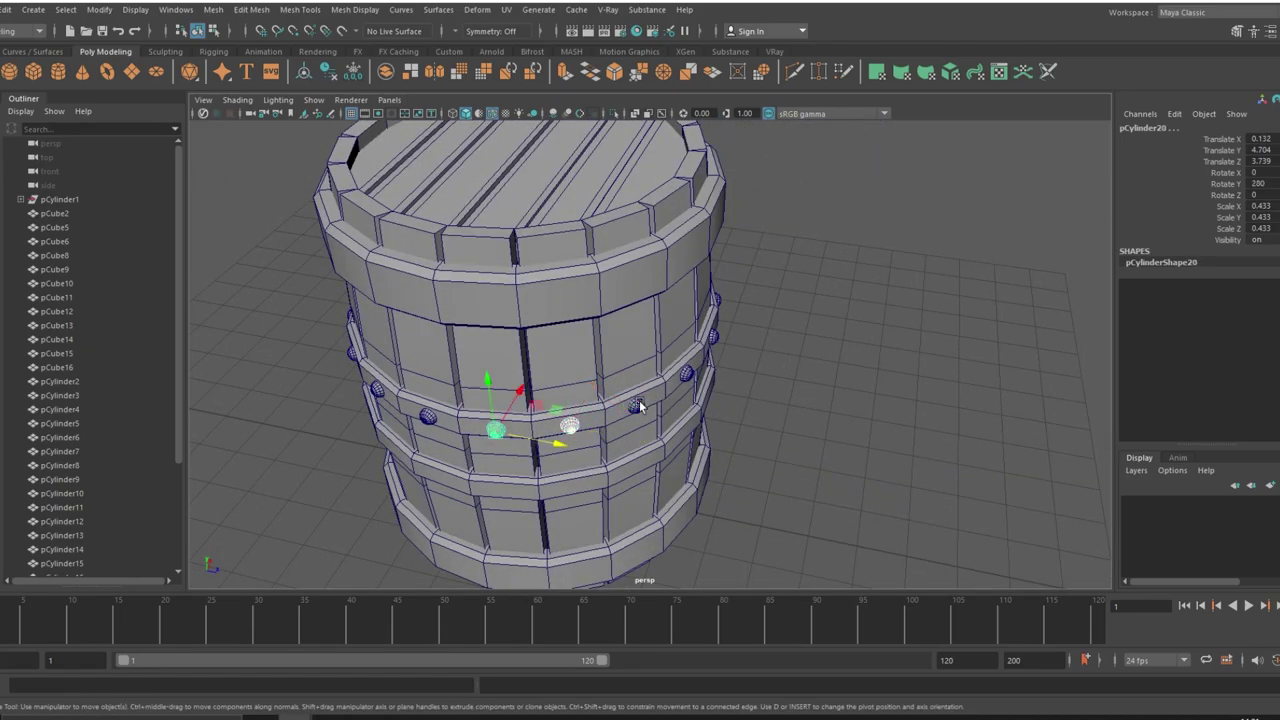
- Start selecting the row of rivet studs on the upper middle hoop
mouse_move(722, 377)
left_mouse_down("alt")
mouse_move(748, 350)
mouse_move(800, 372)
left_mouse_up("alt")
left_click(748, 350)
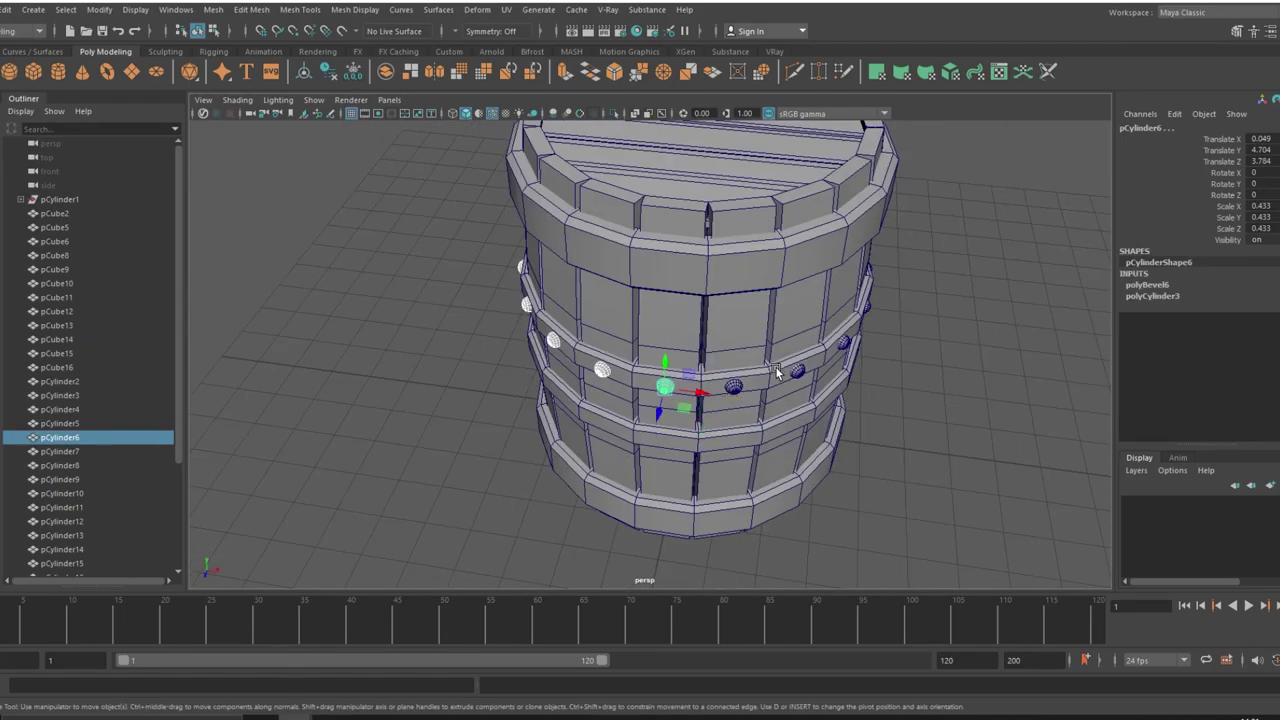
left_click(800, 372, "shift")
scroll(916, 398, "down", 2)
left_click(870, 408, "shift")
left_click(870, 405, "shift")
scroll(870, 405, "down", 2)
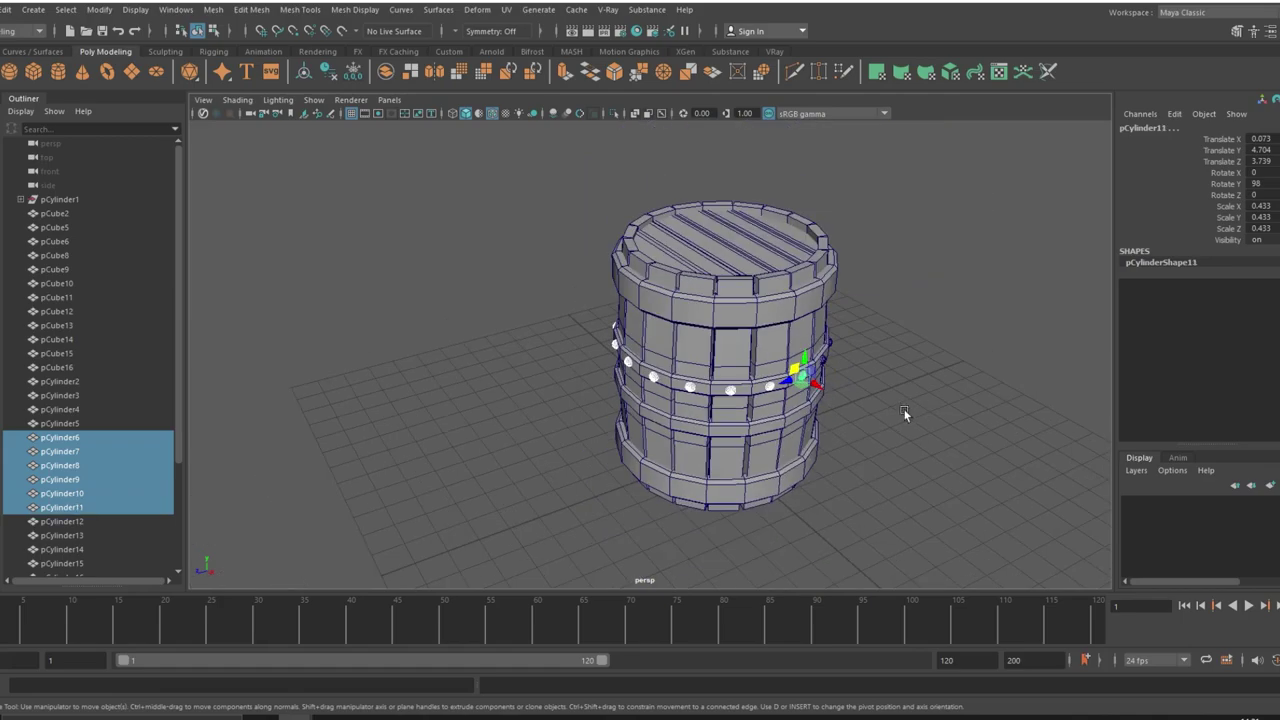
mouse_move(870, 405)
left_mouse_down("alt")
mouse_move(627, 350)
mouse_move(736, 330)
left_mouse_up("alt")
- Complete the stud row selection, excluding the hoop, and switch to the front view
left_click(627, 350, "shift")
left_click(614, 355, "shift")
left_click(736, 330, "shift")
left_click_drag(813, 378, 690, 390, "alt")
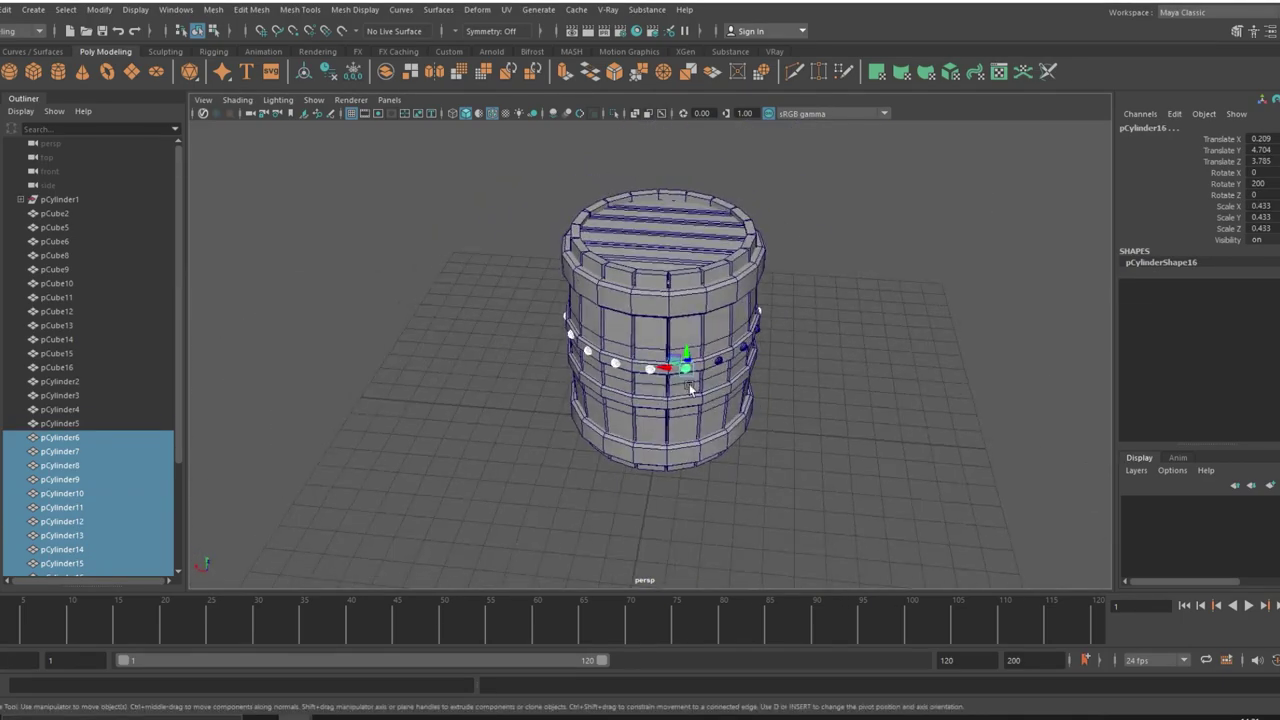
left_click(742, 345, "shift")
mouse_move(742, 345)
left_mouse_down("alt")
mouse_move(649, 414)
mouse_move(739, 476)
mouse_move(665, 449)
left_mouse_up("alt")
key("space")
key("space")
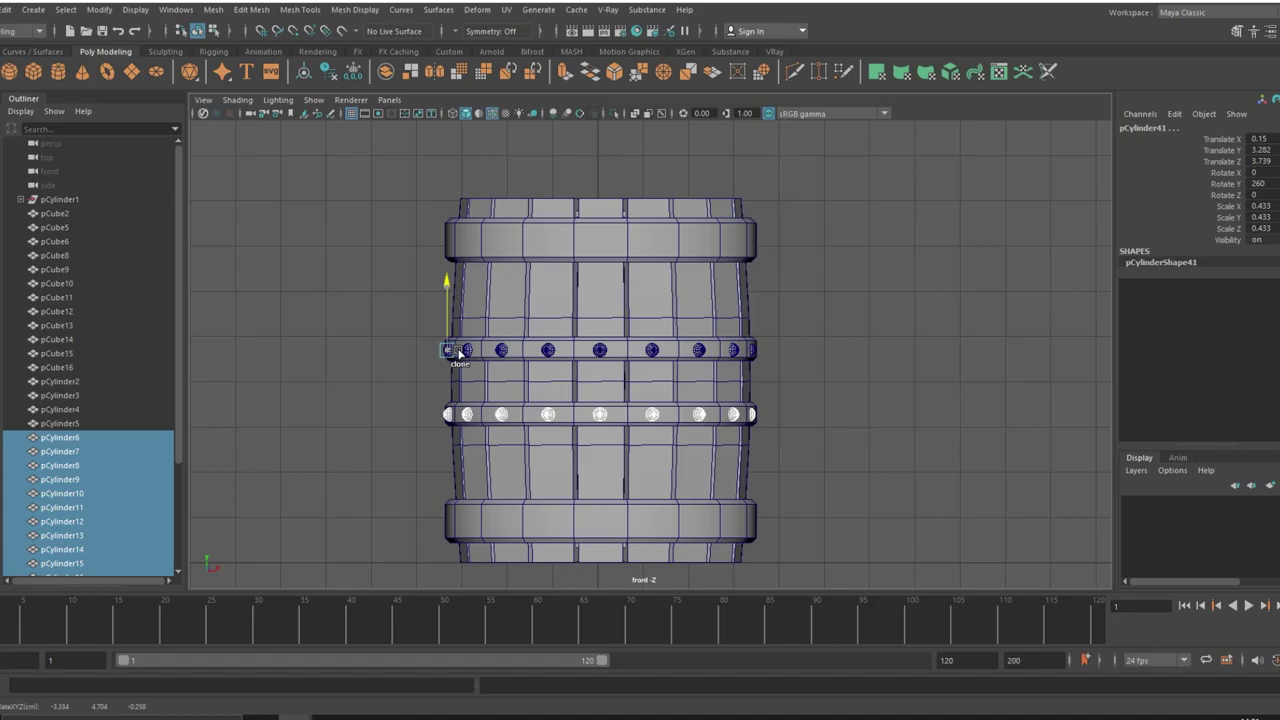
- Clone a stud from the upper hoop up onto the top hoop band
left_click(1090, 449)
left_click(600, 349)
left_click_drag(597, 308, 655, 197, "shift")
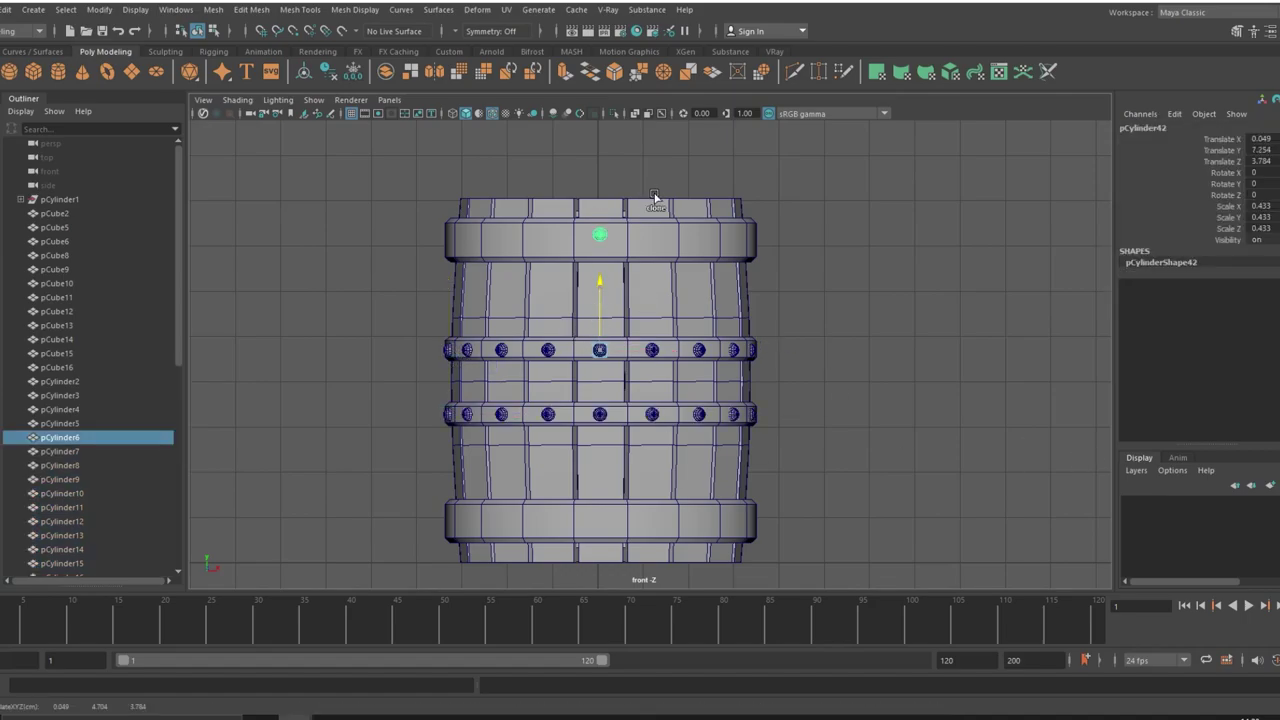
key("space")
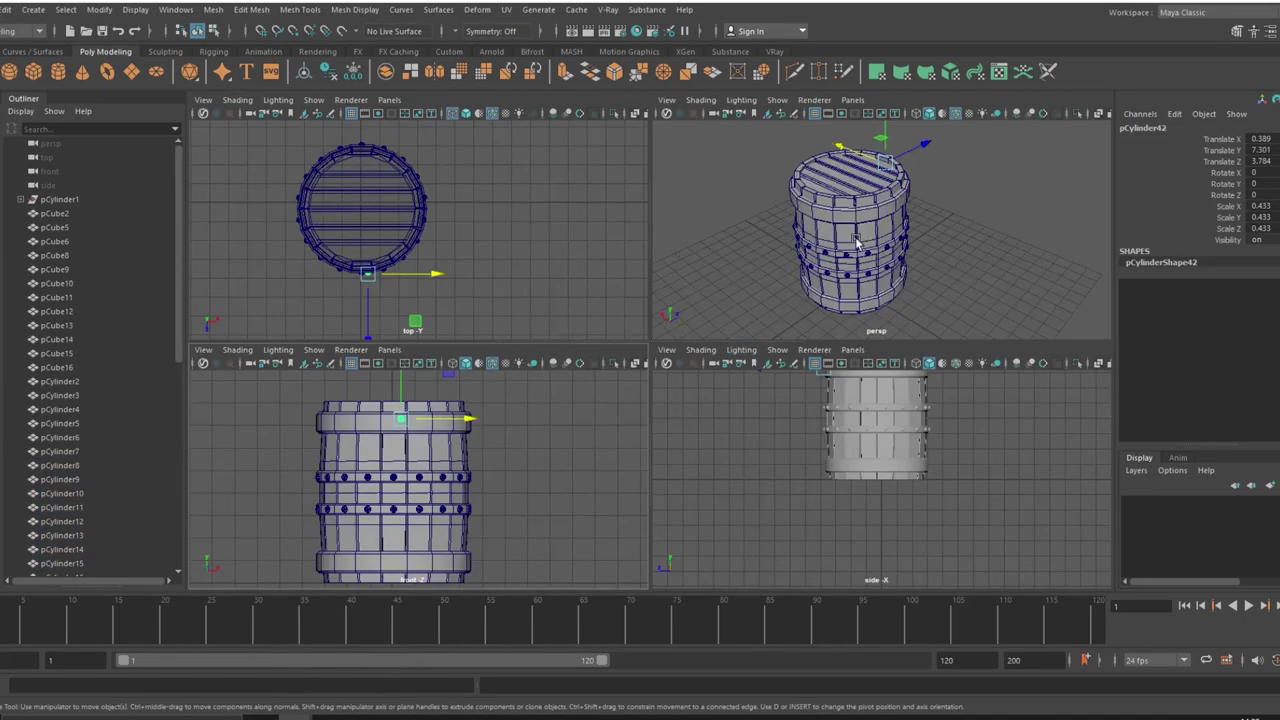
key("space")
key("f")
- Copy the top-hoop stud down to form the cluster's second row
right_click_drag(800, 366, 700, 360, "alt")
mouse_move(700, 360)
left_mouse_down("alt")
mouse_move(643, 367)
mouse_move(794, 423)
left_mouse_up("alt")
right_click_drag(794, 423, 709, 363, "alt")
left_click_drag(709, 363, 608, 409, "alt")
left_click_drag(650, 288, 651, 330, "shift")
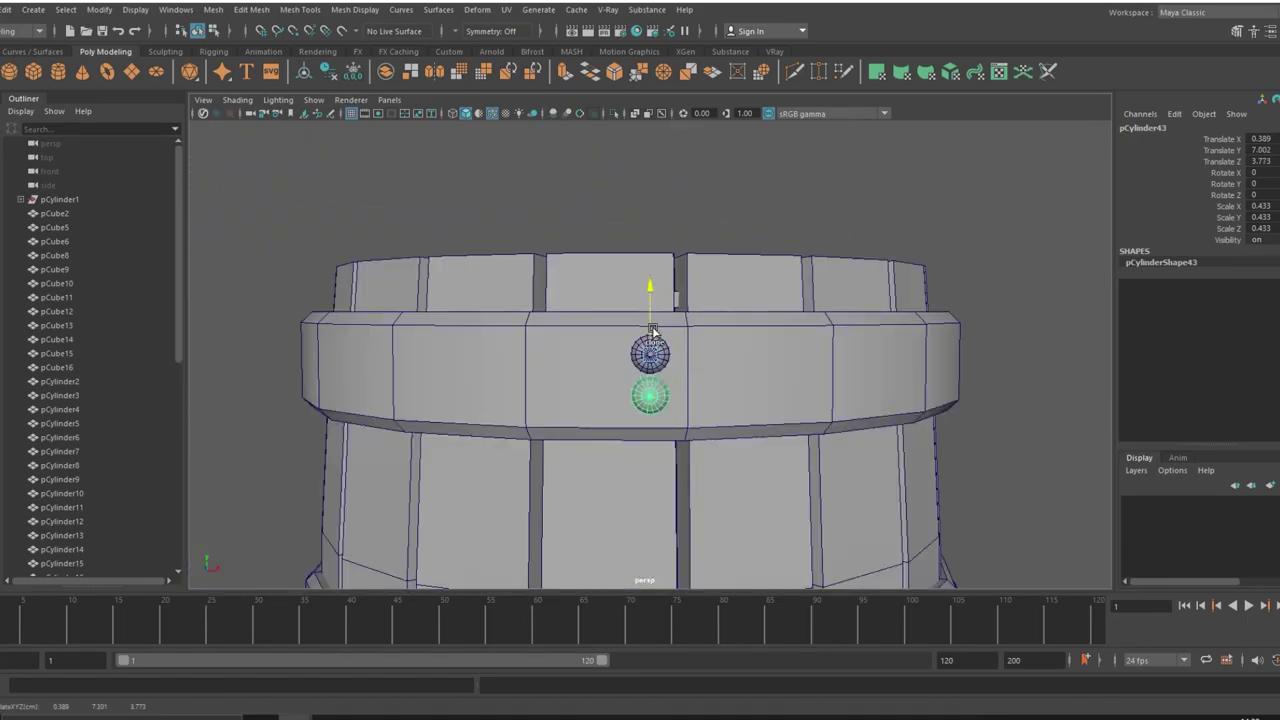
- Copy another stud and offset it along X and Z to complete the 2x2 cluster
mouse_move(806, 443)
left_mouse_down("alt")
mouse_move(748, 525)
mouse_move(738, 360)
mouse_move(755, 368)
left_mouse_up("alt")
left_click(722, 555)
left_click_drag(755, 368, 789, 388, "alt")
left_click_drag(717, 364, 722, 366)
mouse_move(722, 366)
left_mouse_down("alt")
mouse_move(731, 391)
mouse_move(672, 205)
left_mouse_up("alt")
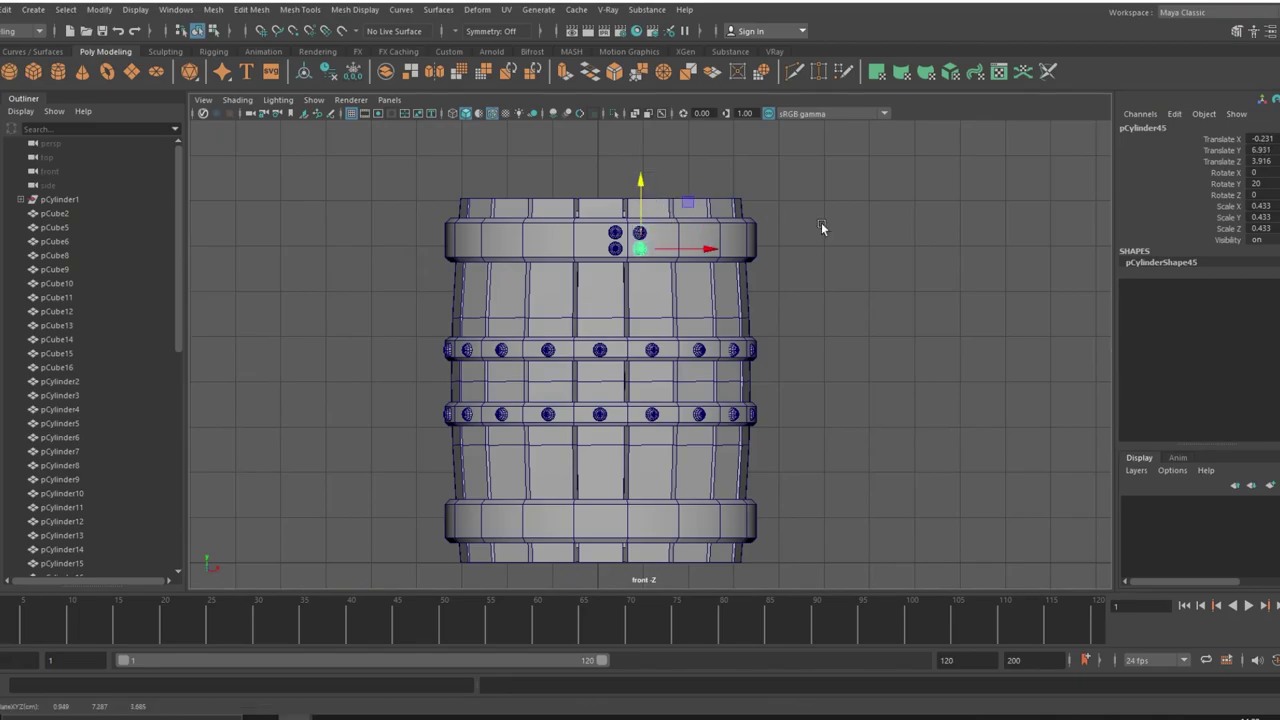
left_click(640, 233)
left_click(843, 306)
- Select the studs of the top-hoop 2x2 cluster
key("space")
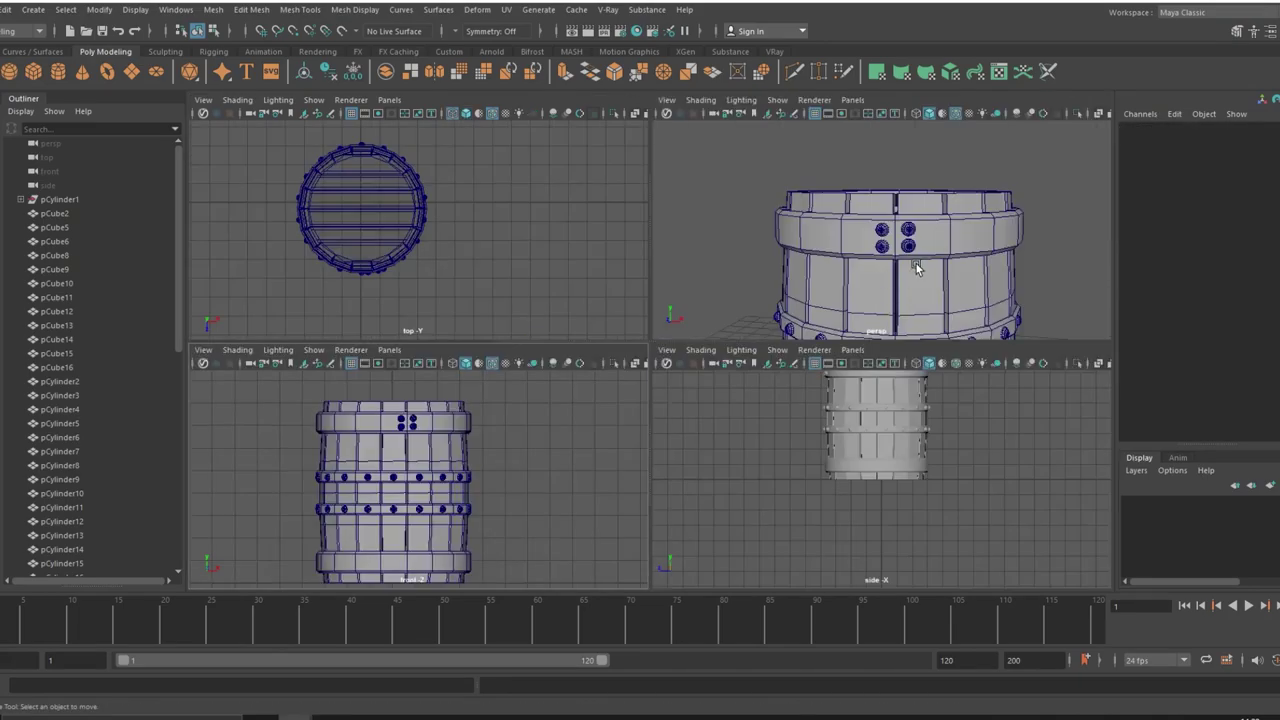
key("space")
mouse_move(916, 263)
left_mouse_down("alt")
mouse_move(864, 522)
mouse_move(590, 515)
mouse_move(680, 360)
left_mouse_up("alt")
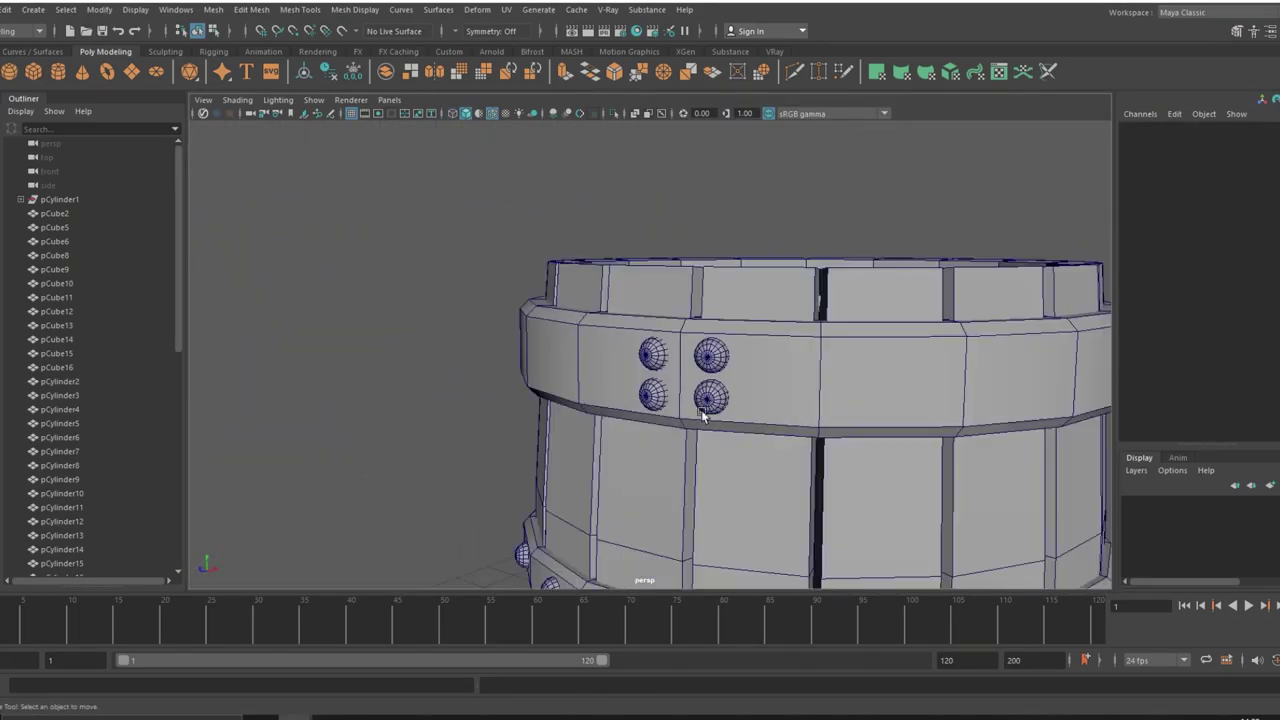
left_click(681, 354)
scroll(851, 486, "down", 3)
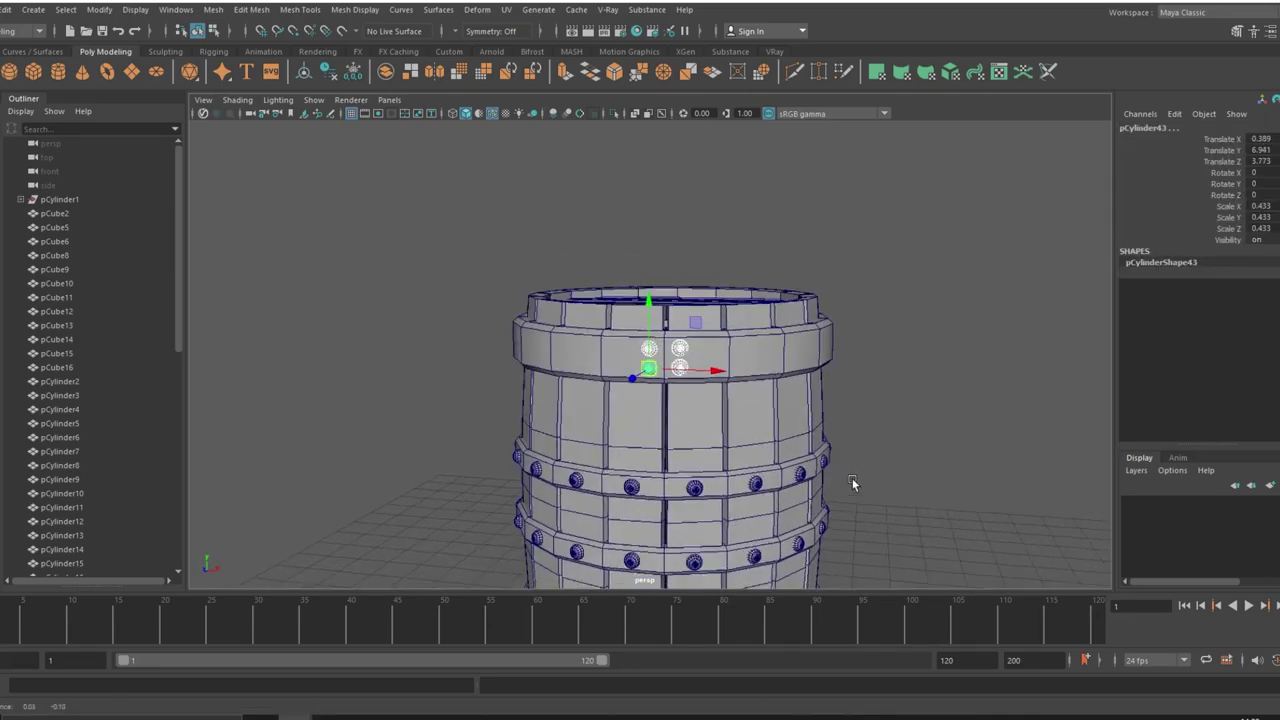
left_click(648, 240)
- Move the copied cluster down onto the bottom hoop in front view, then return to perspective
key("space")
left_click_drag(687, 460, 495, 482)
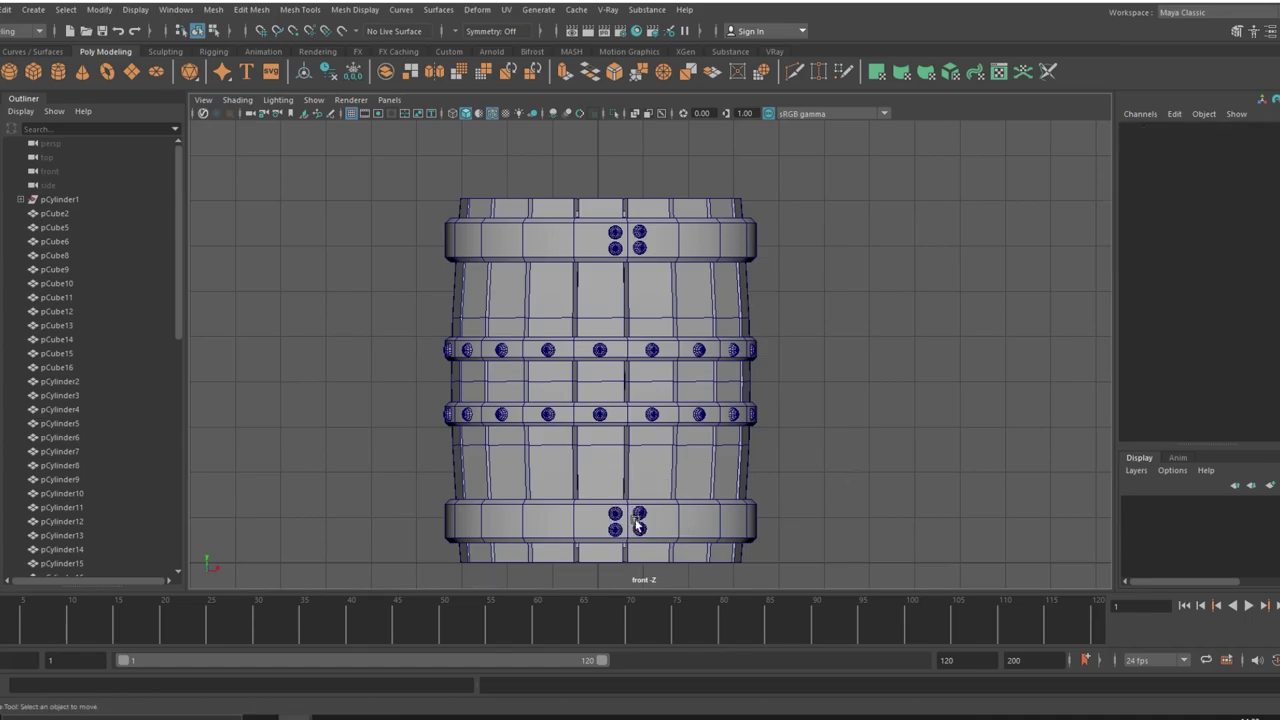
left_click(803, 482)
key("space")
left_click_drag(846, 331, 750, 508, "alt")
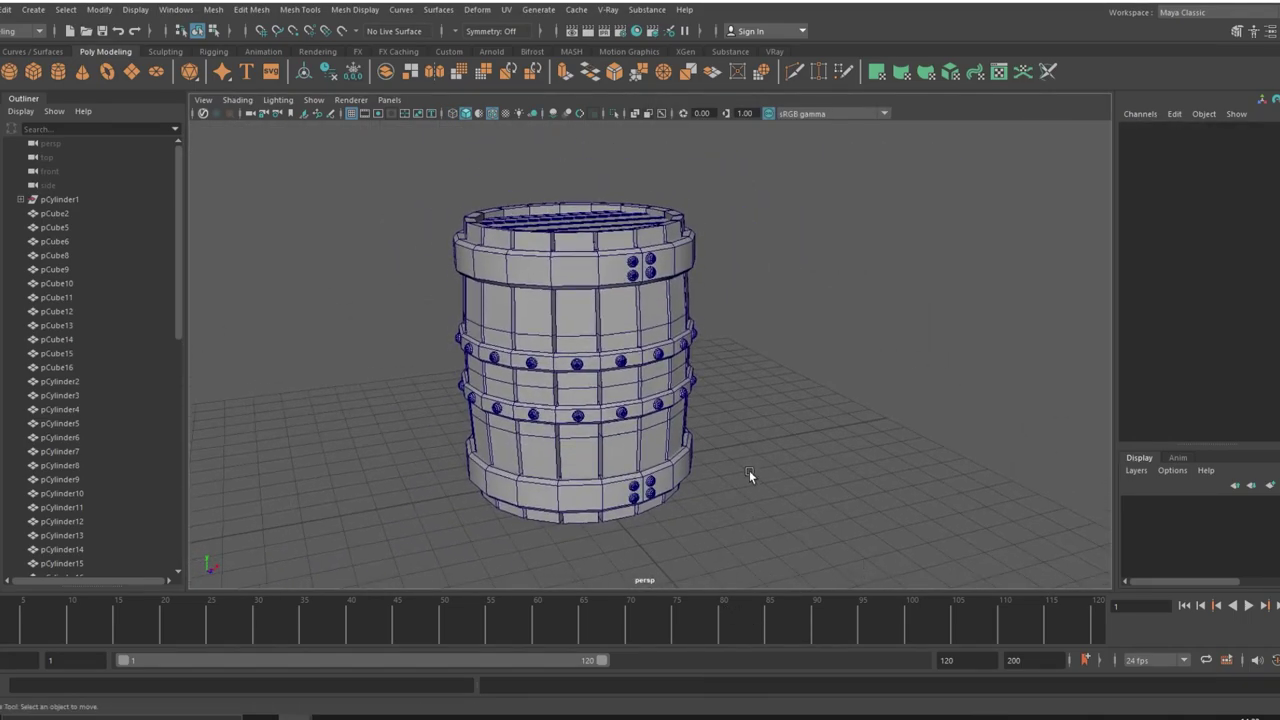
left_click(738, 514)
mouse_move(361, 165)
left_mouse_down()
mouse_move(793, 567)
mouse_move(803, 550)
mouse_move(539, 520)
left_mouse_up()
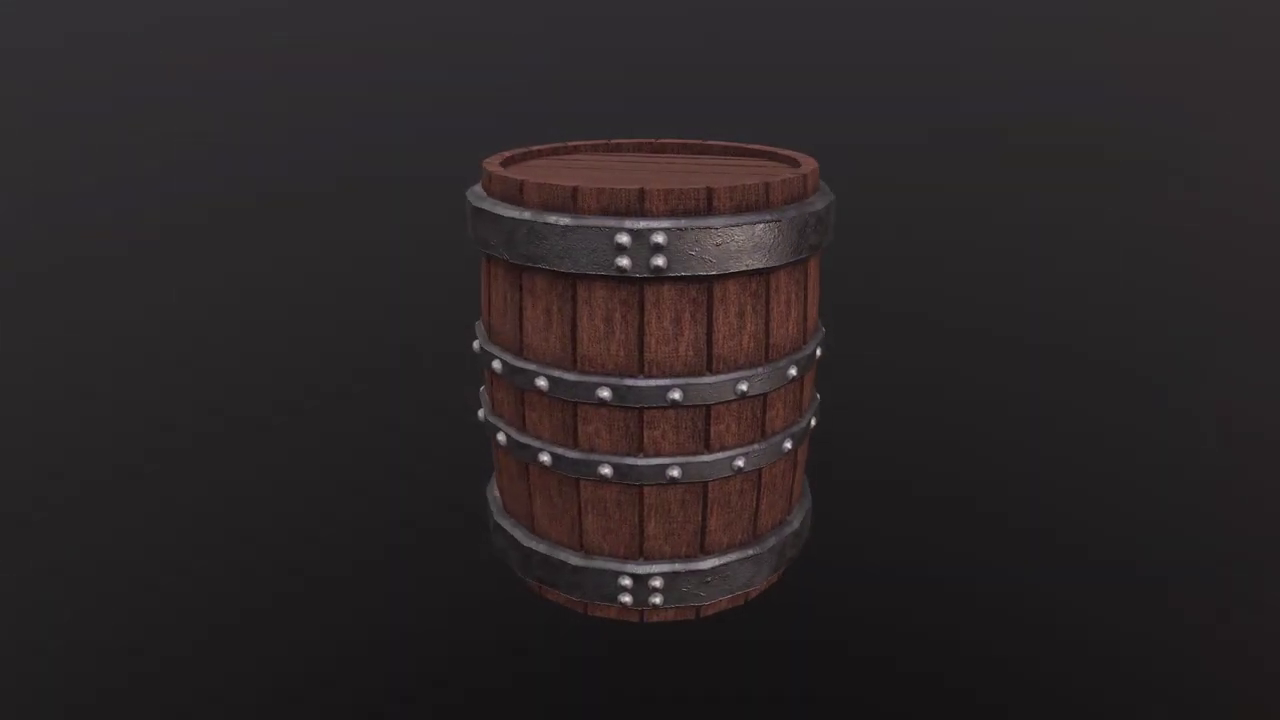